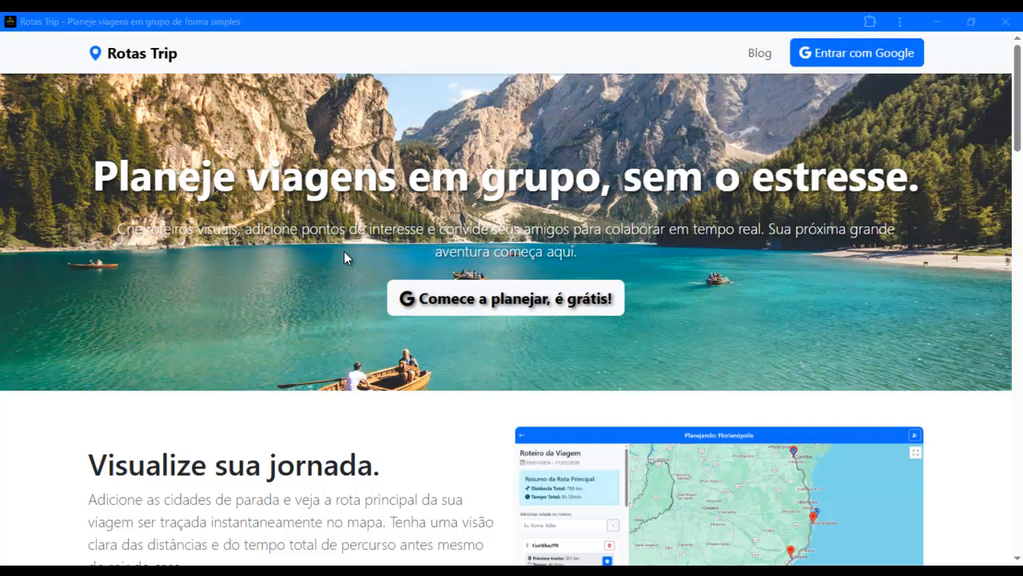
Look through the Rotas Trip landing page, covering its group collaboration, partner offers and blog sections
scroll(344, 252, down, 7)
scroll(331, 261, down, 10)
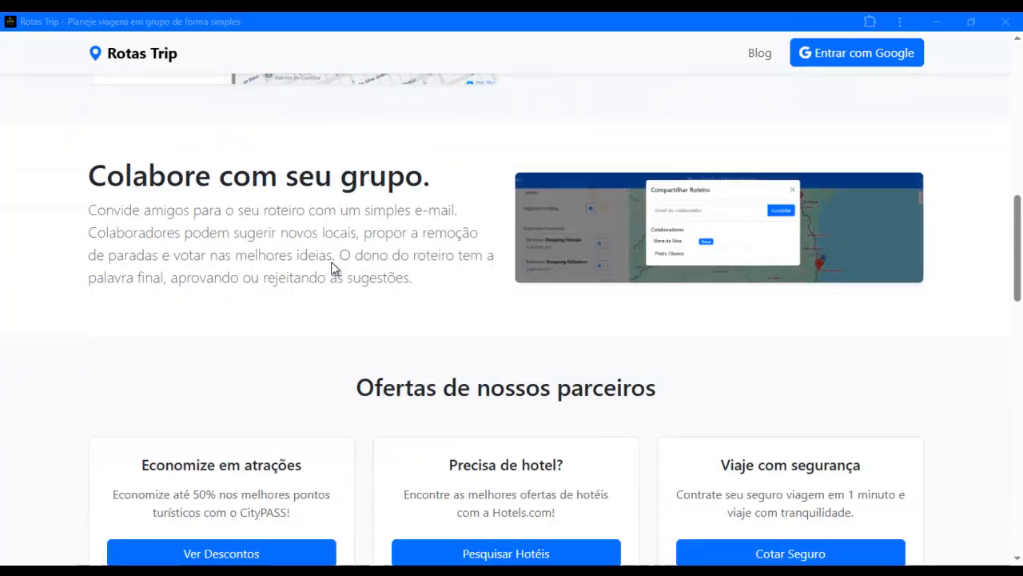
scroll(335, 284, down, 6)
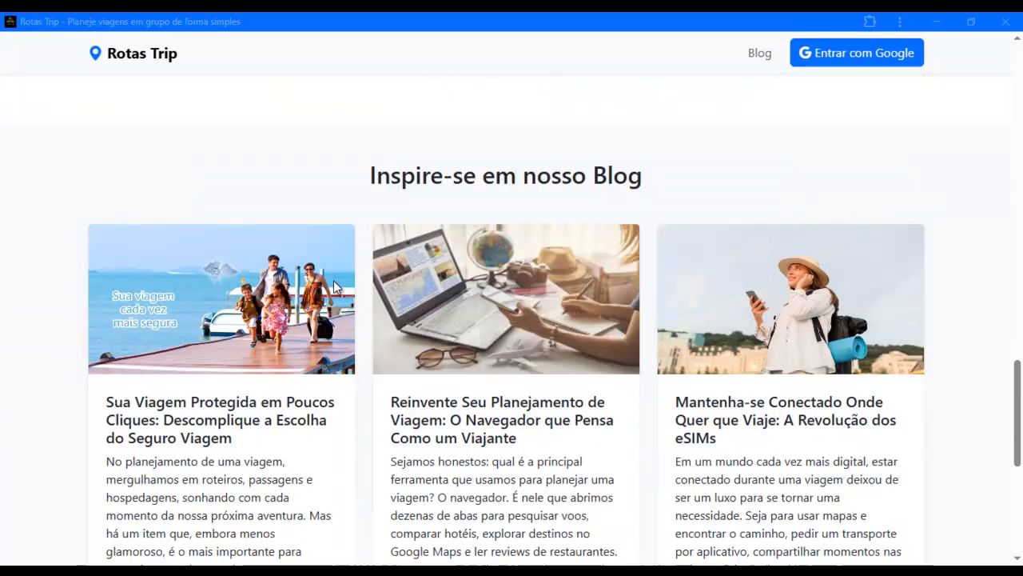
scroll(354, 299, up, 15)
scroll(353, 306, up, 10)
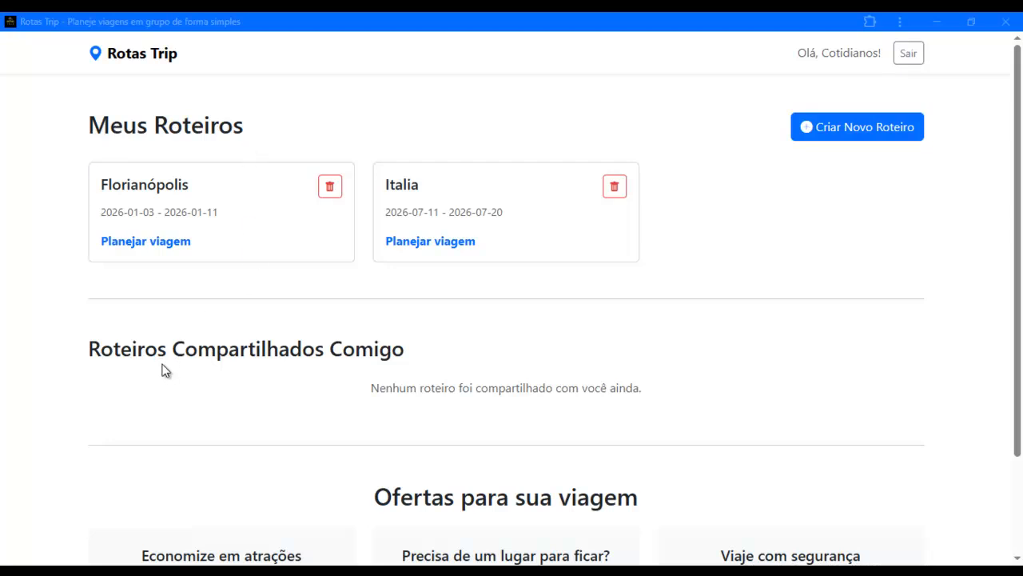
Create a new itinerary named Nova York with Nova York as main destination, from 13/12/2025 to 20/12/2025
scroll(162, 364, down, 2)
scroll(193, 335, up, 2)
click(833, 129)
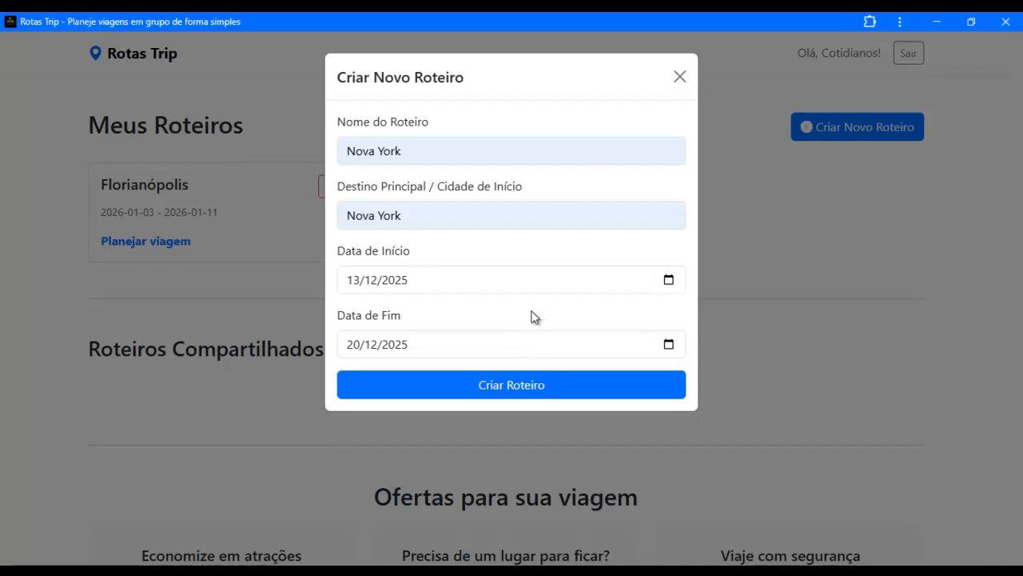
click(496, 386)
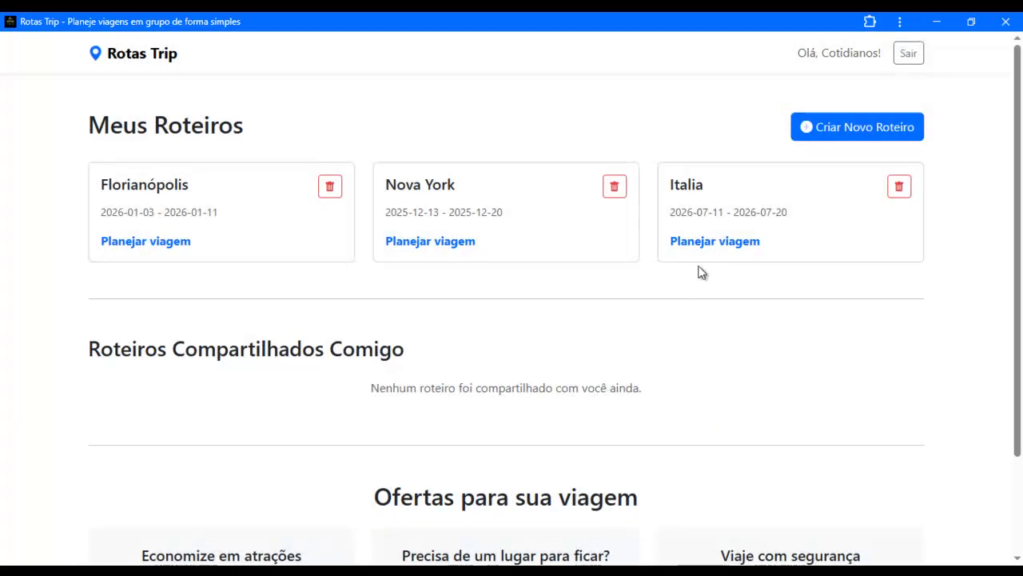
Open the Nova York trip for planning and review its daily itinerary
click(440, 241)
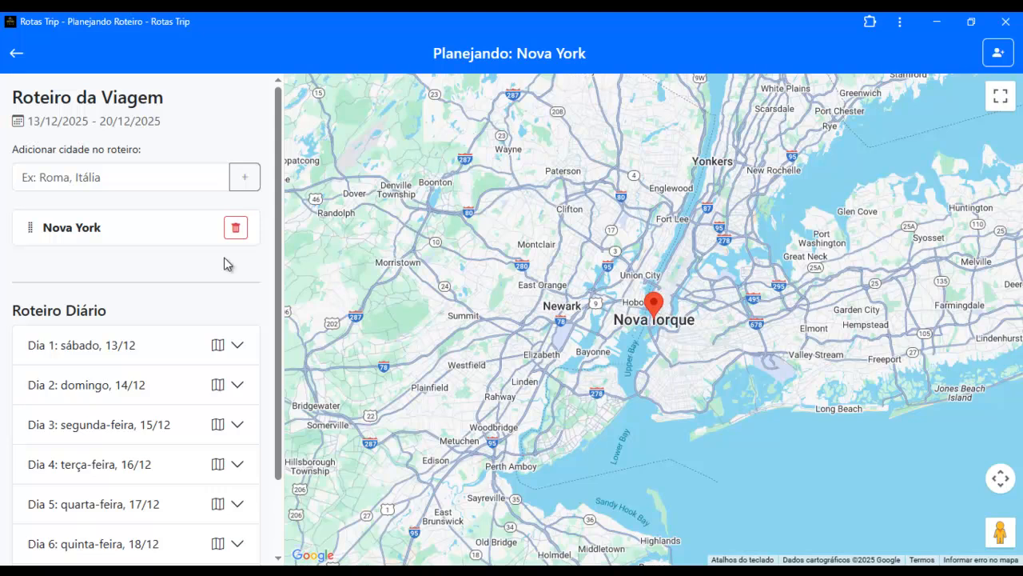
scroll(88, 292, down, 2)
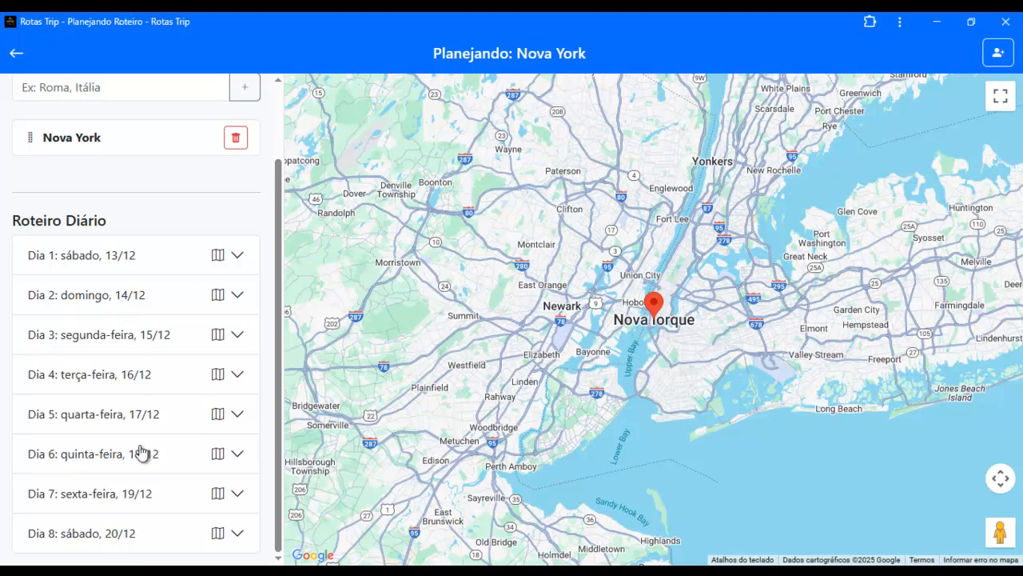
scroll(112, 515, up, 2)
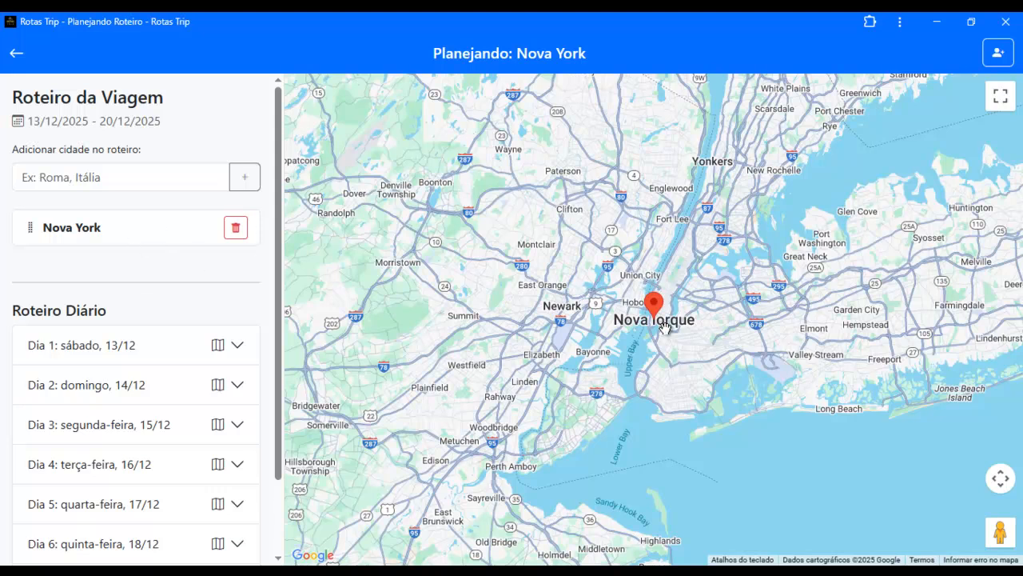
Add the city filadélfia as a stop on the Nova York itinerary
scroll(661, 313, down, 2)
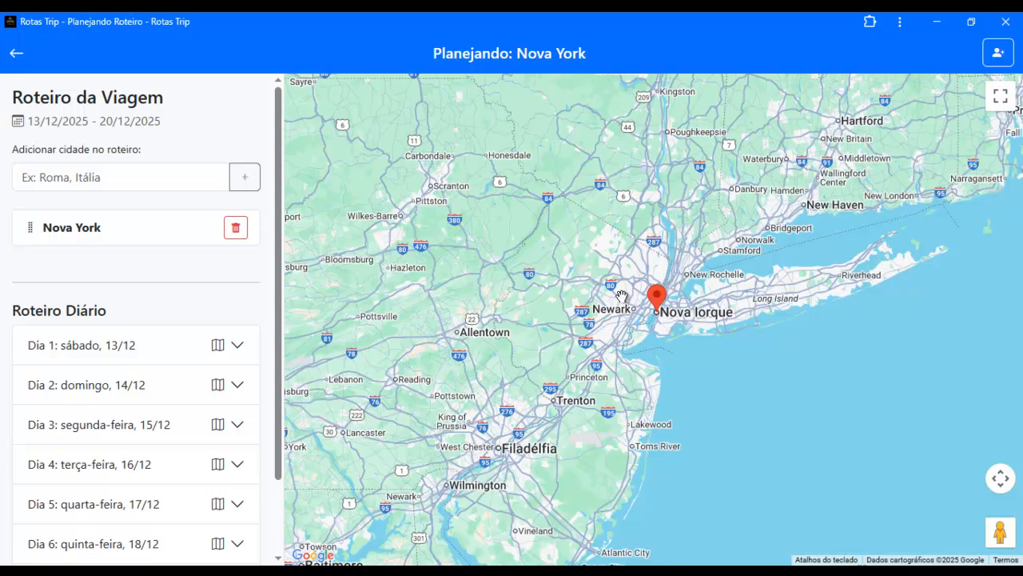
click(59, 174)
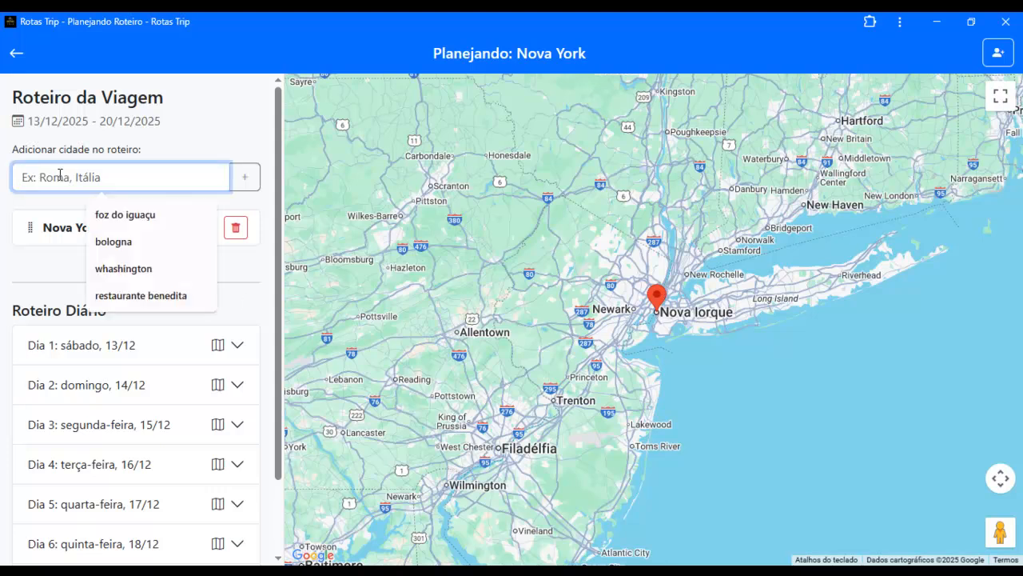
text(filadélfia)
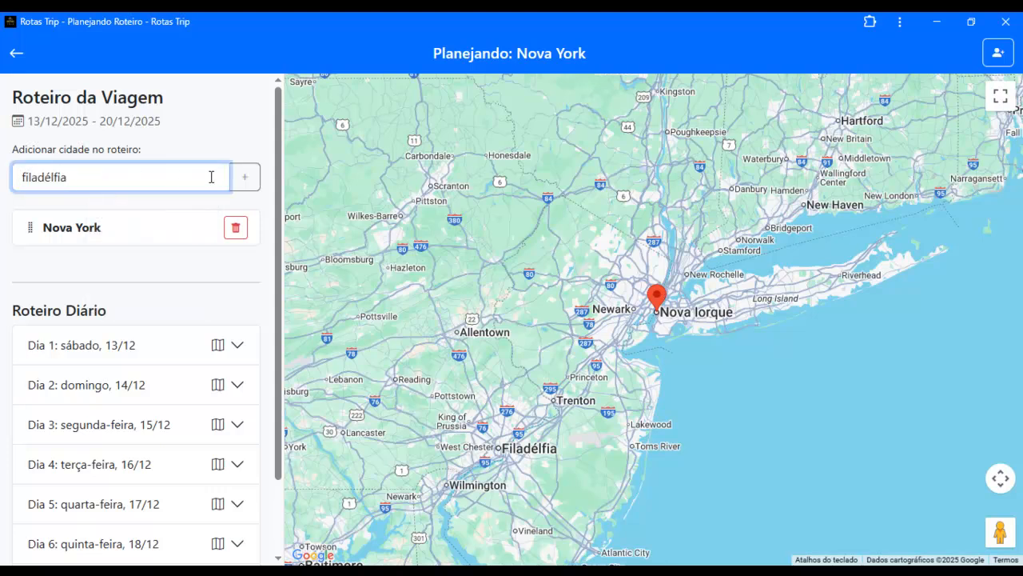
click(246, 179)
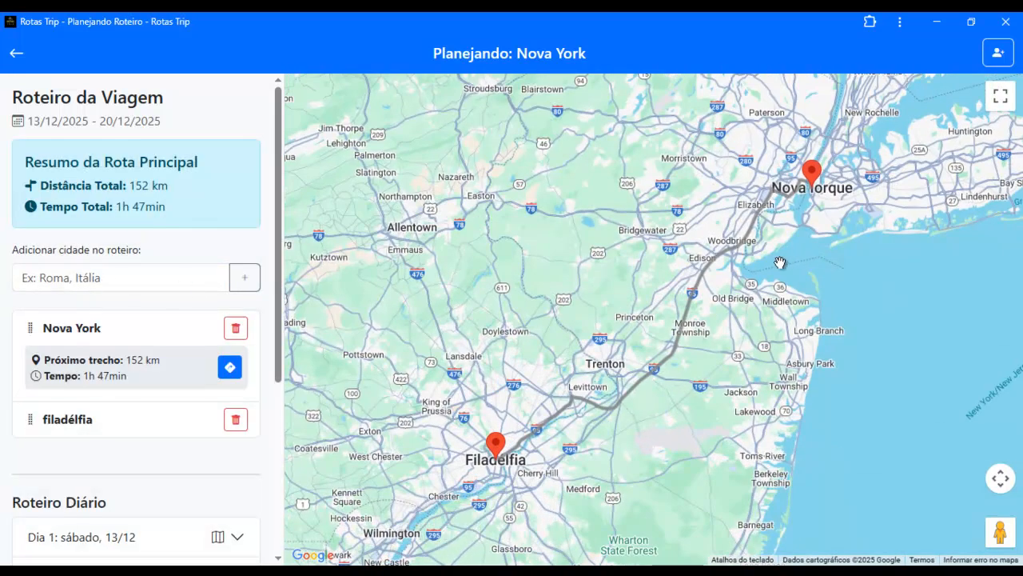
Request navigation for the leg from Nova York to filadélfia and decline starting it
scroll(778, 255, down, 1)
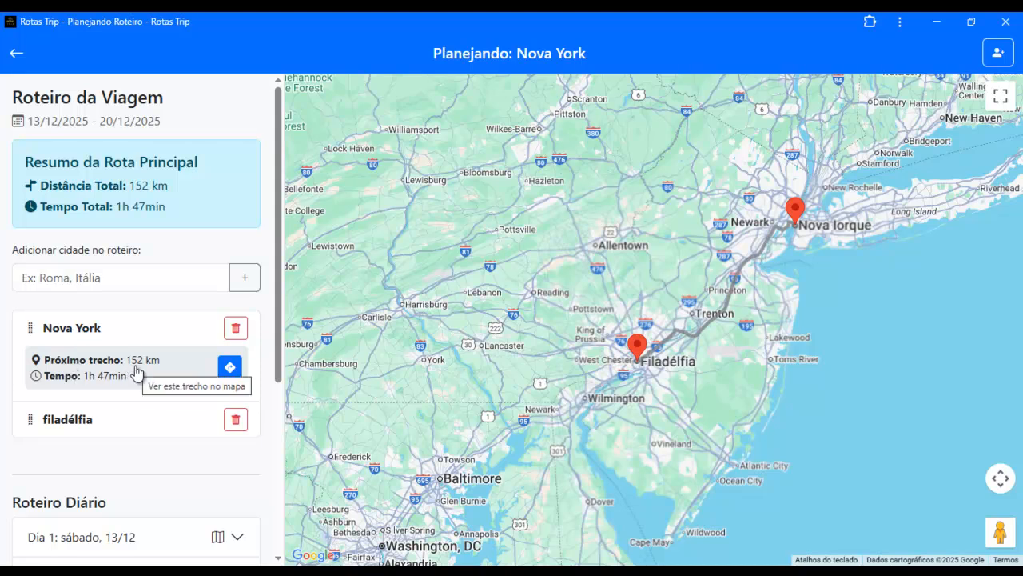
click(231, 371)
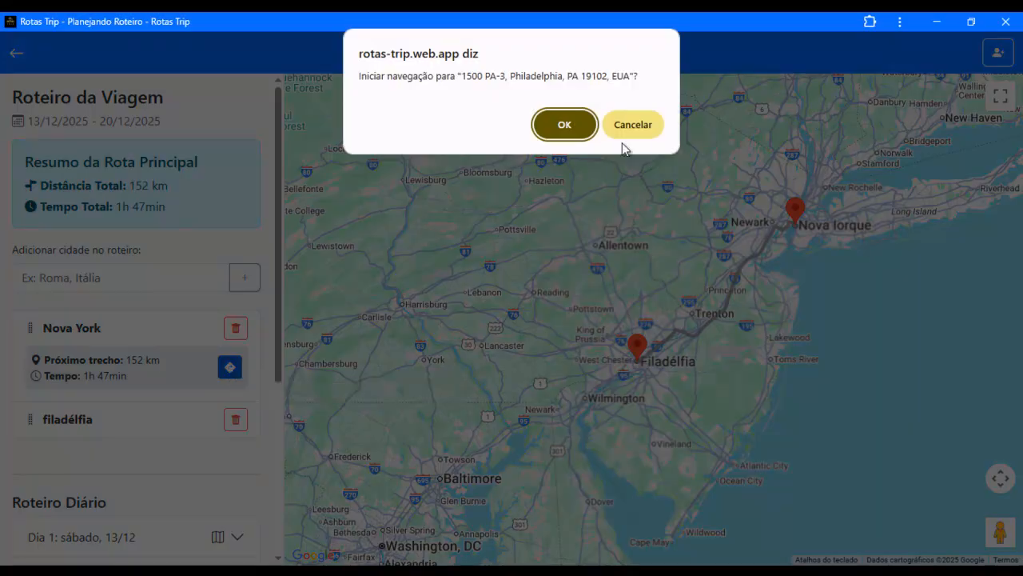
click(633, 125)
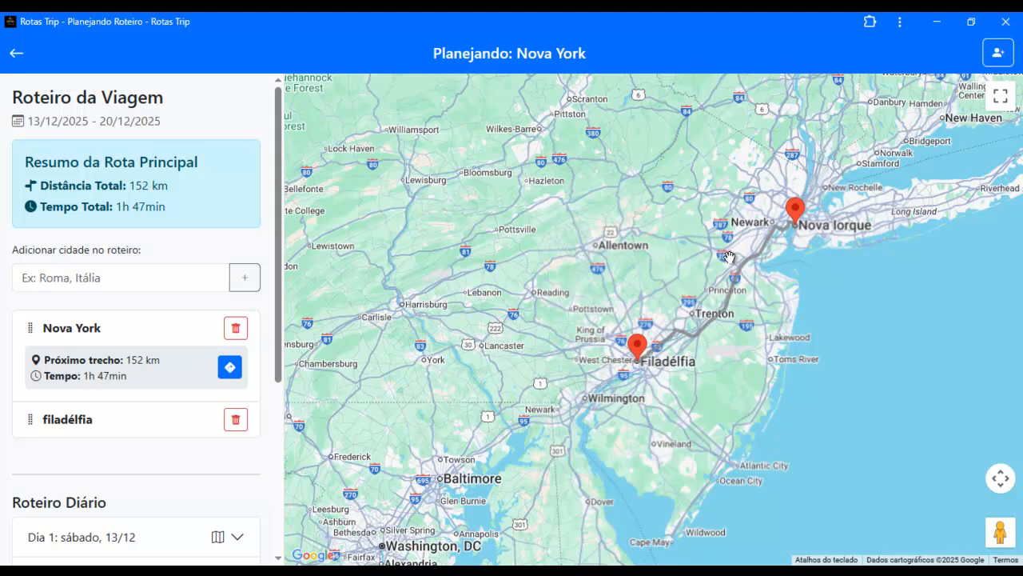
Delete the filadélfia stop from the itinerary and confirm the removal
scroll(704, 232, up, 1)
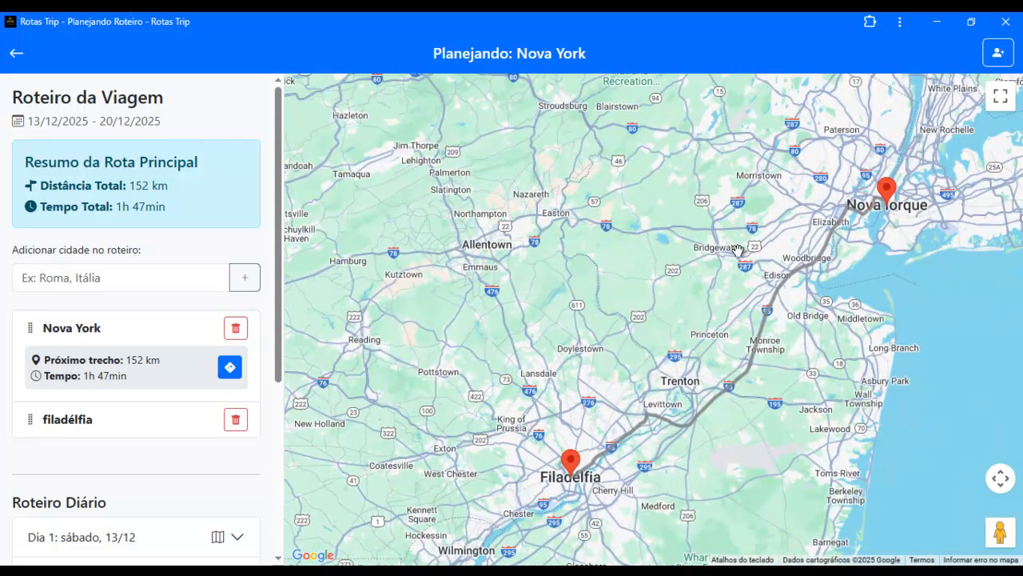
scroll(553, 230, down, 1)
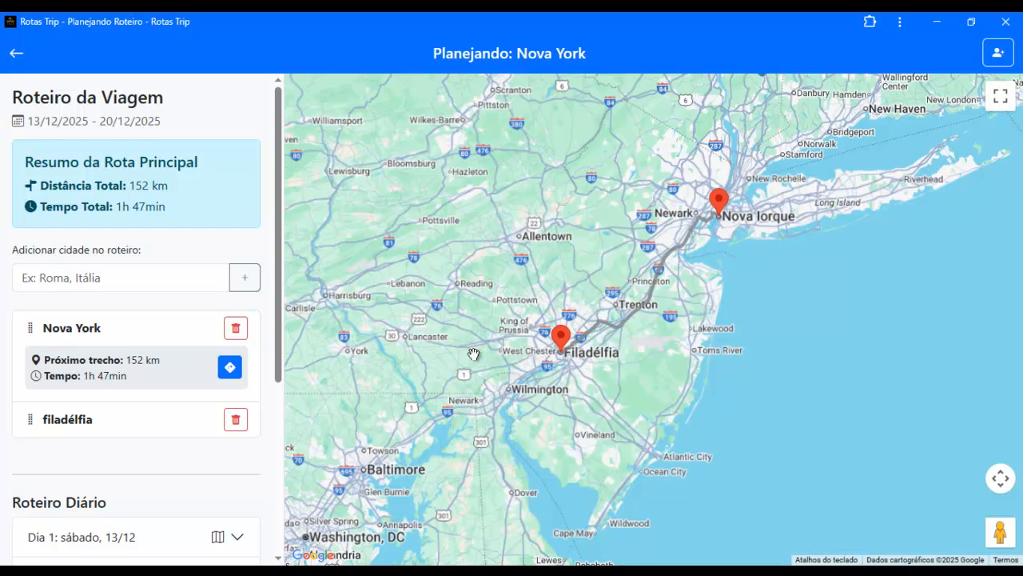
click(234, 422)
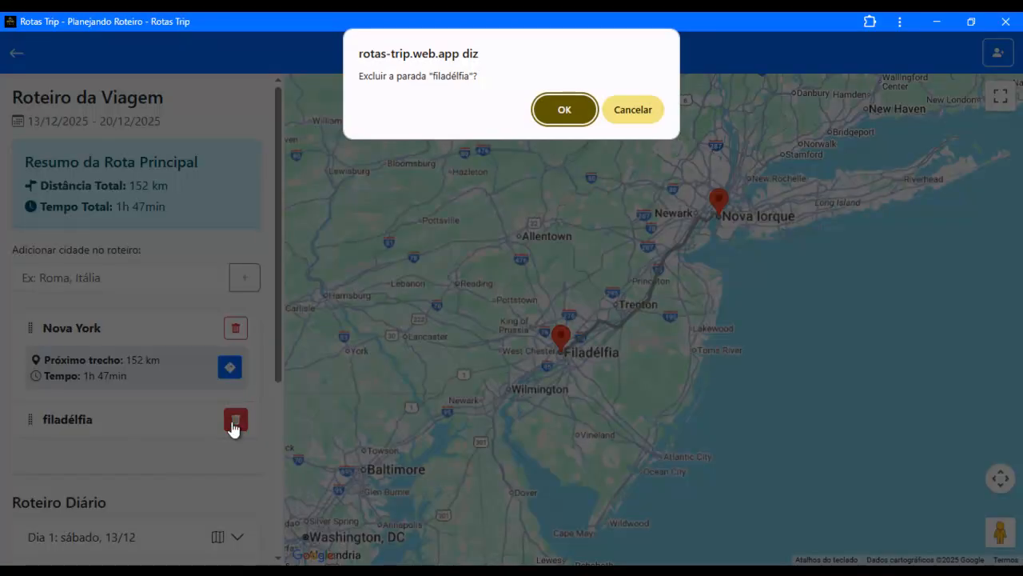
click(563, 111)
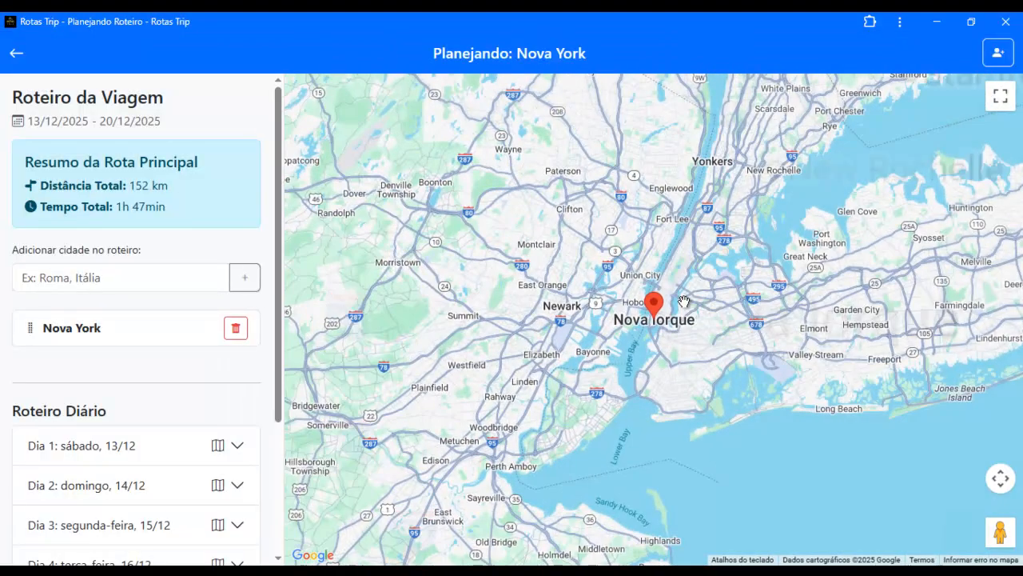
Explore the map around Nova York, examining the attractions and districts of Manhattan, Brooklyn and the surrounding area
scroll(644, 294, up, 3)
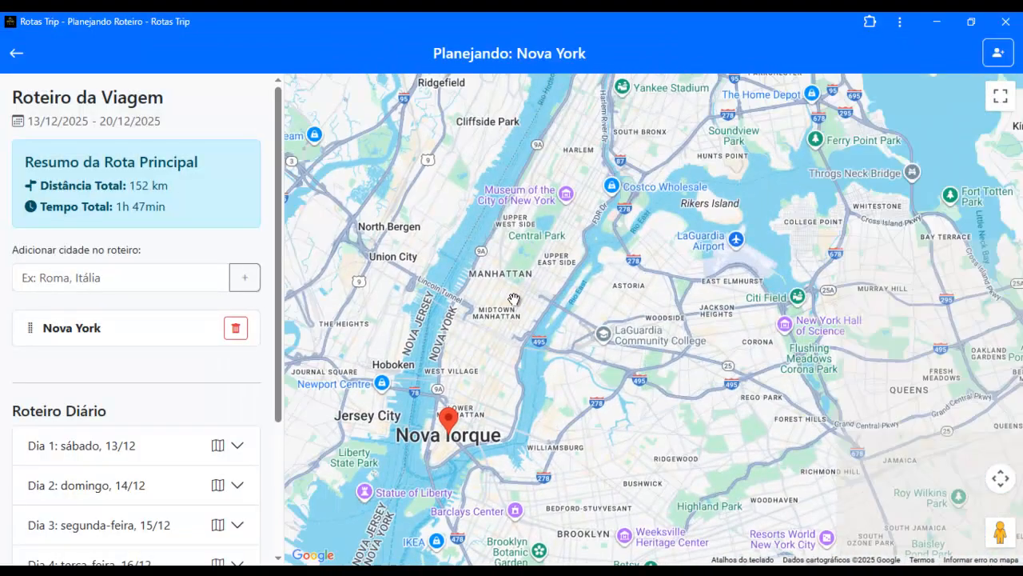
scroll(514, 299, down, 1)
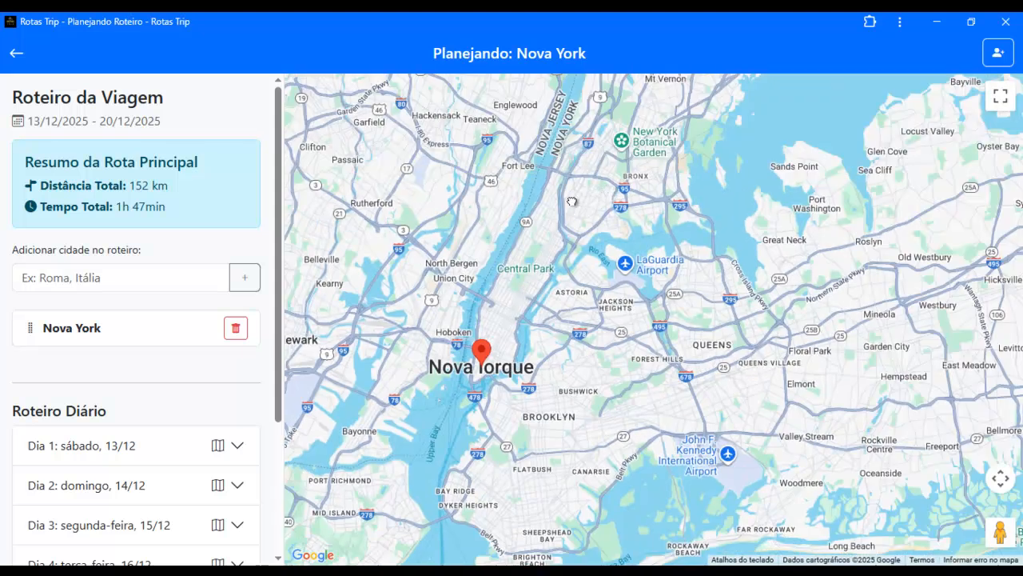
drag(570, 207, 539, 293)
scroll(574, 267, down, 1)
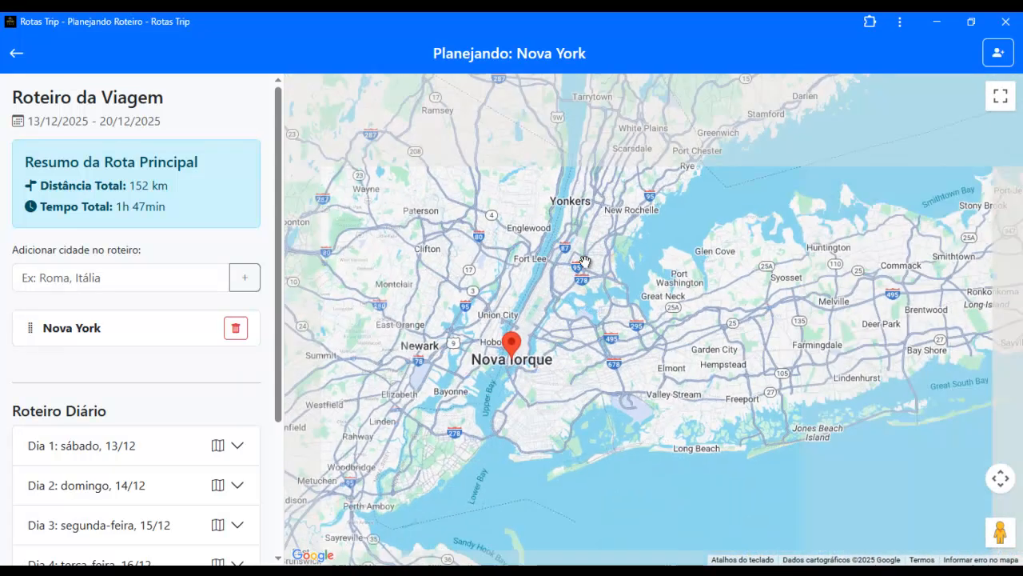
scroll(515, 336, up, 3)
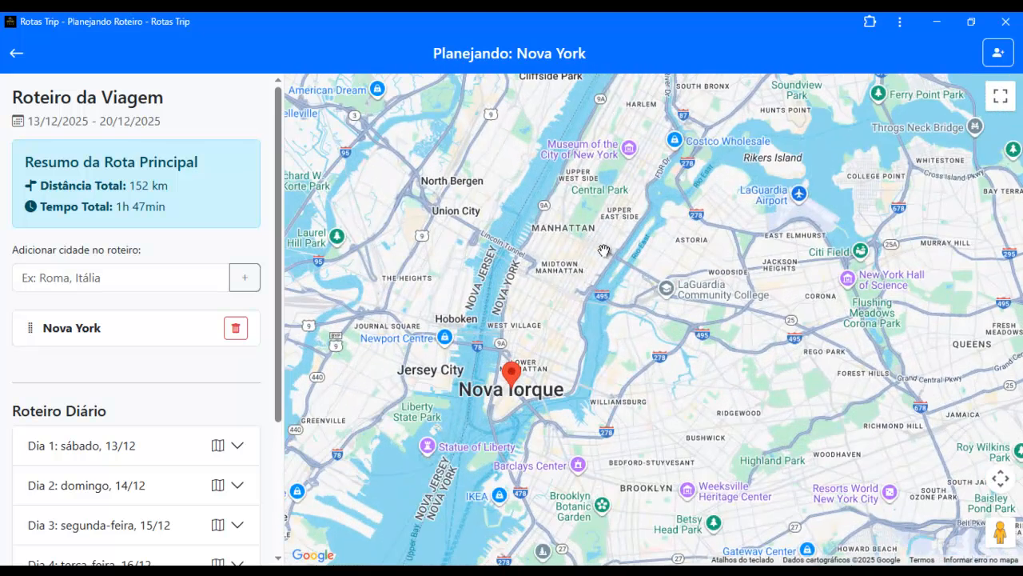
scroll(589, 264, up, 2)
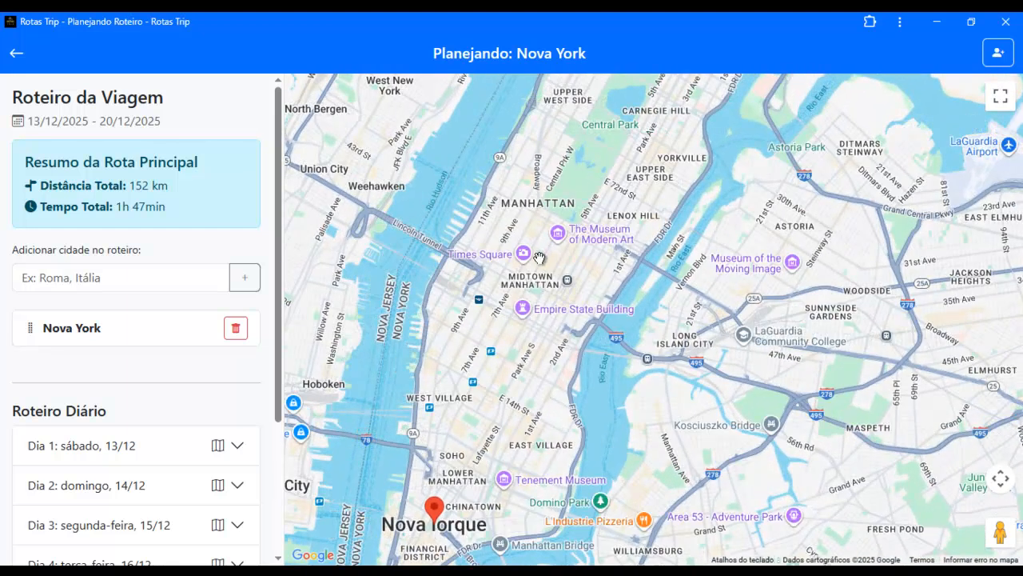
scroll(539, 259, down, 1)
scroll(539, 260, up, 1)
scroll(540, 259, down, 2)
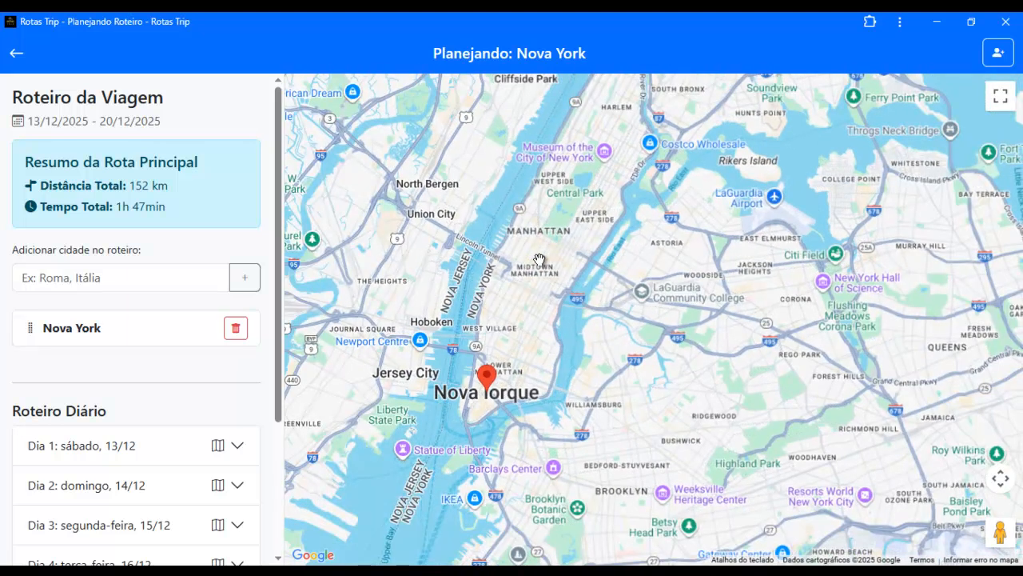
drag(539, 259, 563, 133)
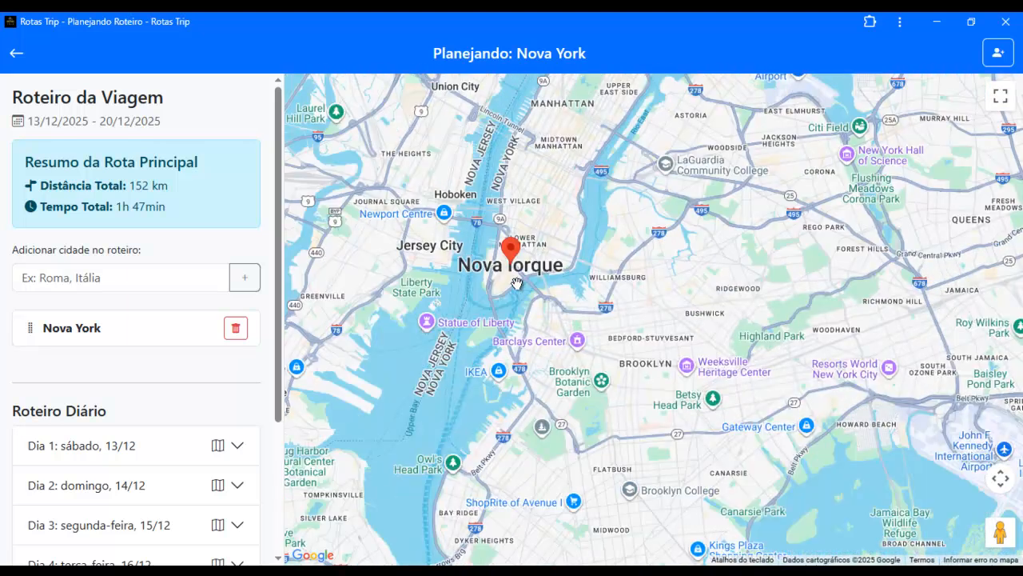
drag(485, 380, 514, 170)
mouse_move(480, 270)
mouse_down()
mouse_move(466, 295)
mouse_move(496, 331)
mouse_up()
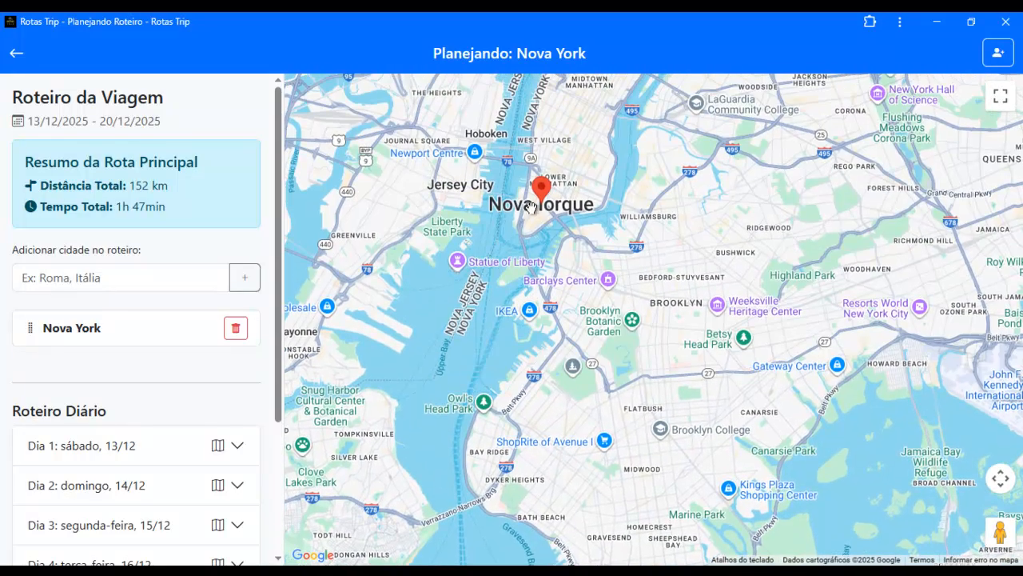
drag(536, 243, 496, 426)
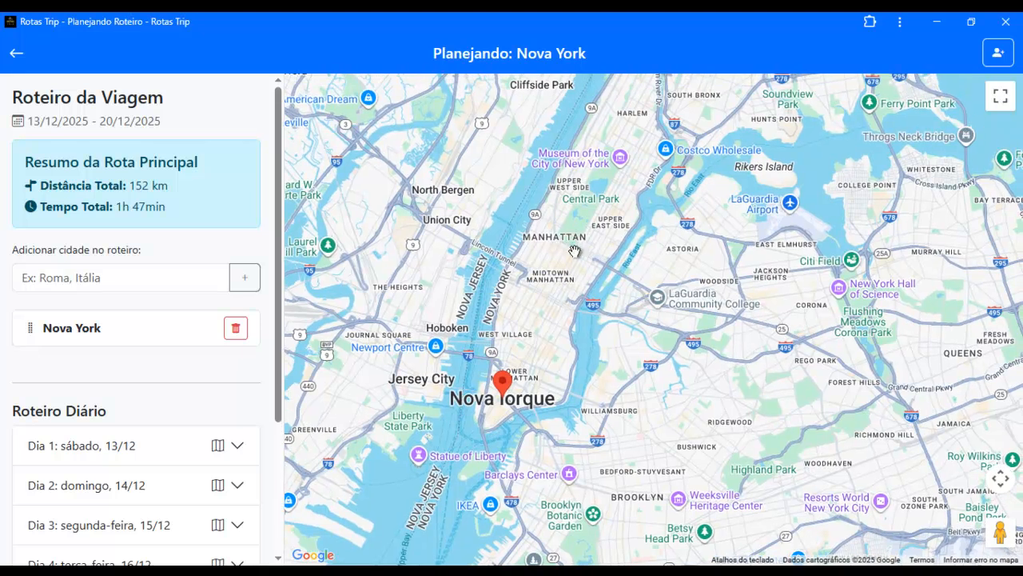
Expand Dia 1 (sábado, 13/12) in the daily itinerary and set its city to Nova York
scroll(182, 403, down, 1)
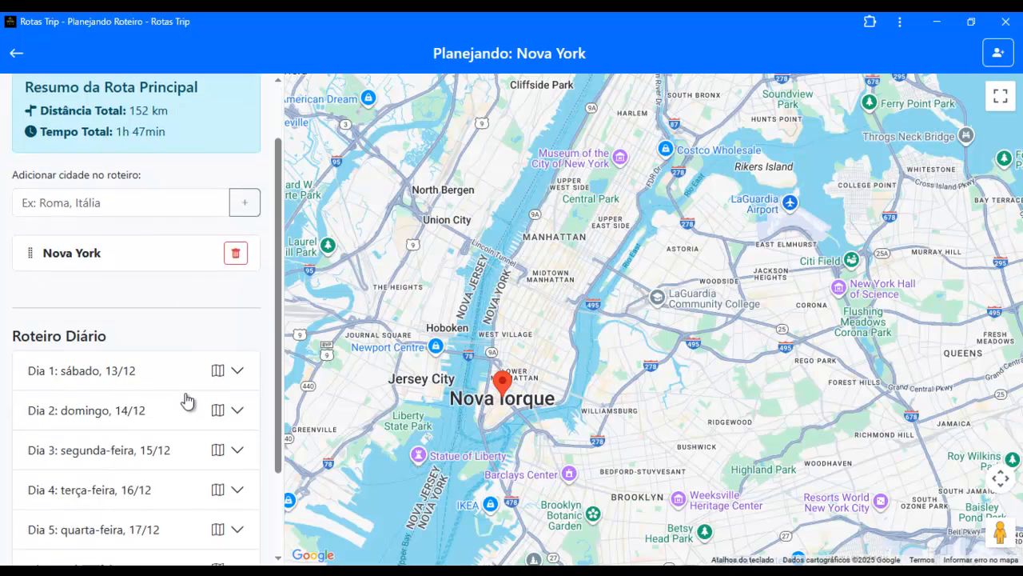
click(238, 370)
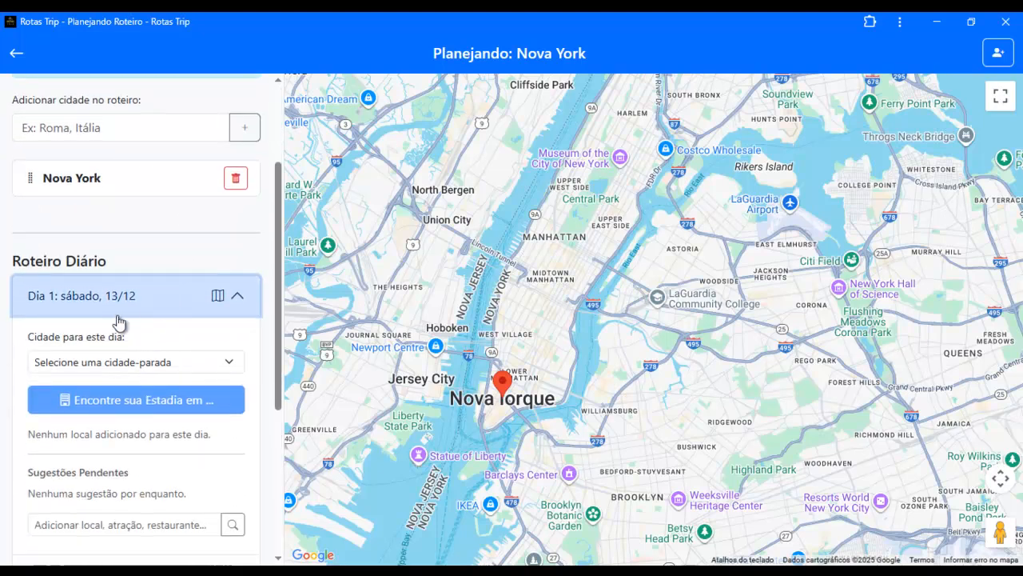
click(119, 362)
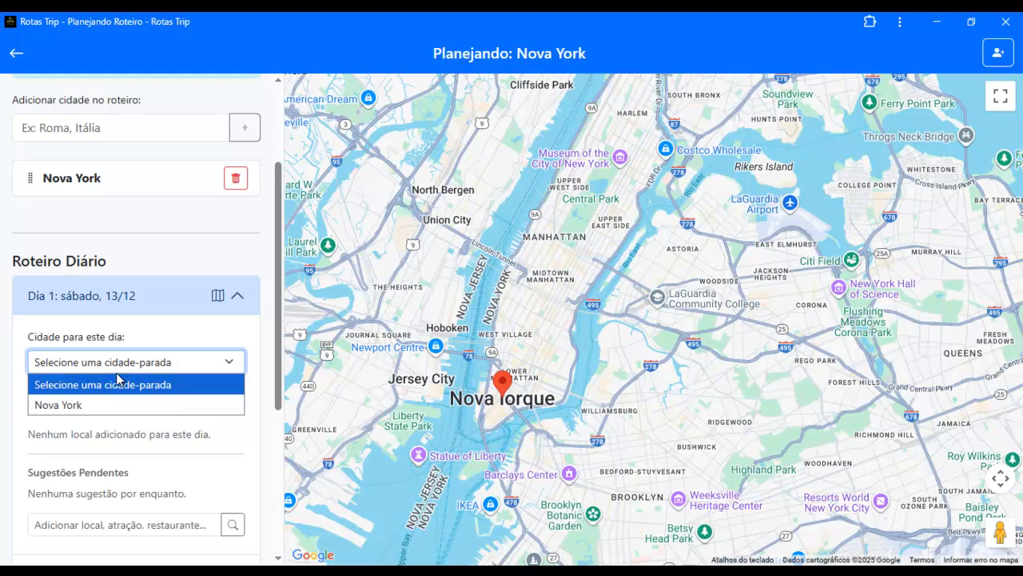
click(120, 403)
Search for "hotel time square" among places for Dia 1 and preview The Manhattan at Times Square Hotel on the map
scroll(154, 351, down, 1)
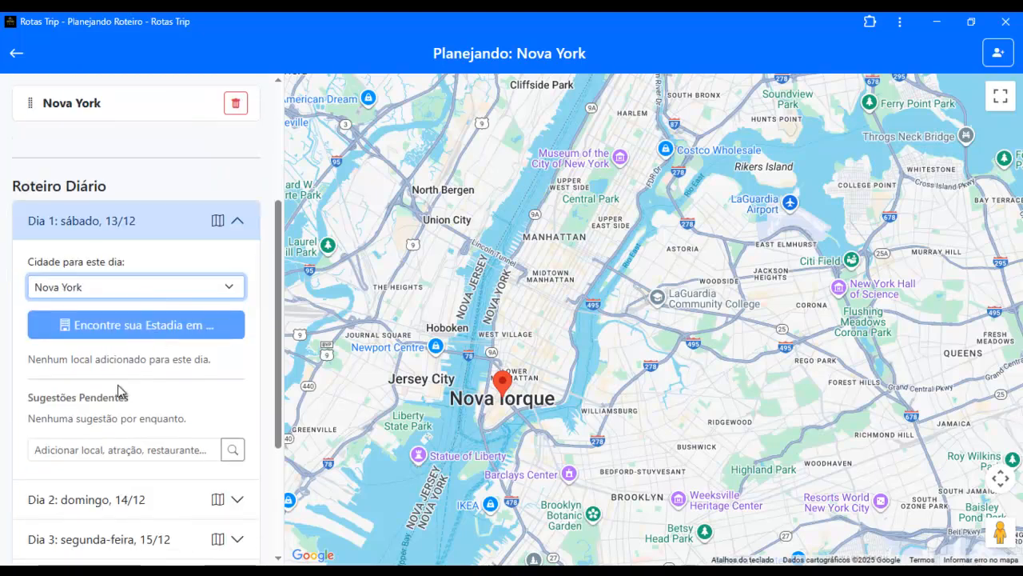
click(99, 450)
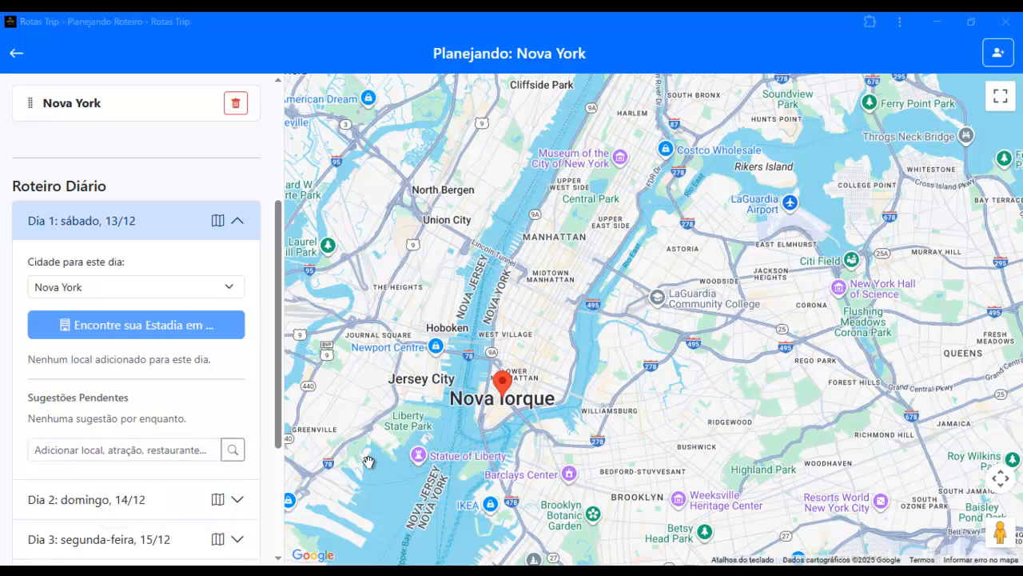
click(154, 450)
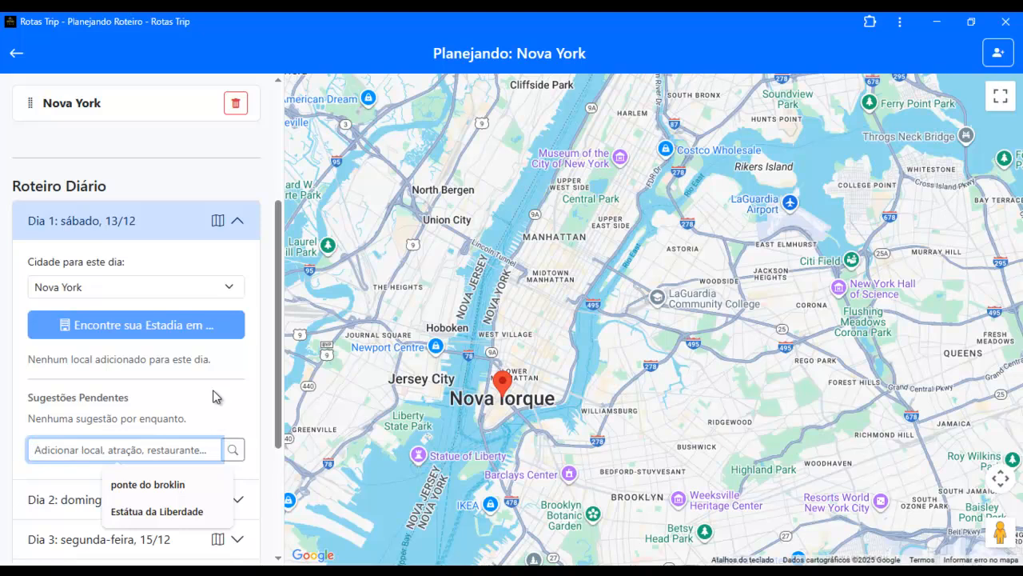
text(hotel time square)
click(234, 450)
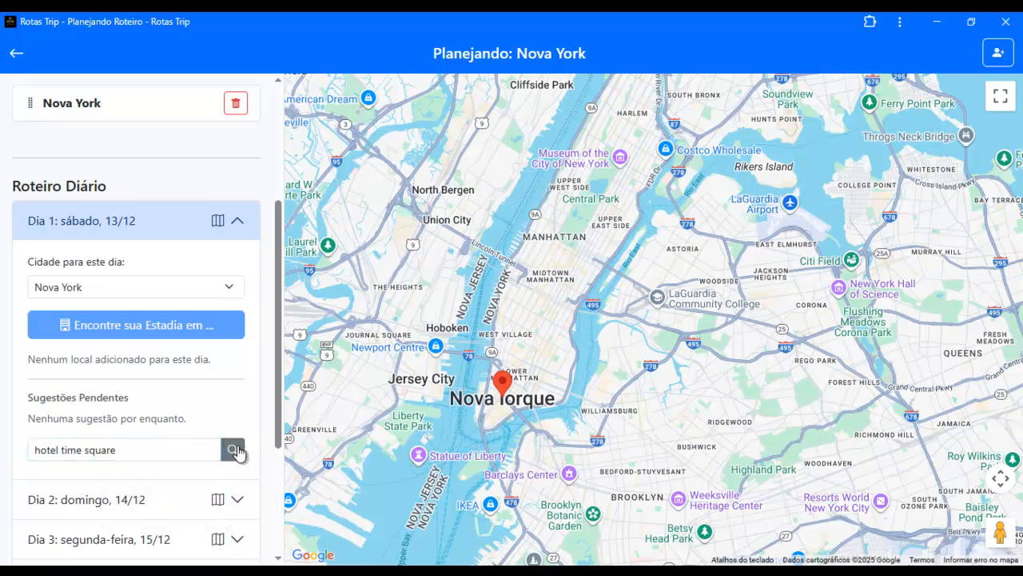
scroll(228, 395, down, 3)
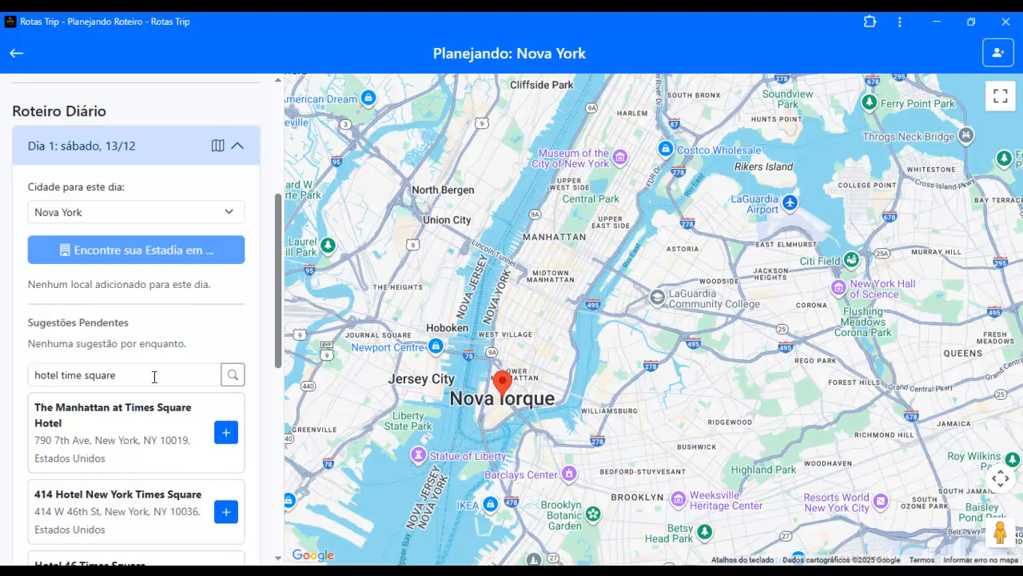
click(133, 356)
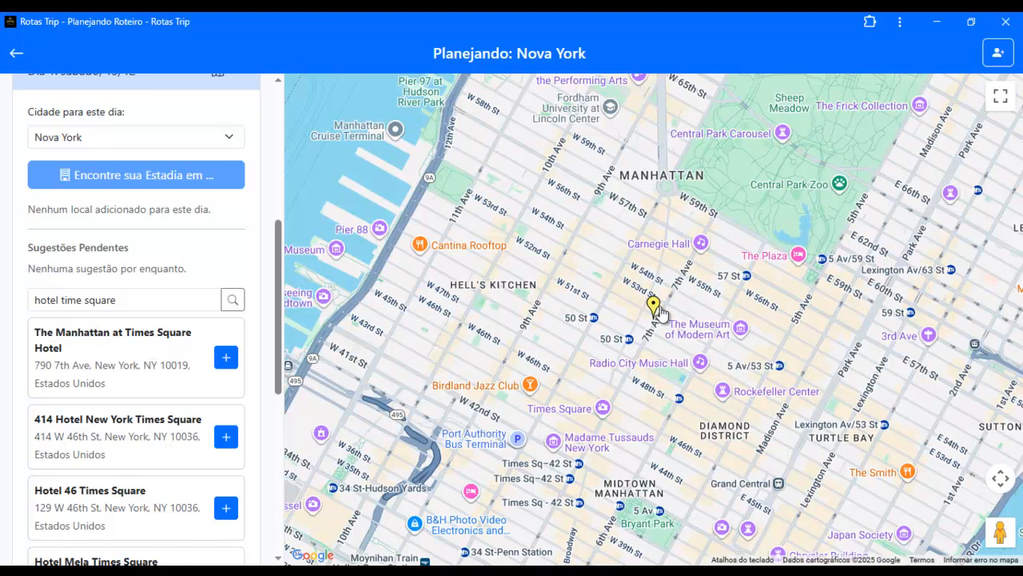
scroll(653, 311, up, 4)
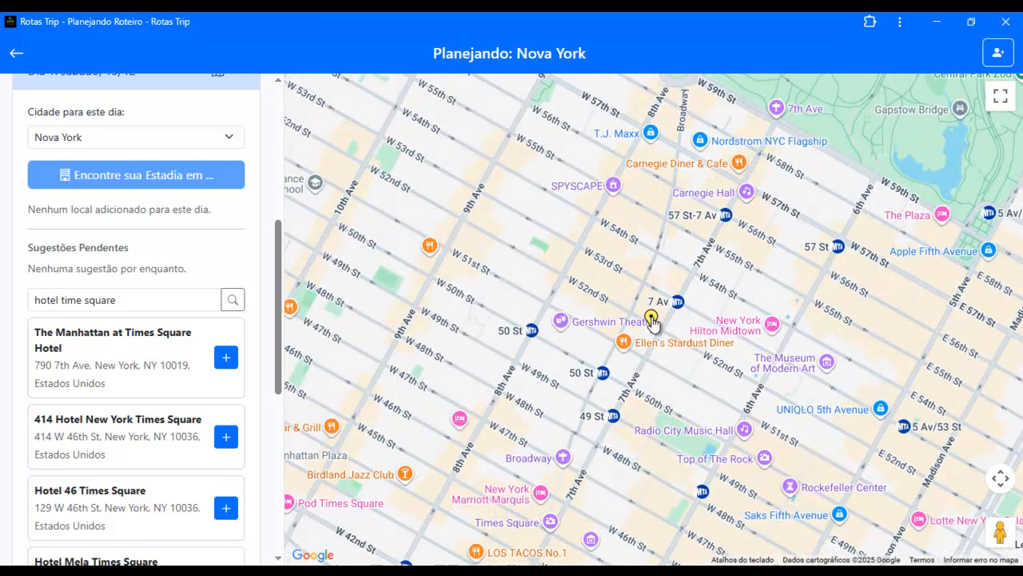
scroll(650, 367, up, 4)
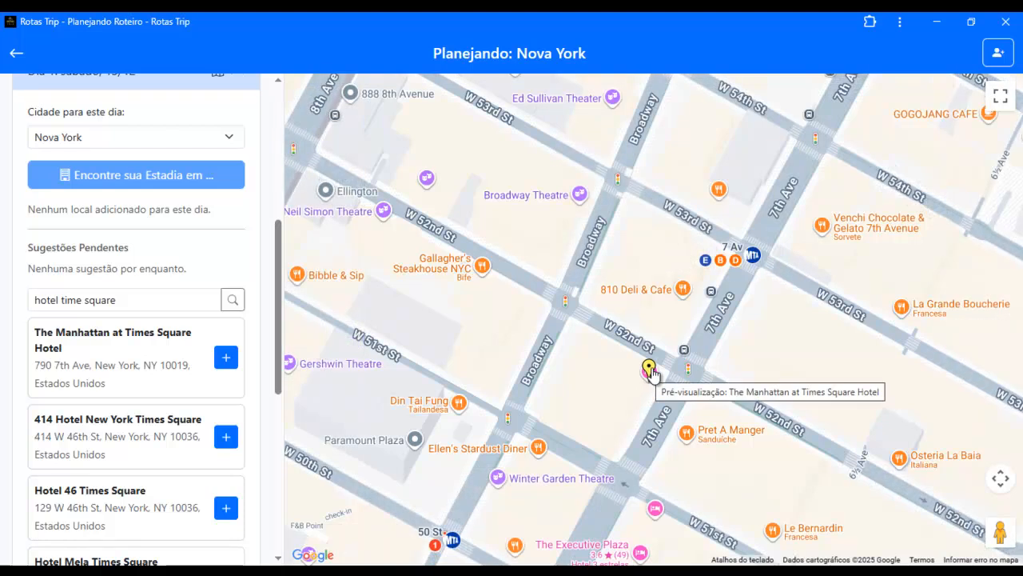
scroll(650, 370, down, 4)
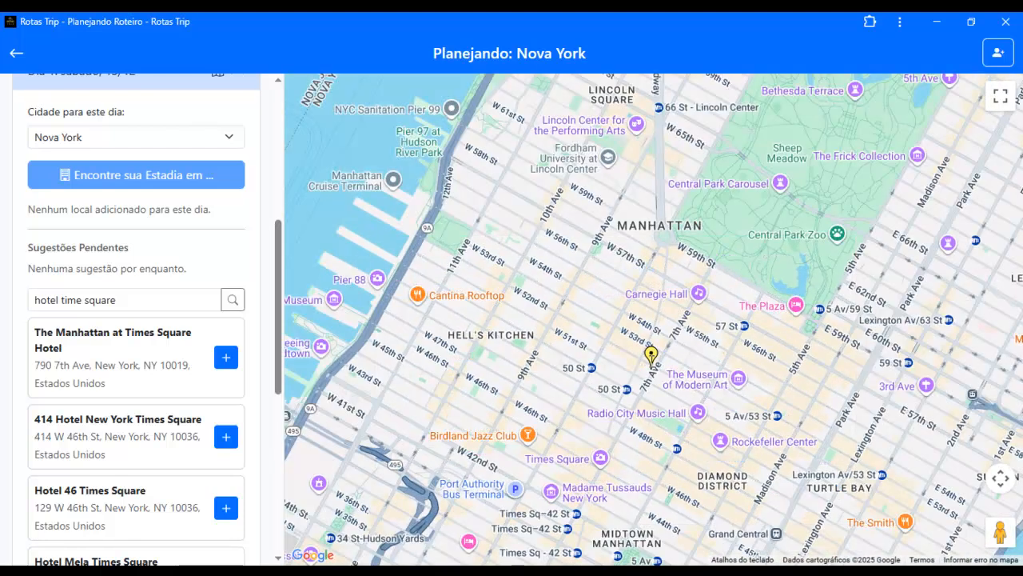
Search for "times square" and add the Times Square attraction in Manhattan to Dia 1
drag(139, 304, 31, 301)
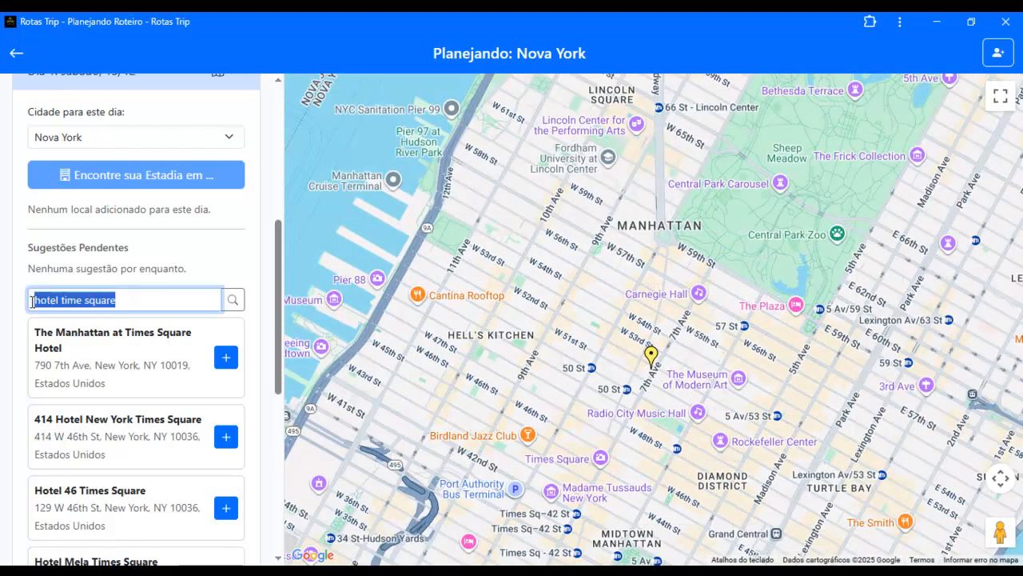
text(T)
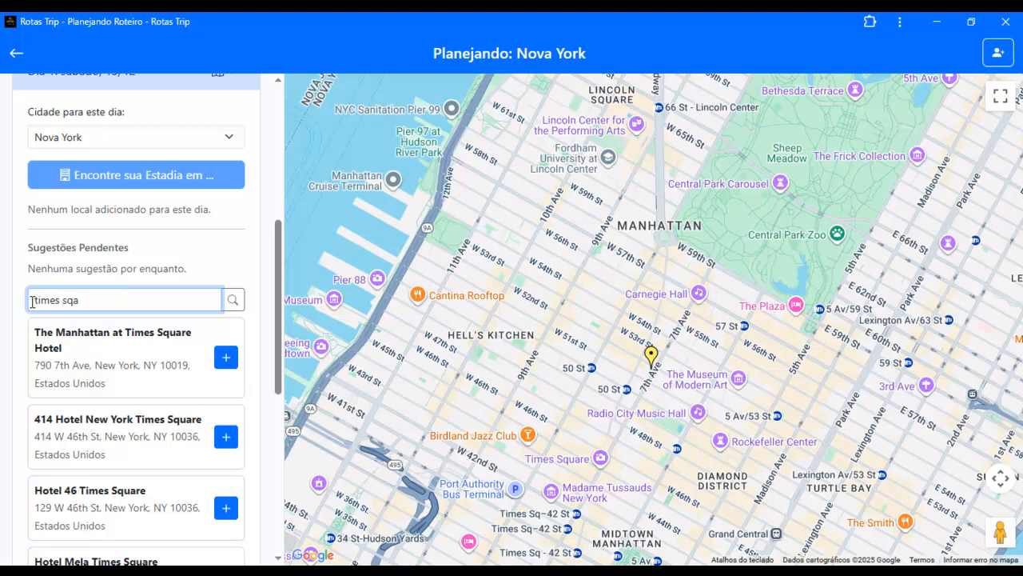
text(imes square)
click(232, 301)
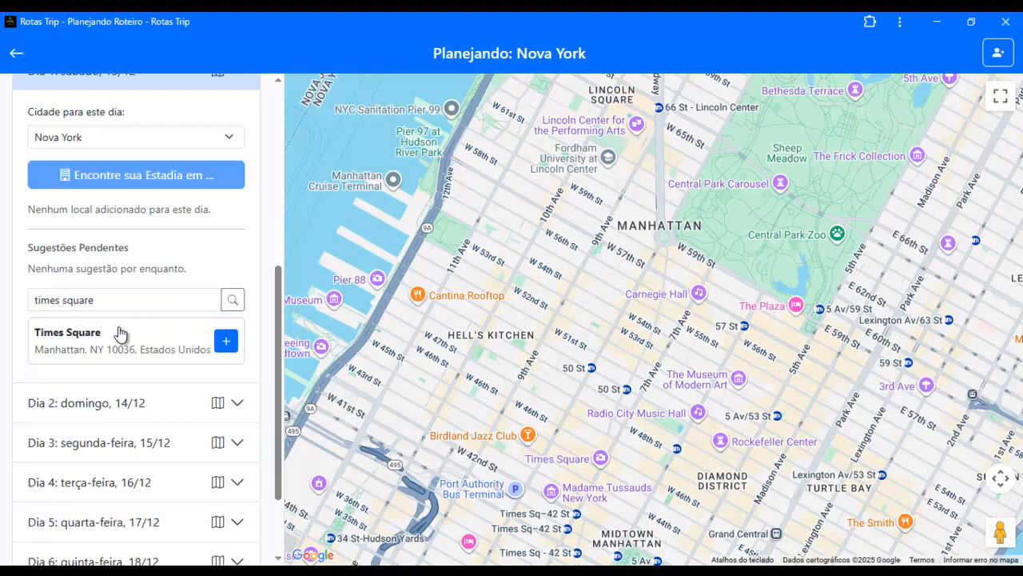
click(96, 342)
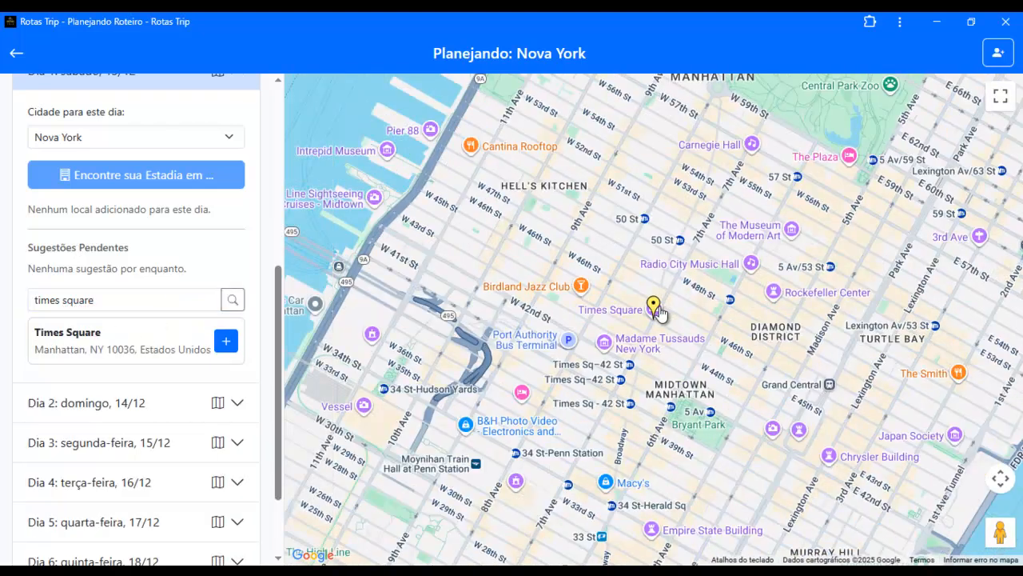
click(227, 343)
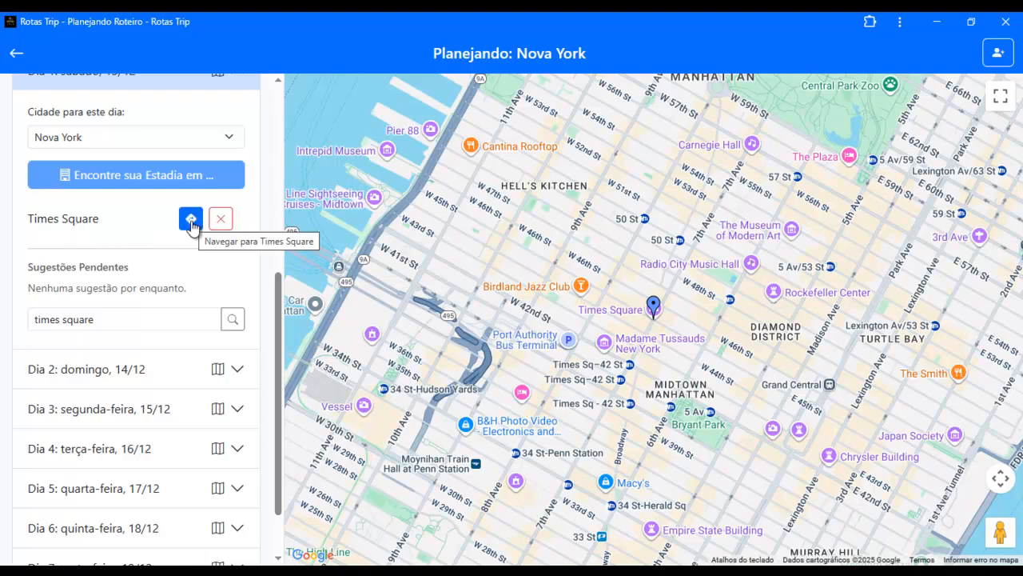
Search for "hotel times square" in the Dia 1 place search
drag(132, 317, 10, 320)
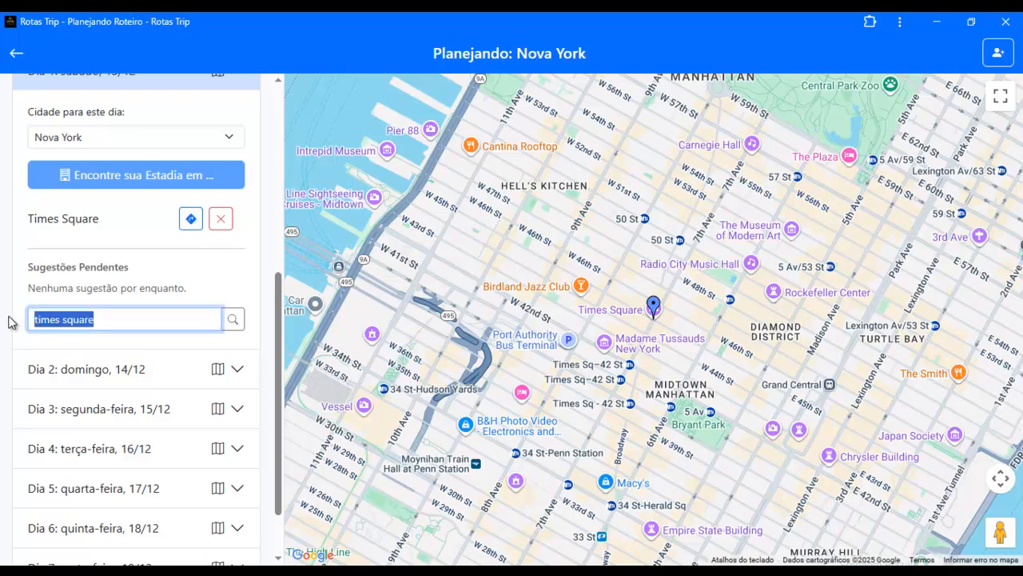
text(hotel)
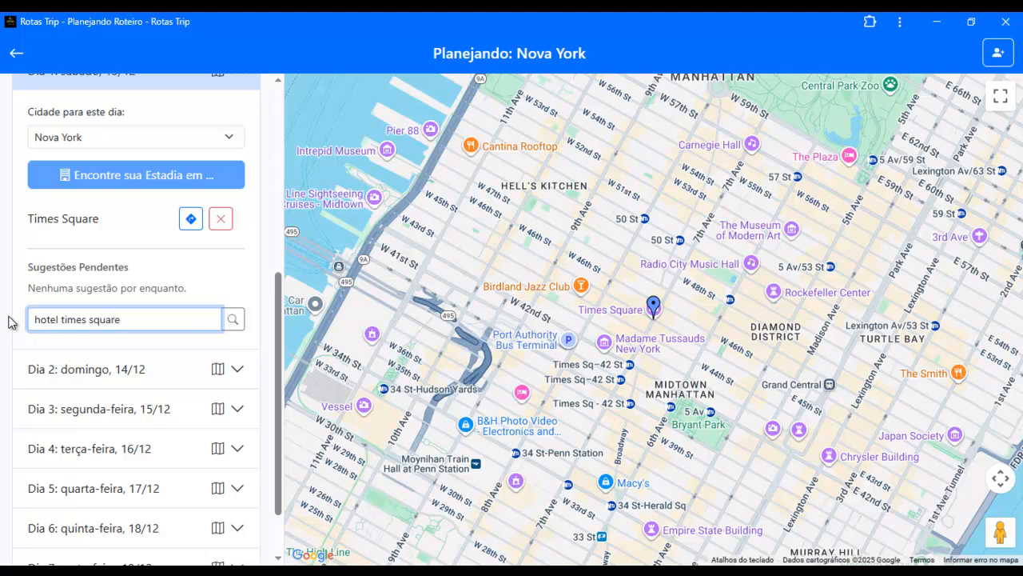
click(231, 321)
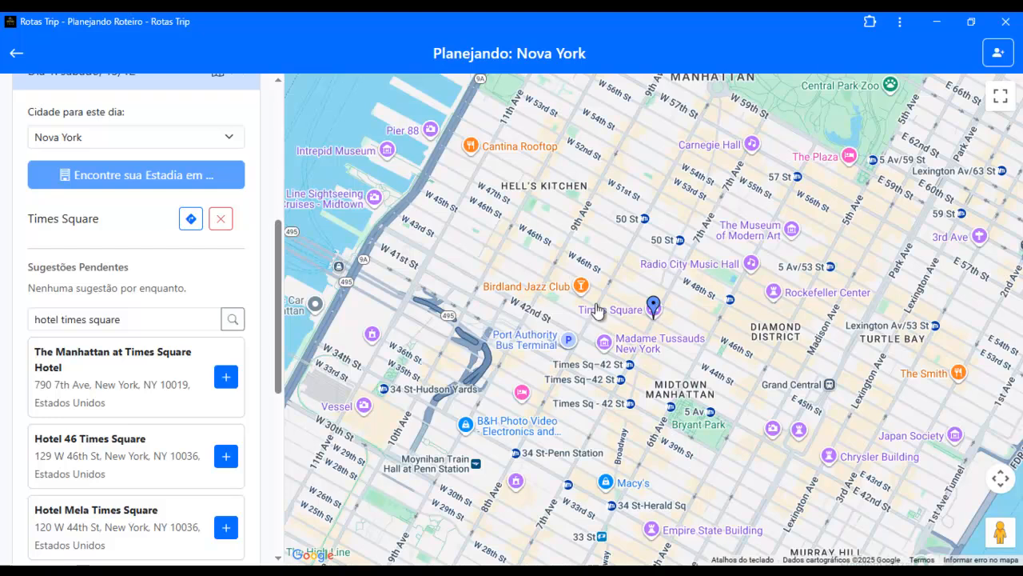
Preview the suggested hotels' locations on the map and add Hotel 46 Times Square to Dia 1
click(130, 392)
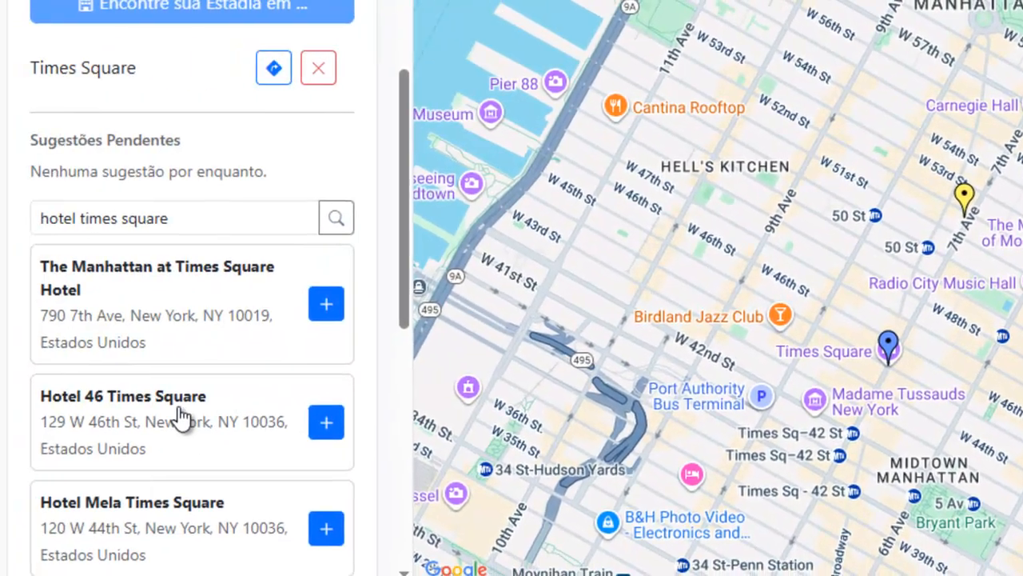
click(183, 418)
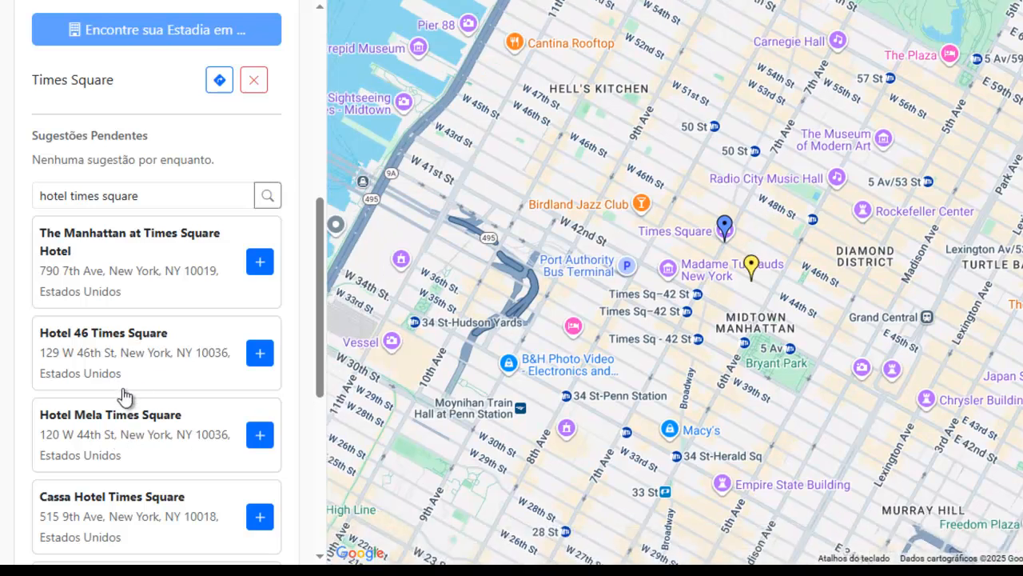
scroll(132, 416, down, 1)
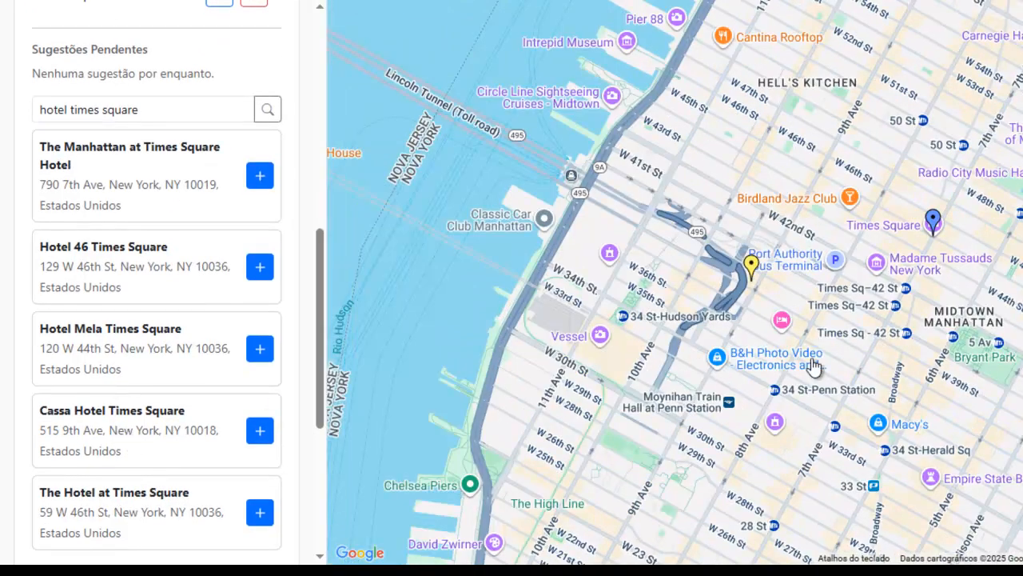
scroll(211, 464, down, 1)
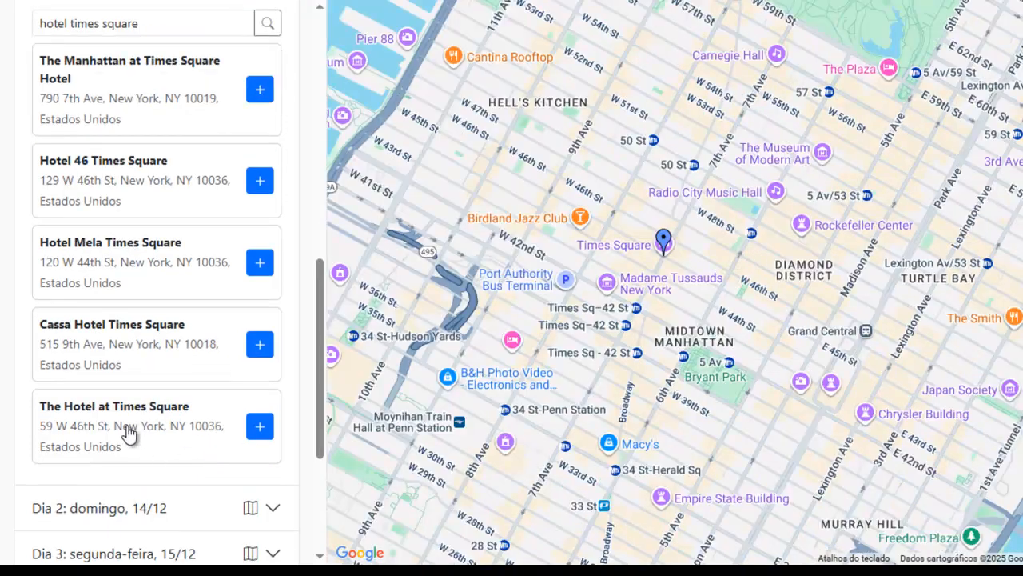
scroll(171, 366, up, 1)
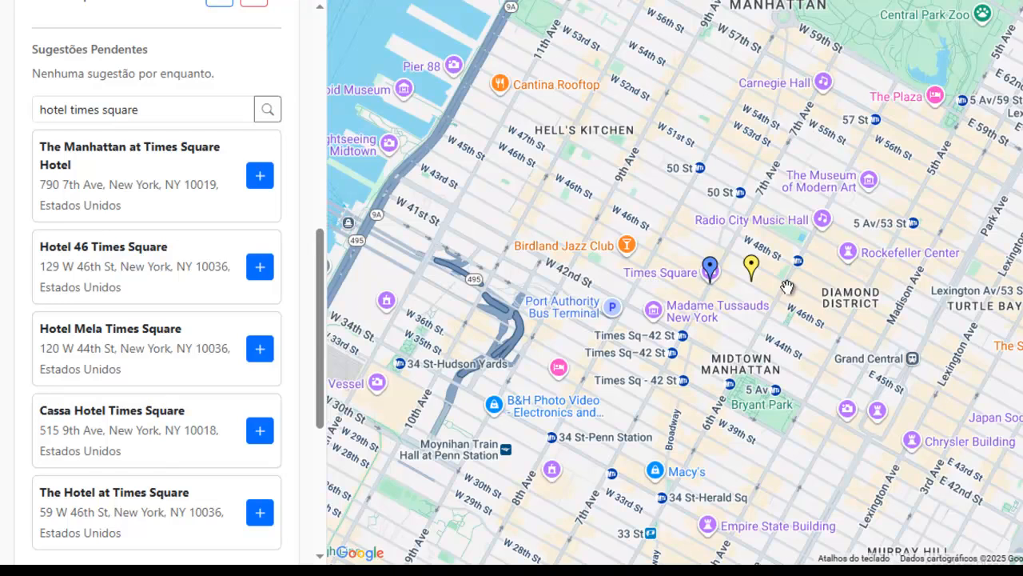
scroll(788, 287, up, 4)
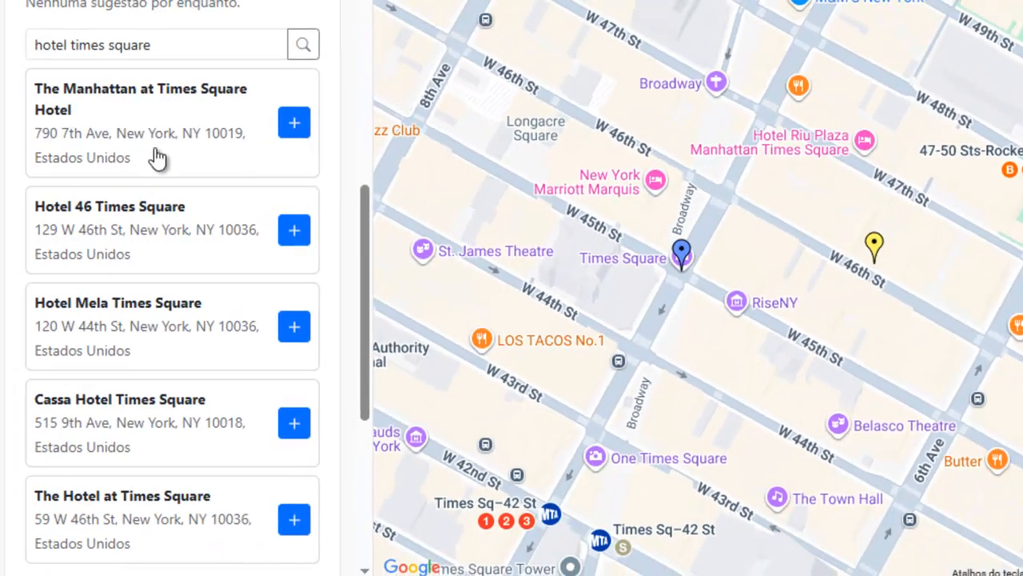
click(294, 229)
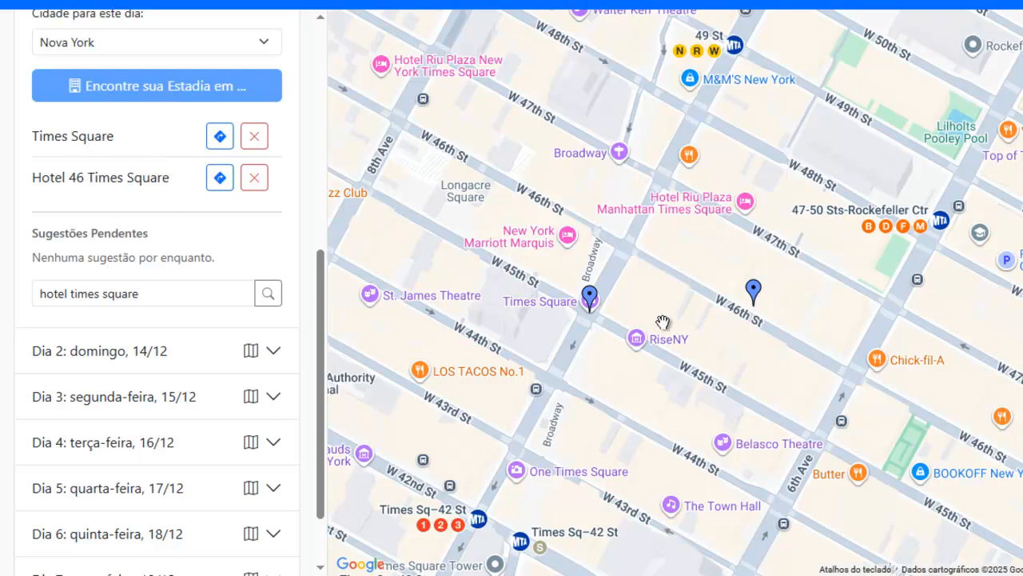
Compare the map positions of Times Square and Hotel 46 Times Square at wider and closer scales
scroll(632, 323, down, 3)
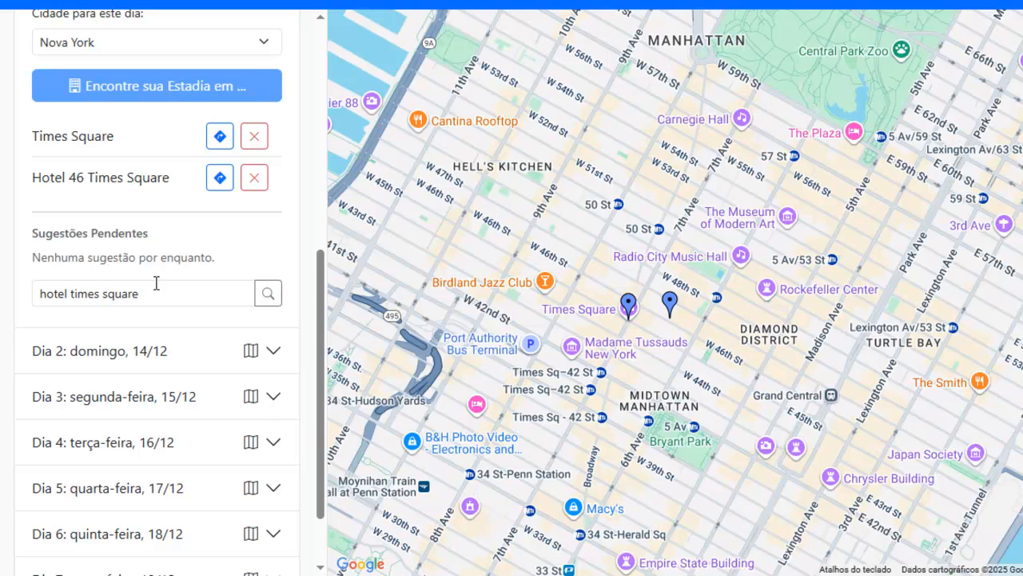
drag(160, 298, 24, 299)
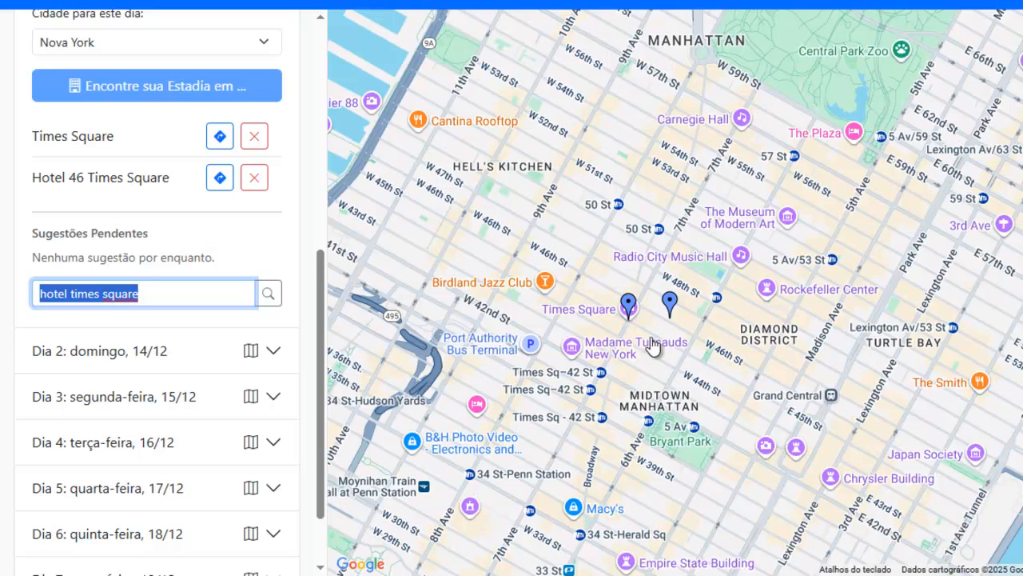
scroll(636, 315, up, 5)
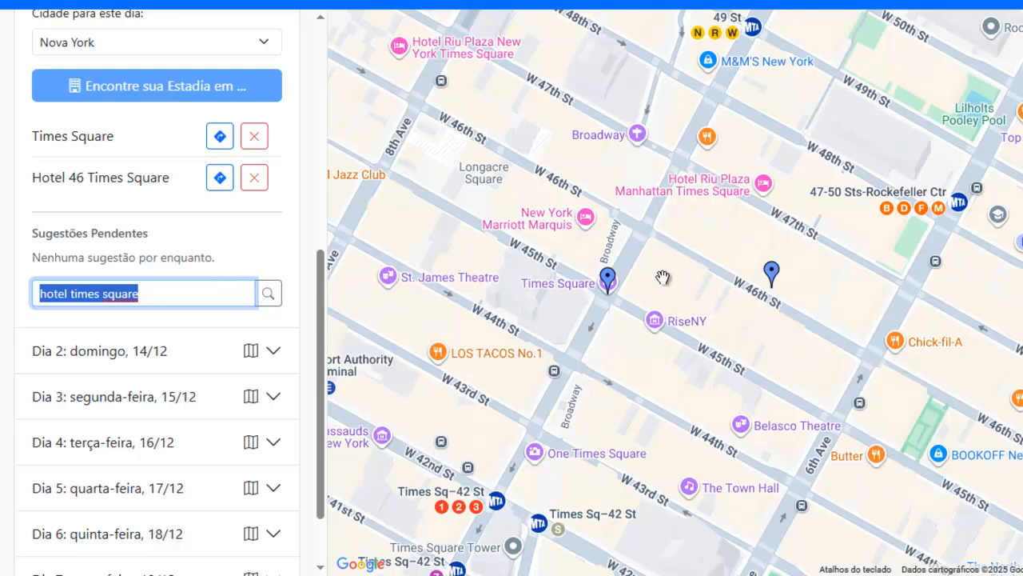
scroll(663, 279, down, 5)
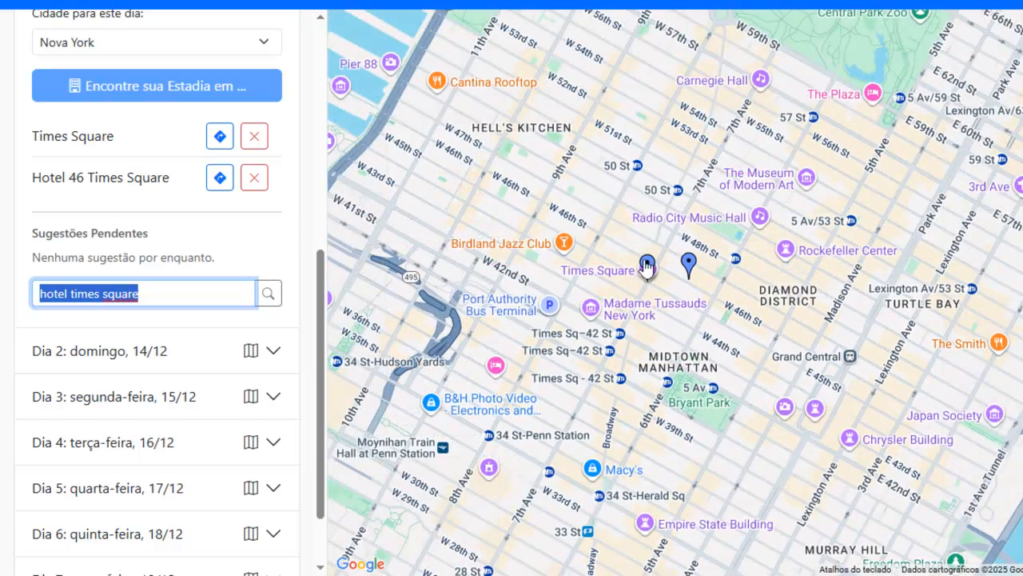
scroll(647, 270, up, 5)
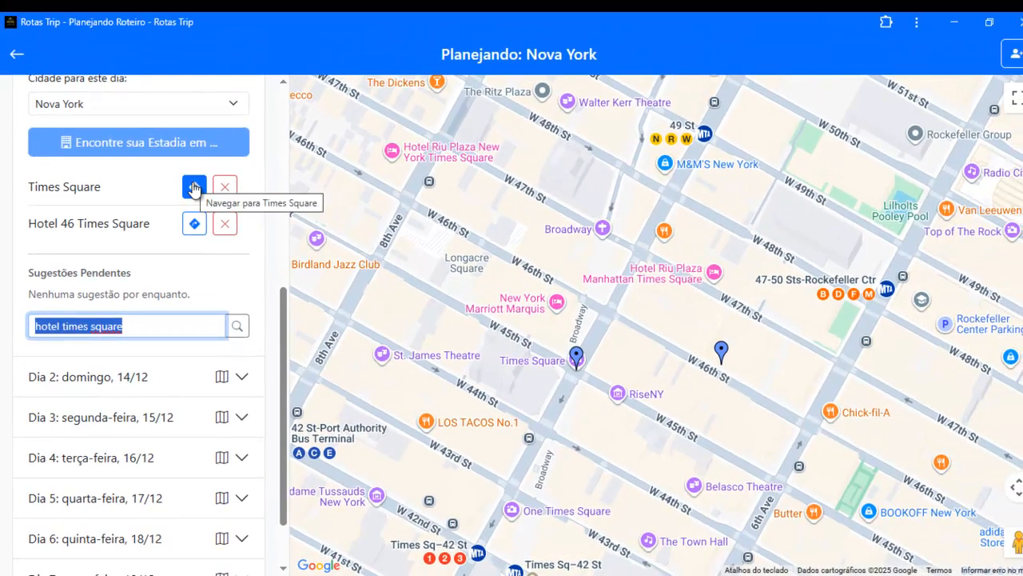
Request navigation to Times Square and to Hotel 46 Times Square, declining to start either one
click(193, 187)
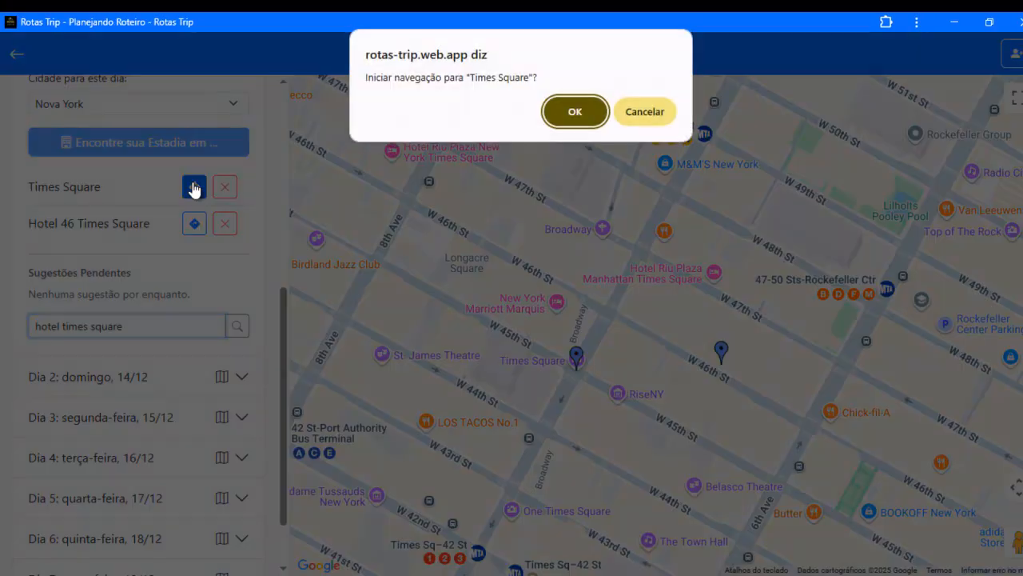
click(642, 116)
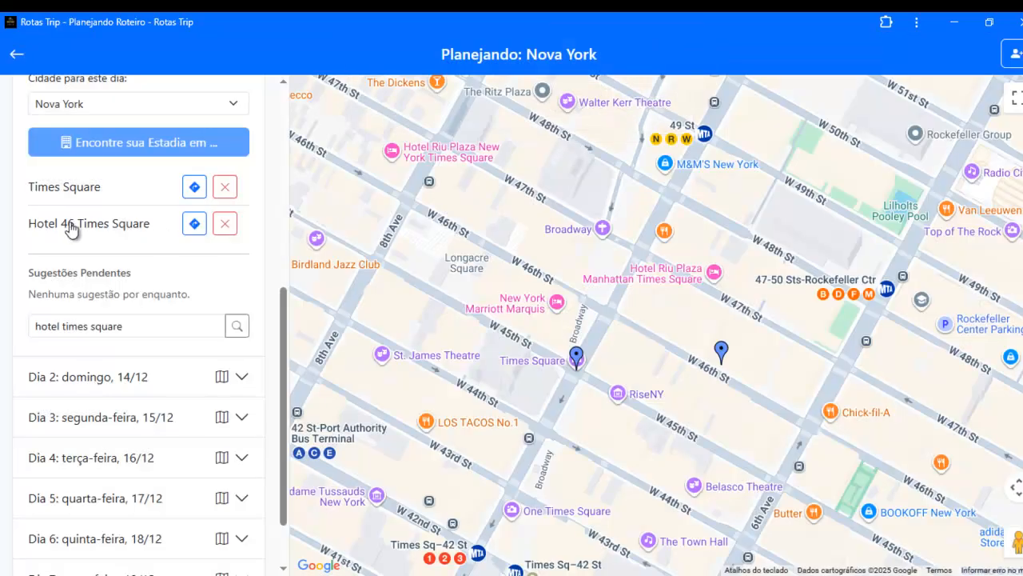
click(194, 224)
click(649, 116)
scroll(571, 300, down, 3)
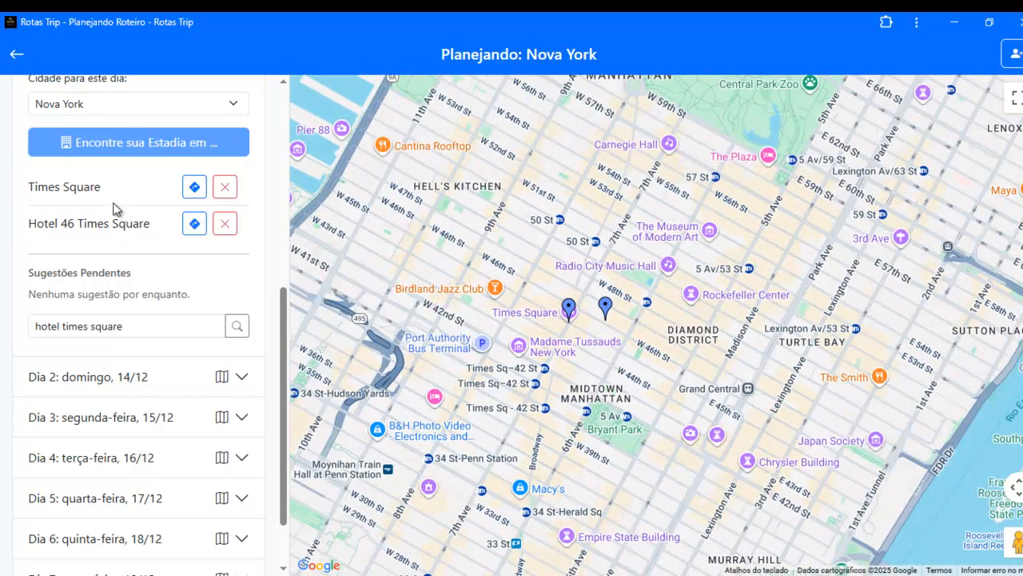
scroll(113, 209, up, 1)
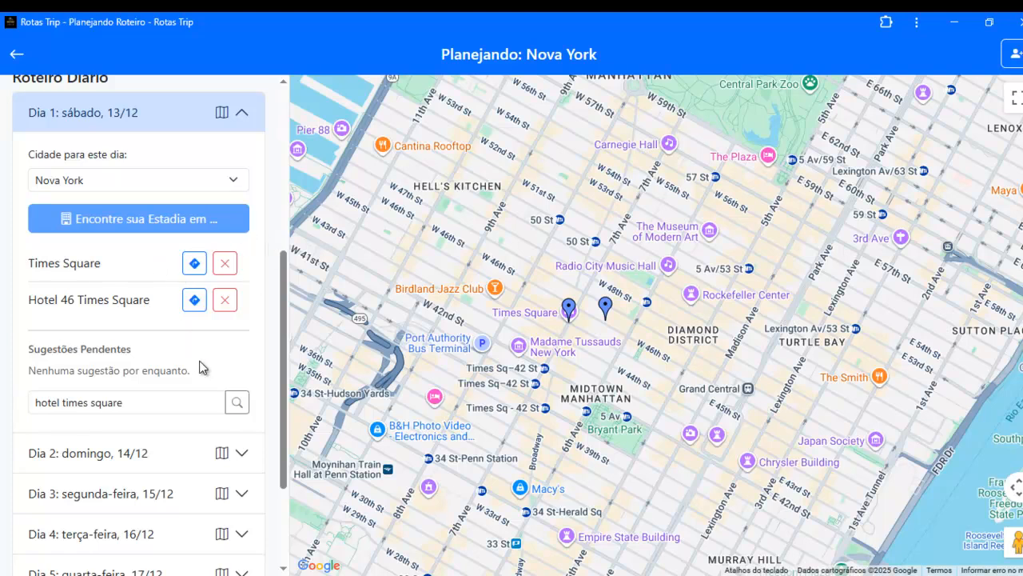
scroll(524, 324, down, 2)
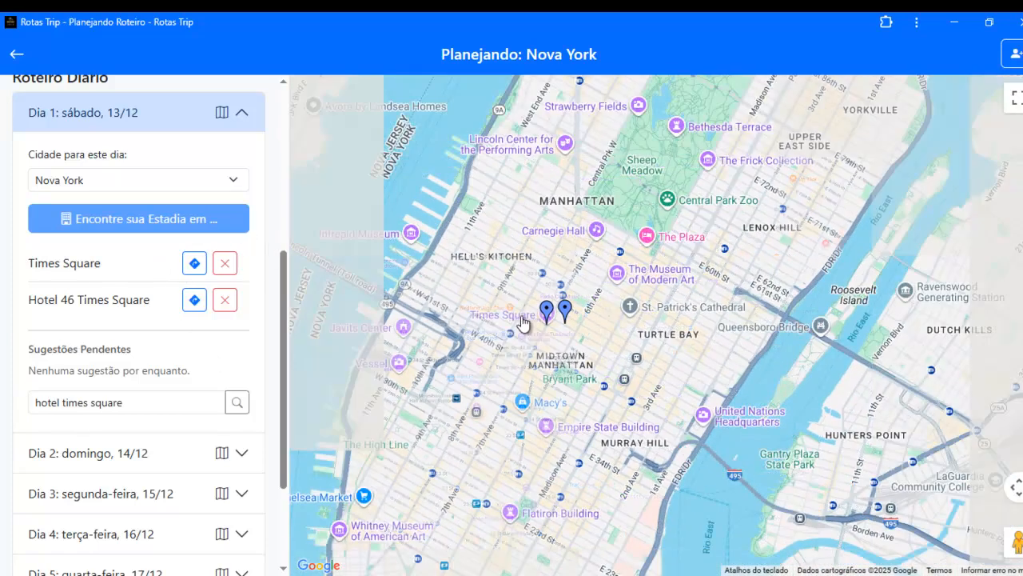
scroll(525, 320, up, 4)
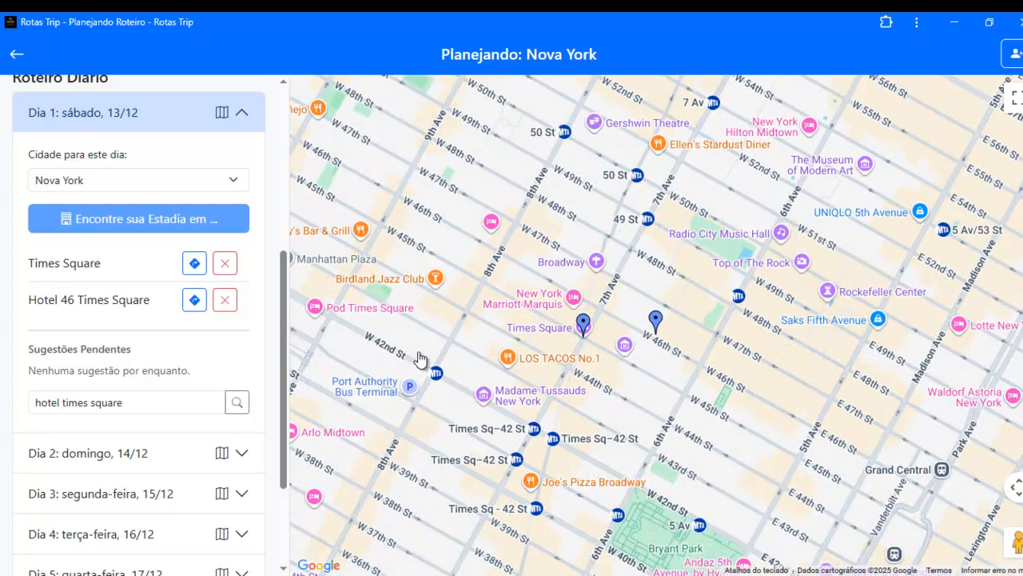
drag(556, 365, 567, 326)
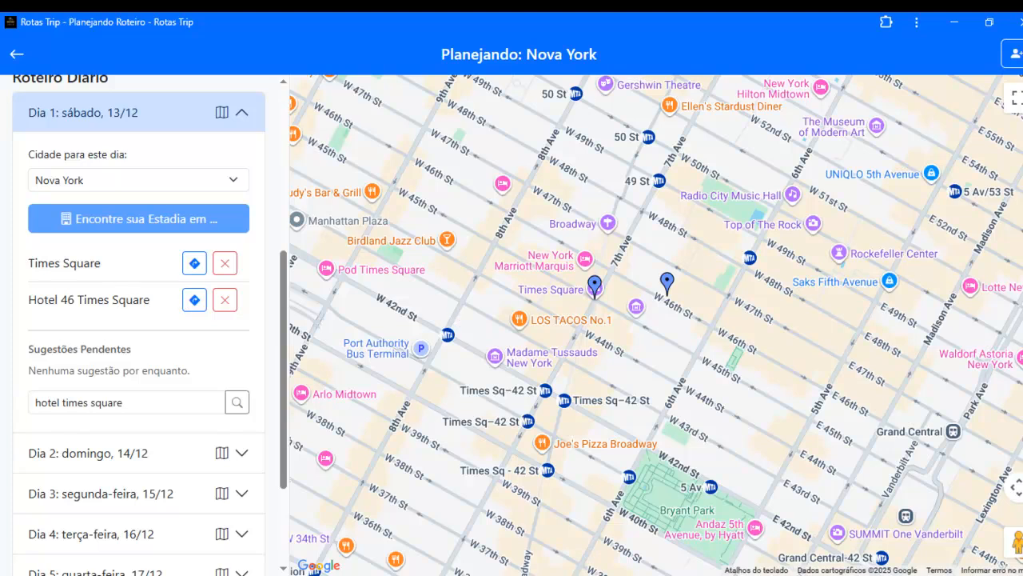
scroll(535, 296, down, 2)
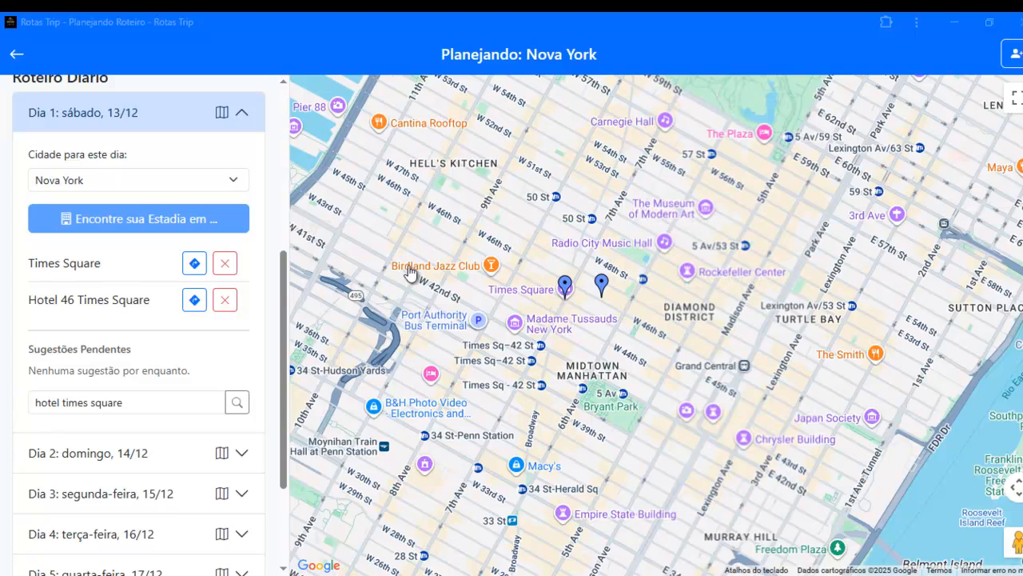
scroll(454, 284, up, 1)
drag(662, 352, 628, 342)
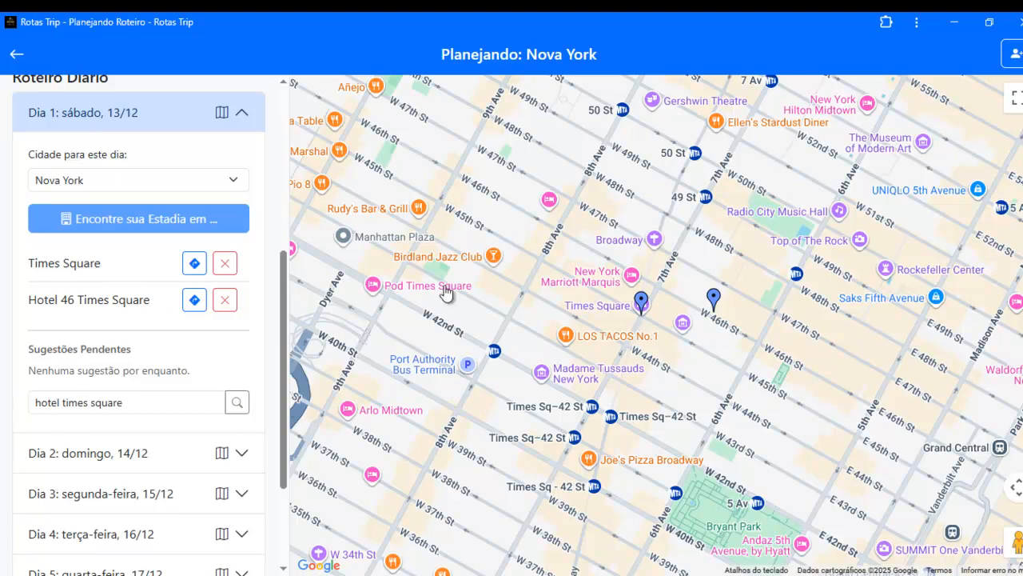
Search for "broadway" in the Dia 1 place search and add Broadway to that day's places
click(116, 184)
click(104, 217)
triple_click(192, 402)
text(broadway)
click(236, 402)
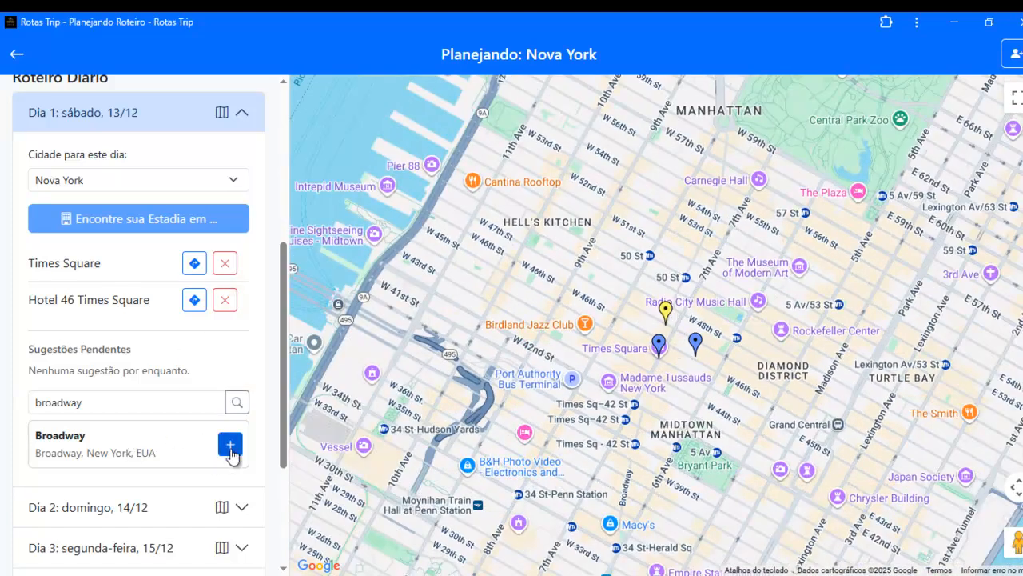
click(230, 444)
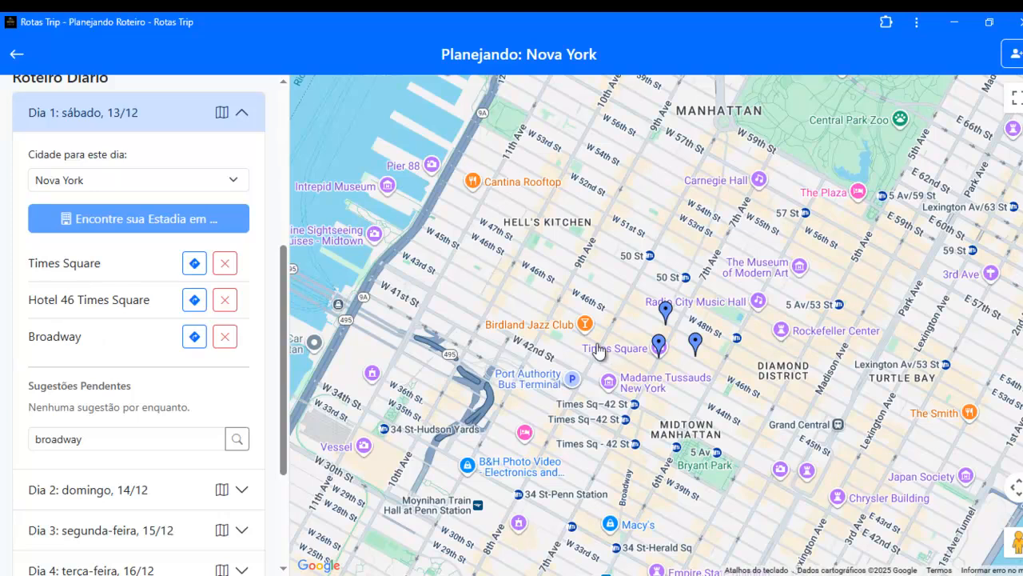
Locate Broadway on the map and compare its position with Times Square and Hotel 46 Times Square
click(76, 342)
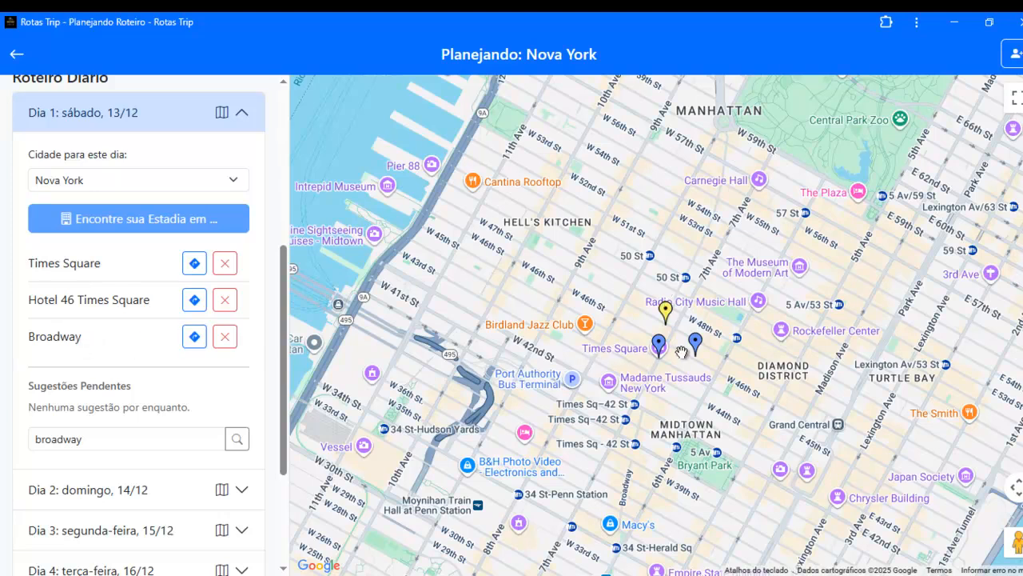
scroll(681, 353, up, 2)
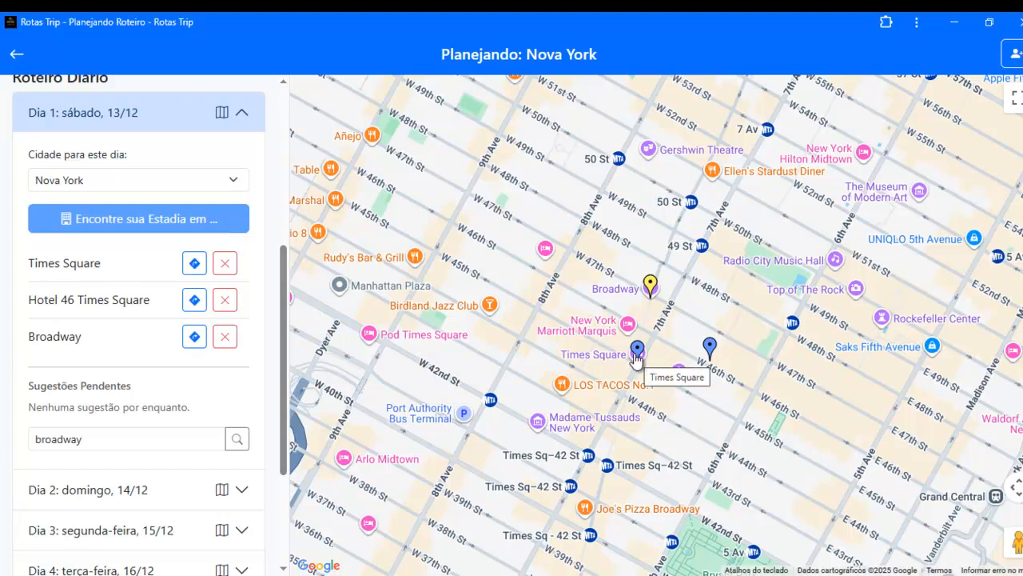
scroll(640, 286, up, 2)
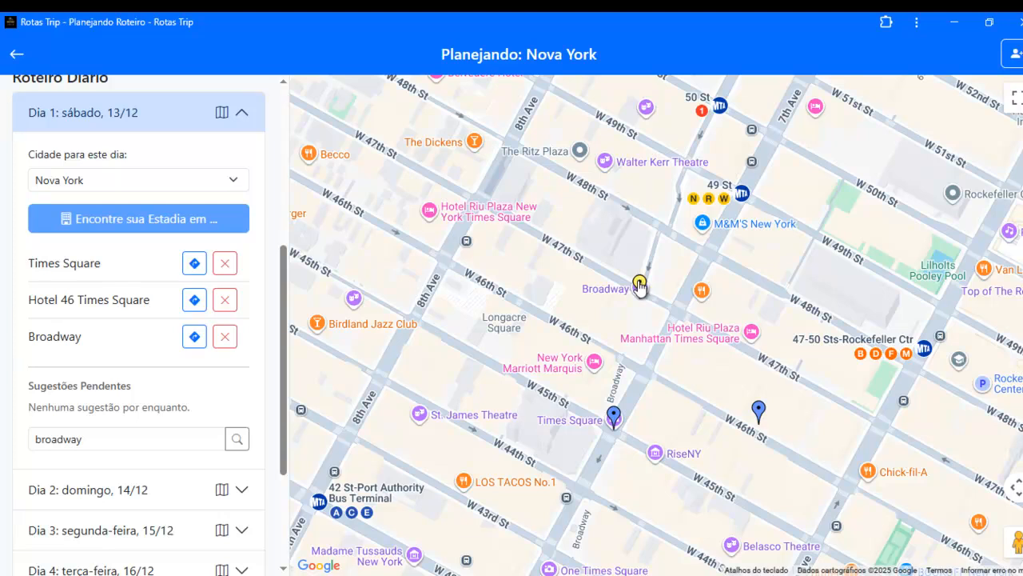
scroll(640, 286, down, 2)
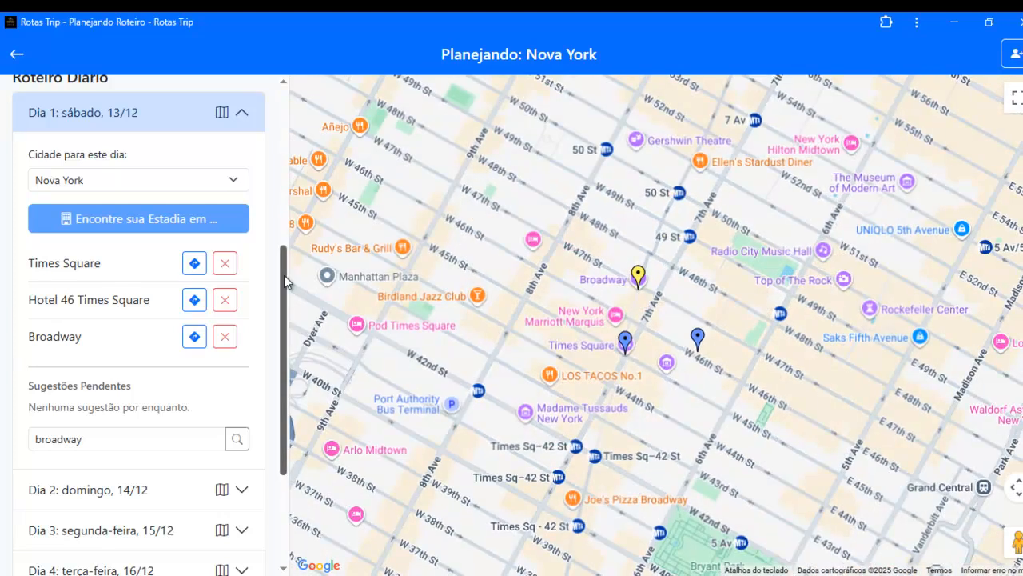
Collapse Dia 1, expand Dia 2 and set the city for that day to Nova York
scroll(150, 179, up, 1)
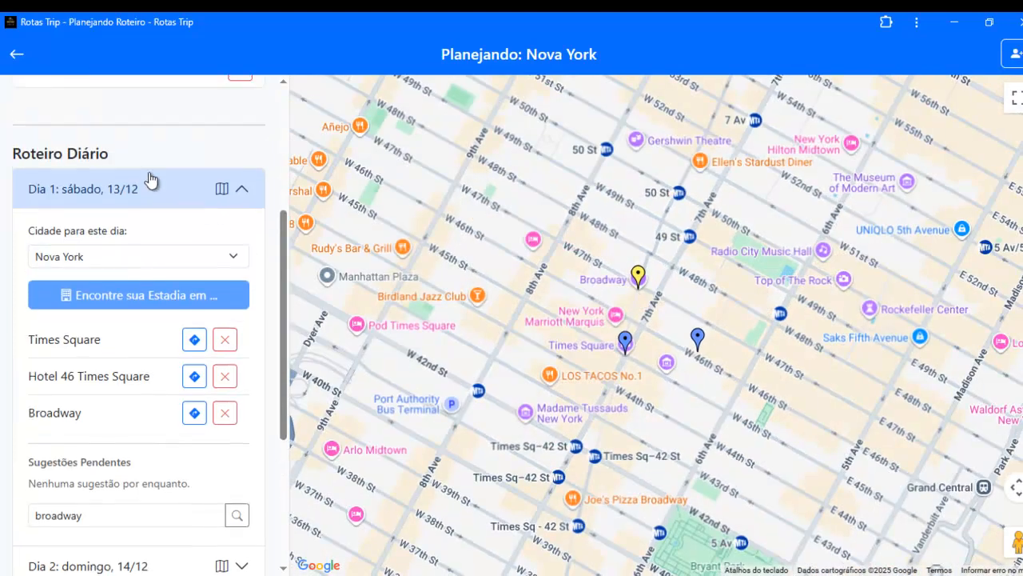
click(242, 189)
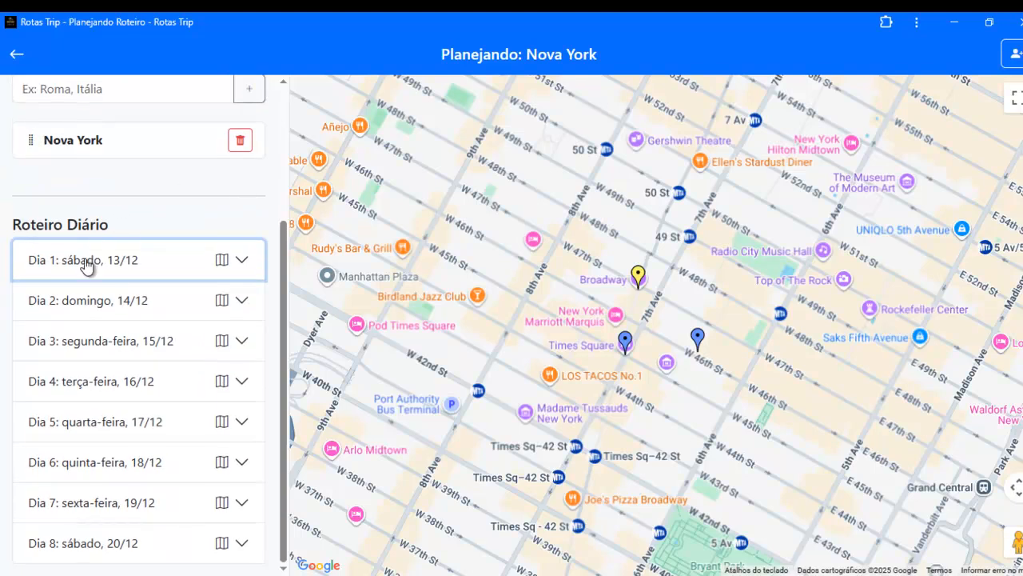
click(240, 300)
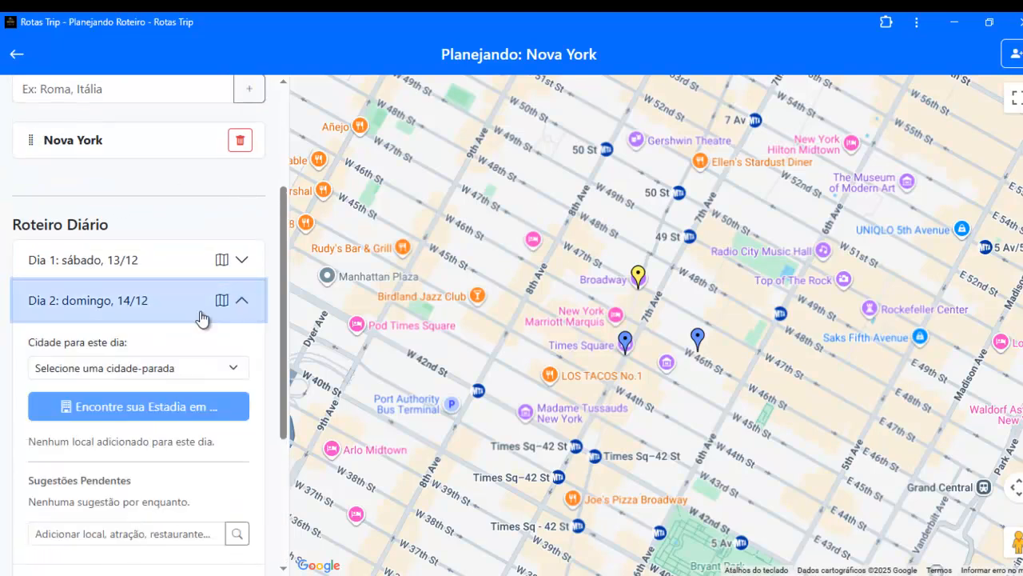
scroll(668, 354, down, 4)
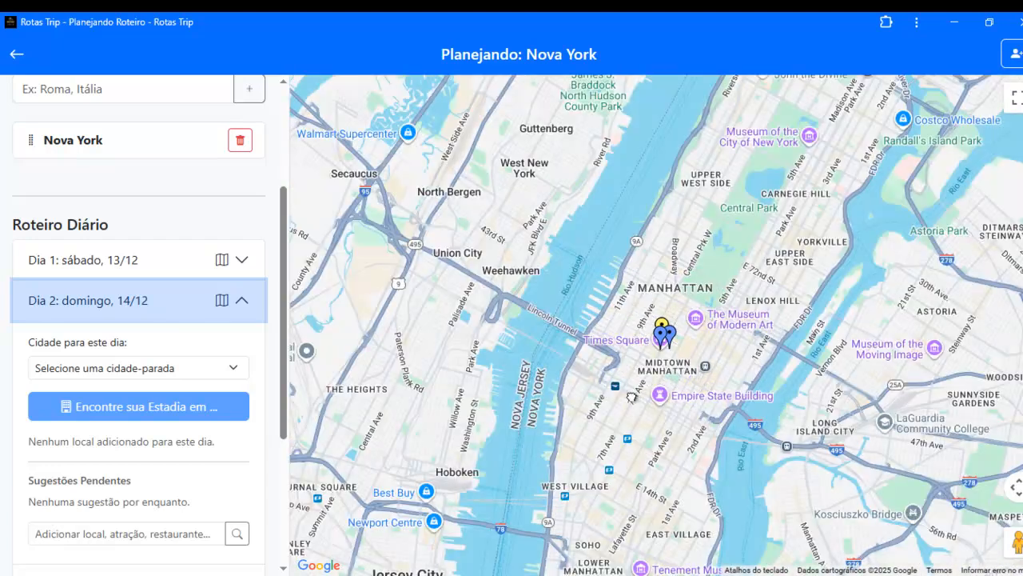
drag(631, 396, 549, 232)
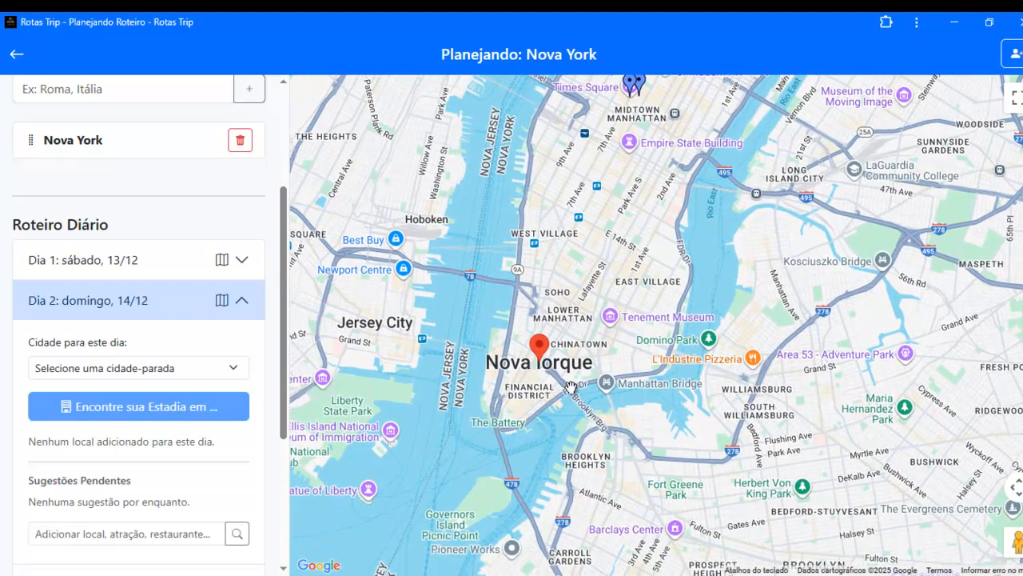
drag(567, 391, 594, 374)
drag(554, 435, 534, 305)
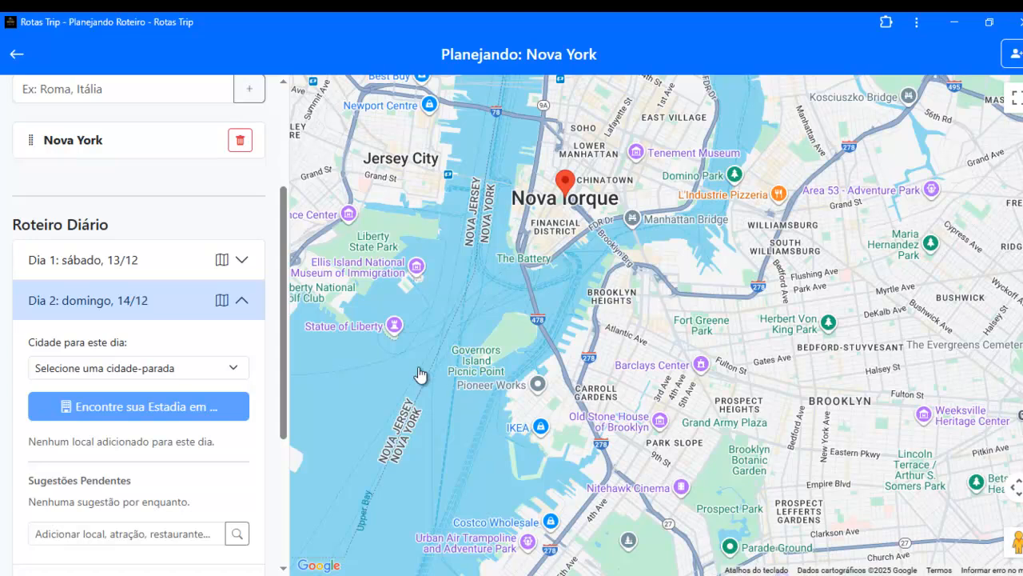
scroll(128, 376, down, 2)
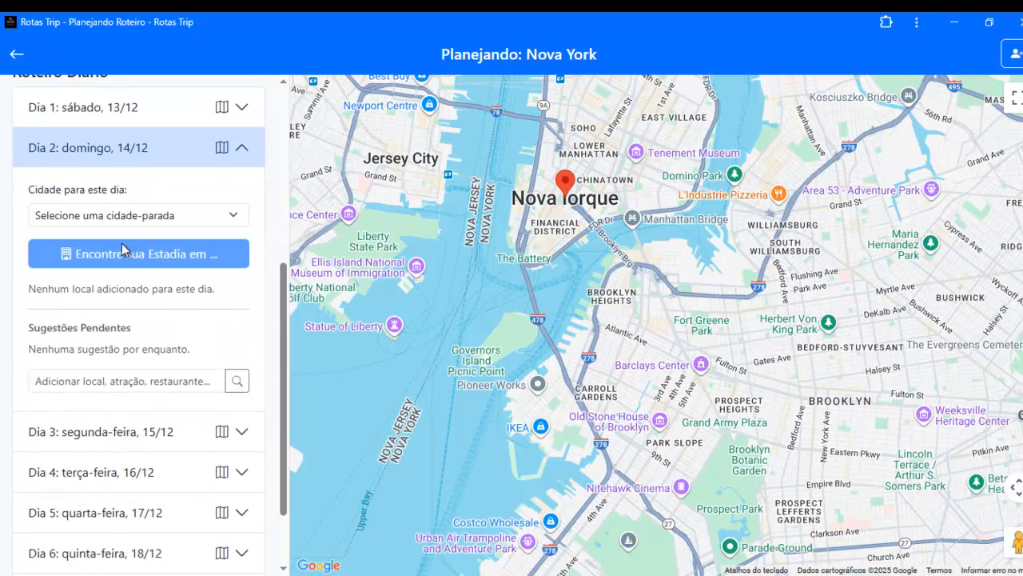
click(116, 217)
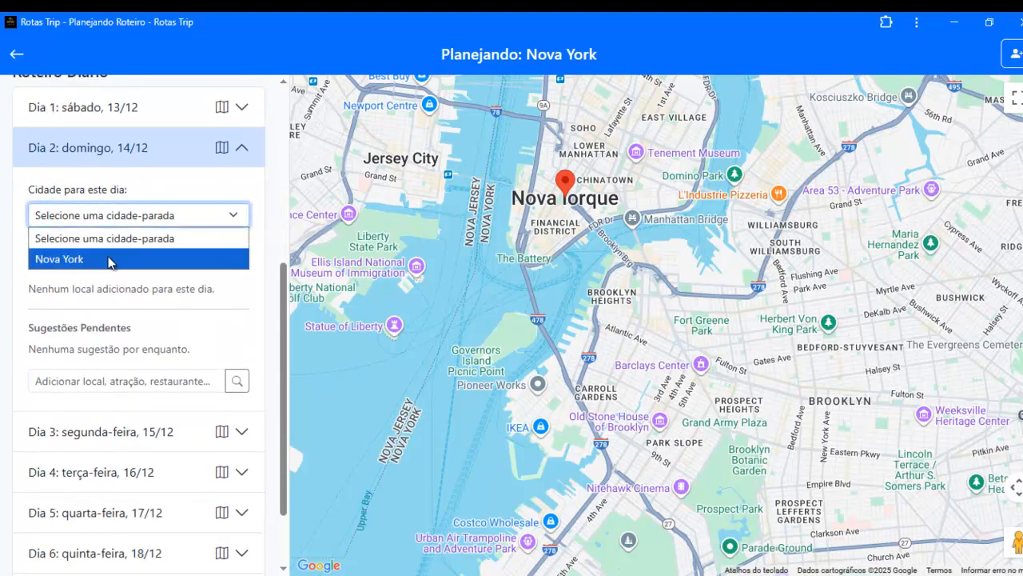
click(109, 258)
Search for "estátua da liberdade" in Dia 2, preview its location on the map and add Estatua da Liberdade to the day
click(93, 379)
text(es)
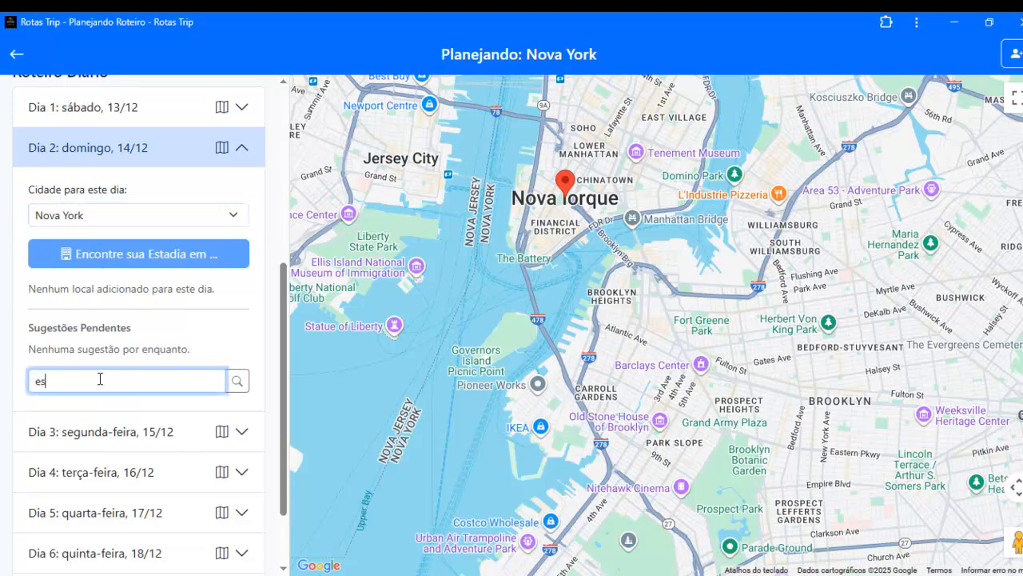
text(tátua da liberdade)
click(237, 382)
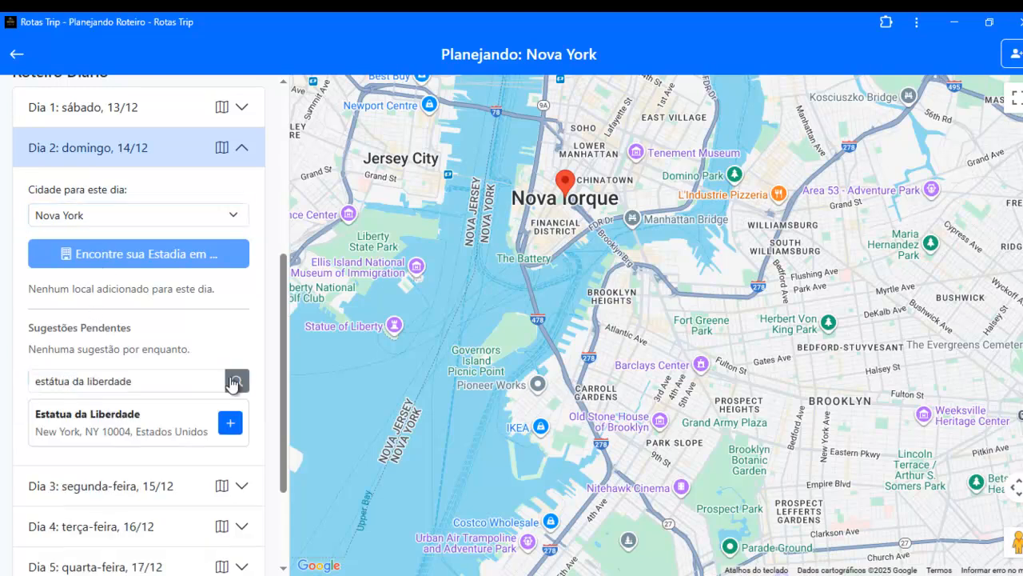
click(101, 424)
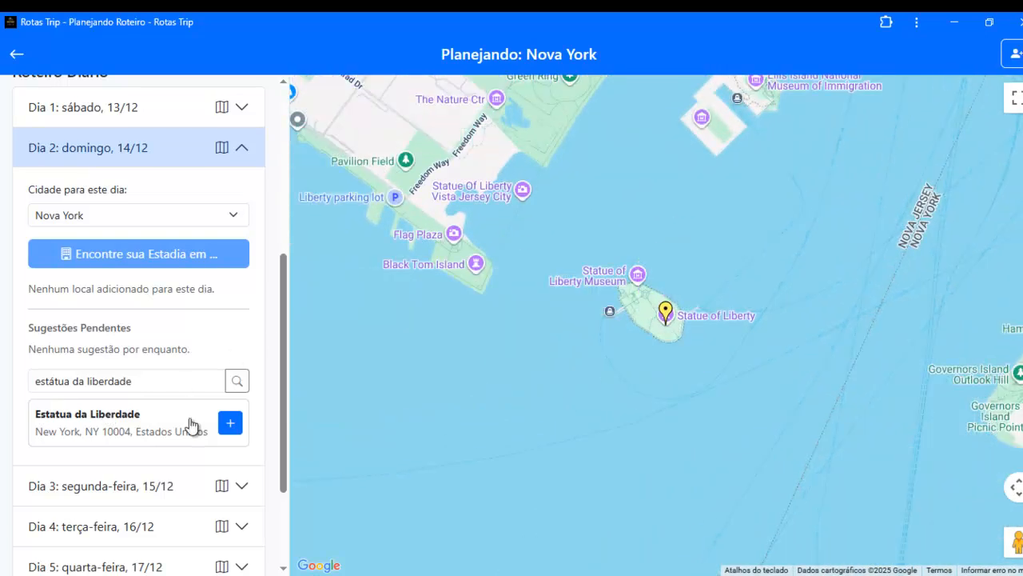
click(234, 423)
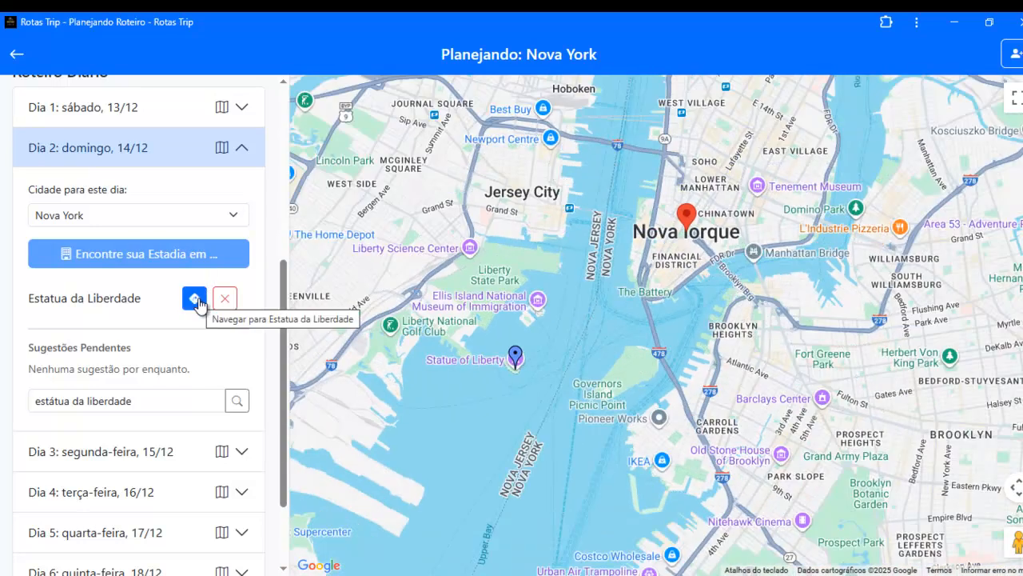
Request navigation to Estatua da Liberdade without starting it, and compare its map position with the Dia 1 places in Midtown
click(198, 303)
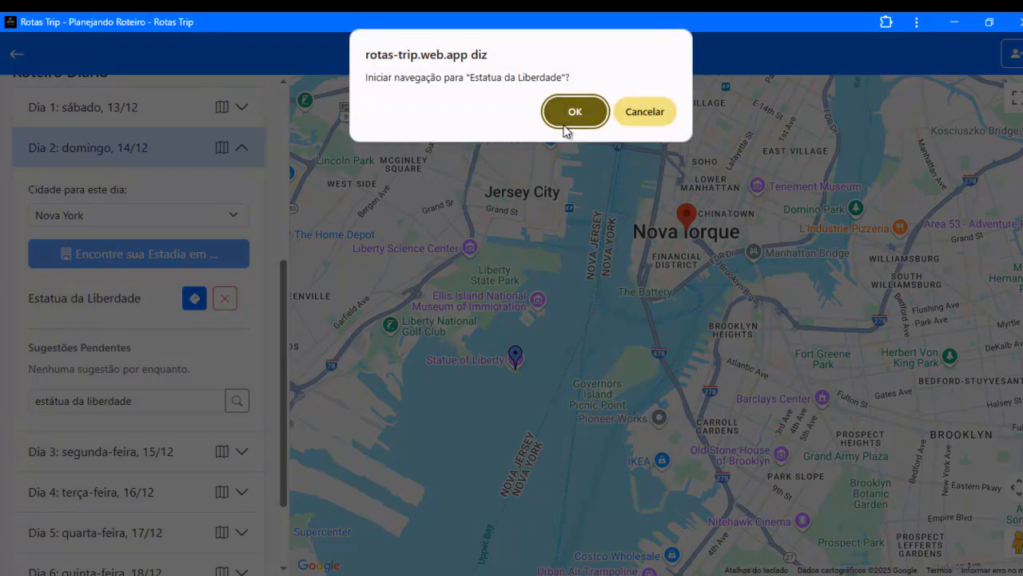
click(638, 116)
scroll(554, 323, down, 1)
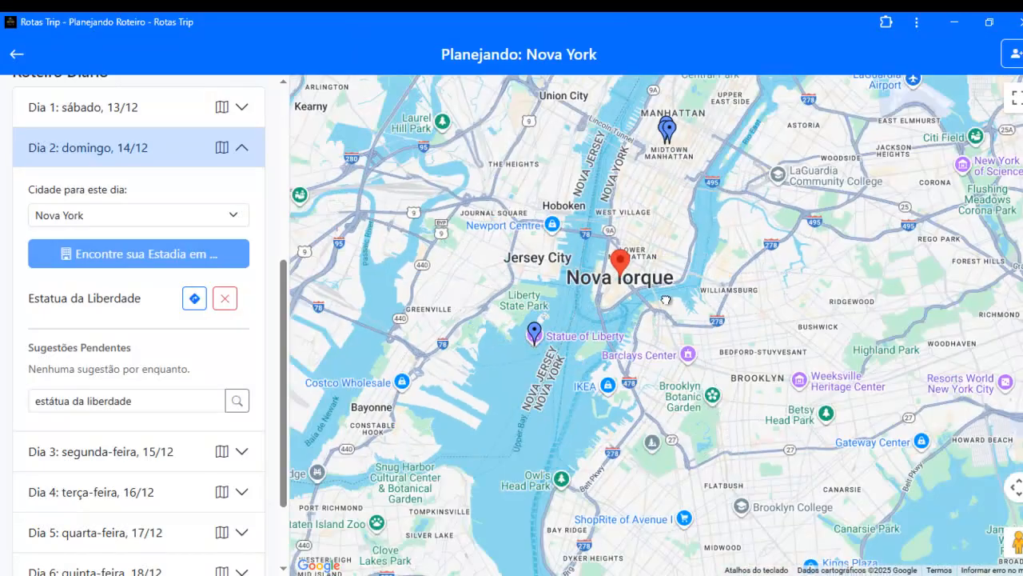
drag(605, 260, 509, 305)
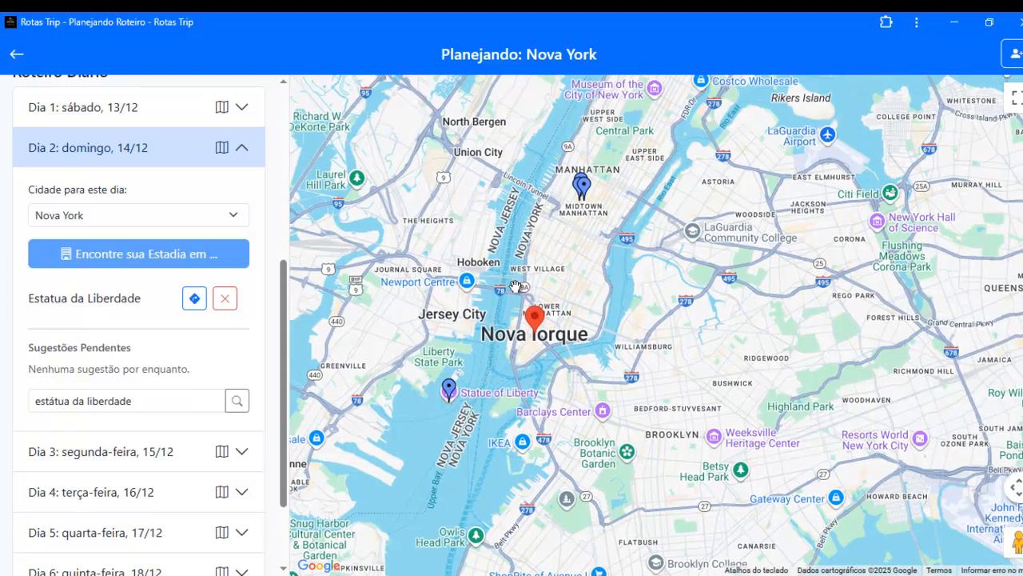
scroll(546, 278, up, 1)
drag(578, 222, 623, 247)
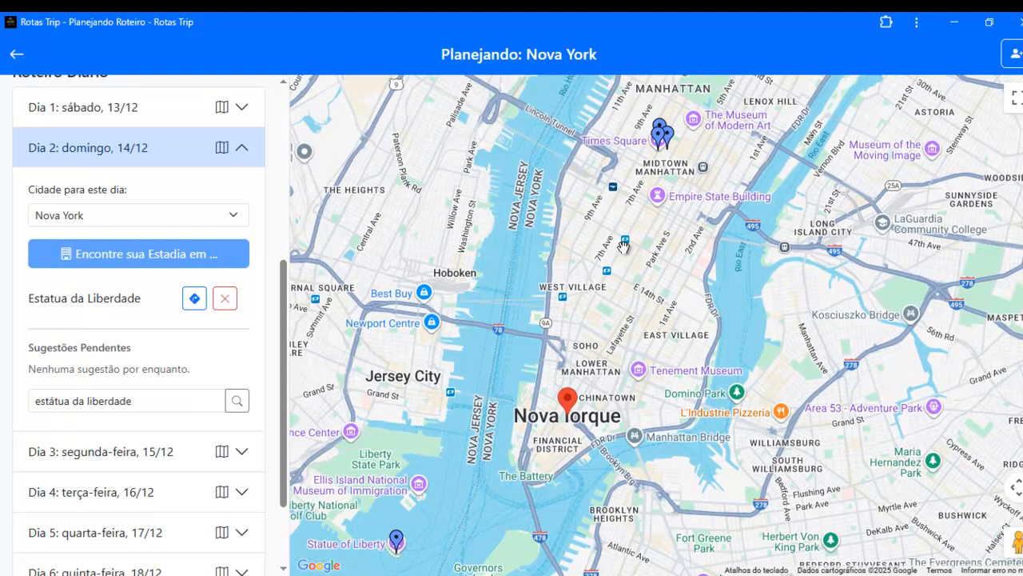
scroll(646, 235, down, 1)
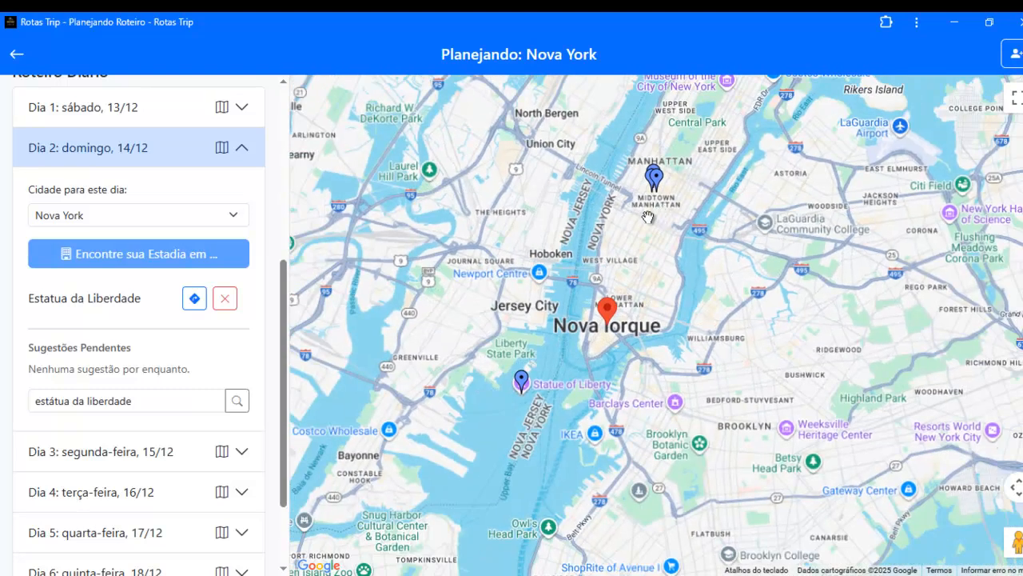
scroll(629, 234, up, 3)
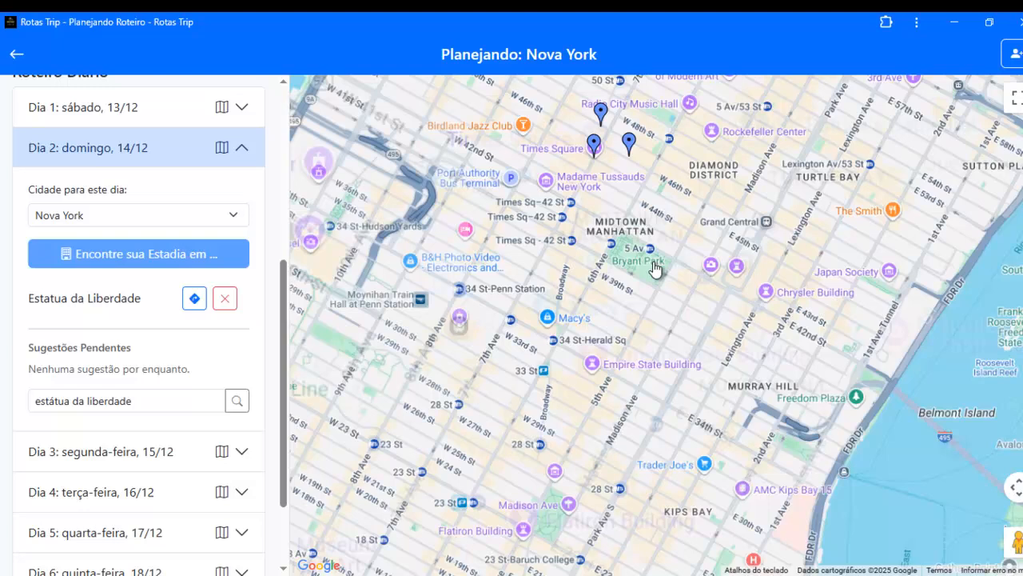
drag(656, 269, 661, 460)
scroll(679, 340, up, 1)
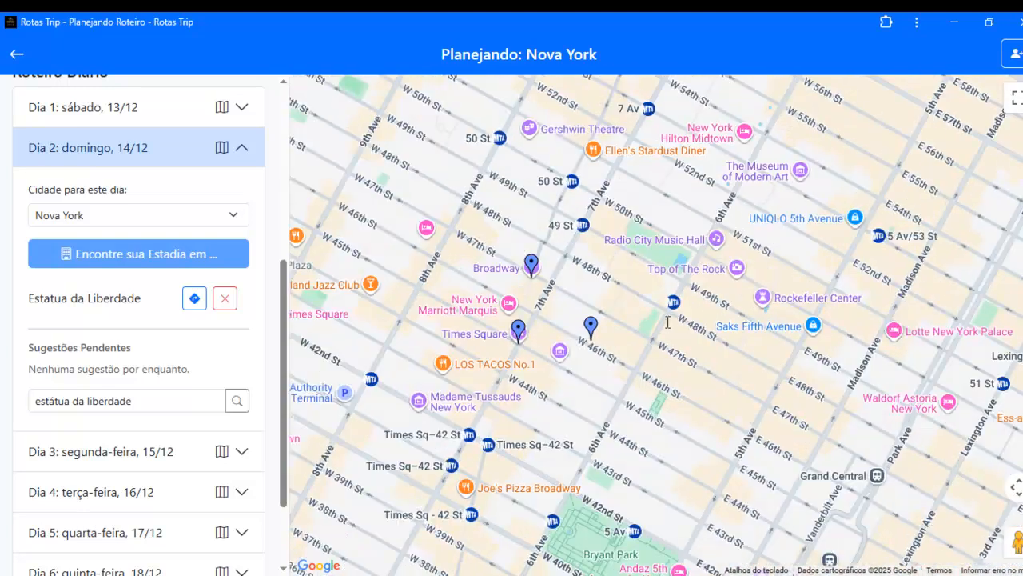
Search for "metro times" in Dia 2 and add the Times Sq–42 St station in New York, NY 10018
drag(669, 311, 727, 344)
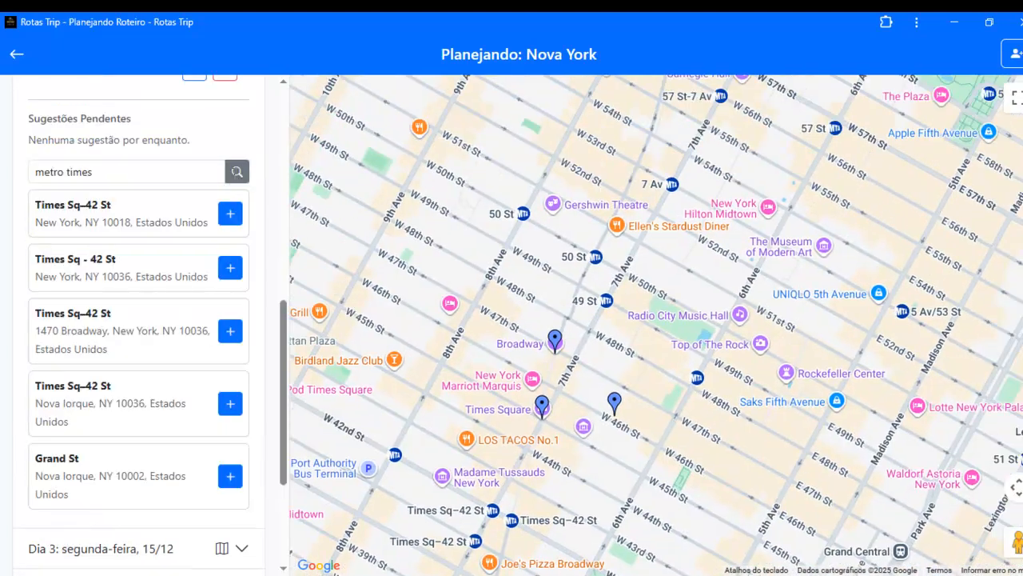
scroll(479, 285, up, 1)
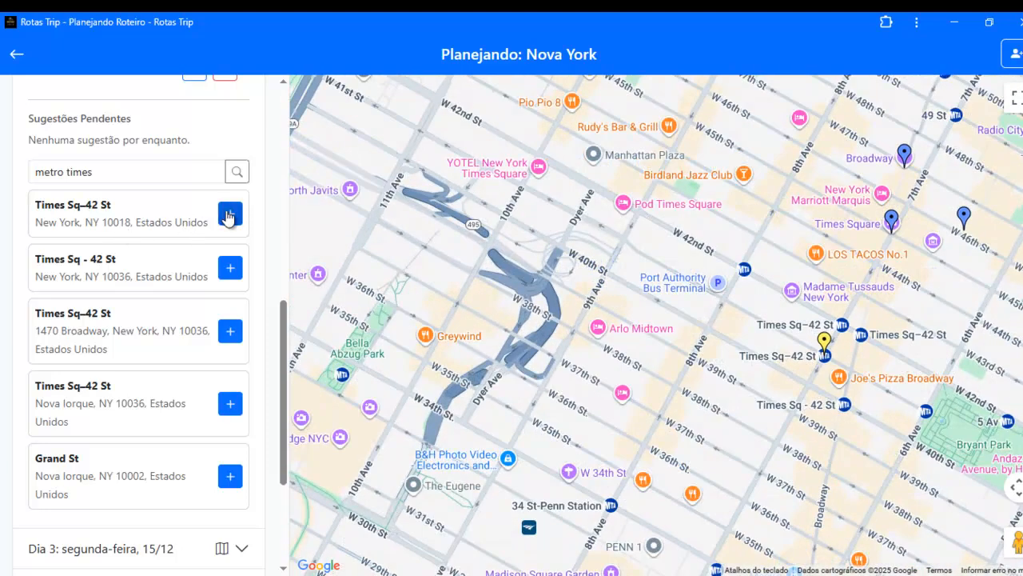
click(228, 214)
Locate Times Sq–42 St on the map and request navigation to it, declining to start
drag(688, 333, 565, 312)
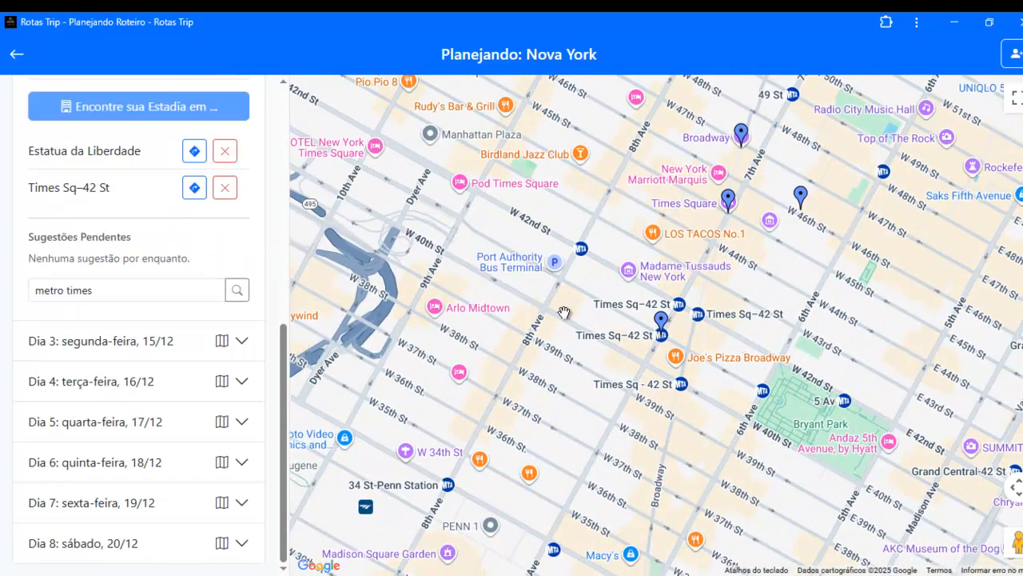
scroll(136, 239, up, 1)
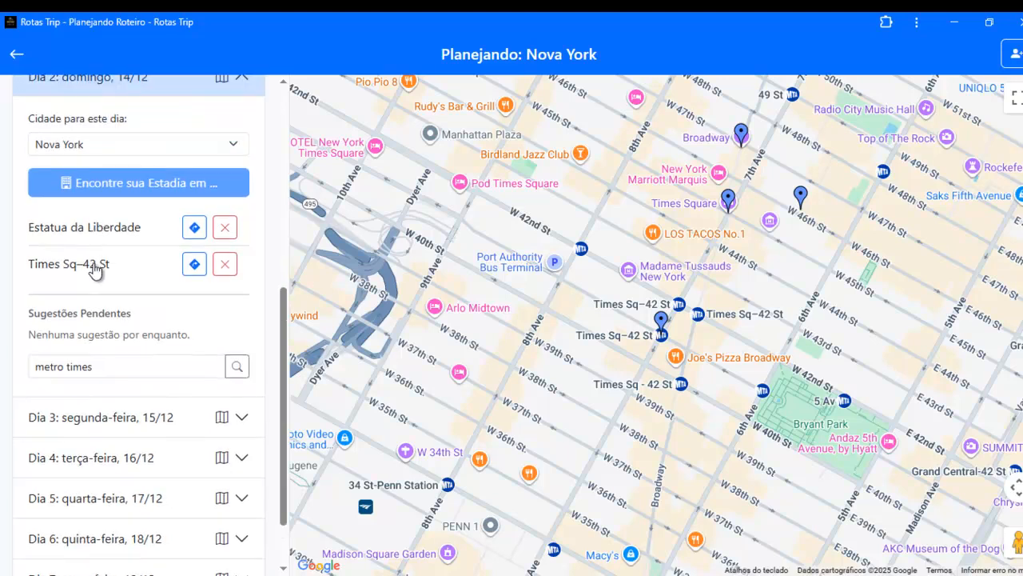
click(98, 264)
click(185, 264)
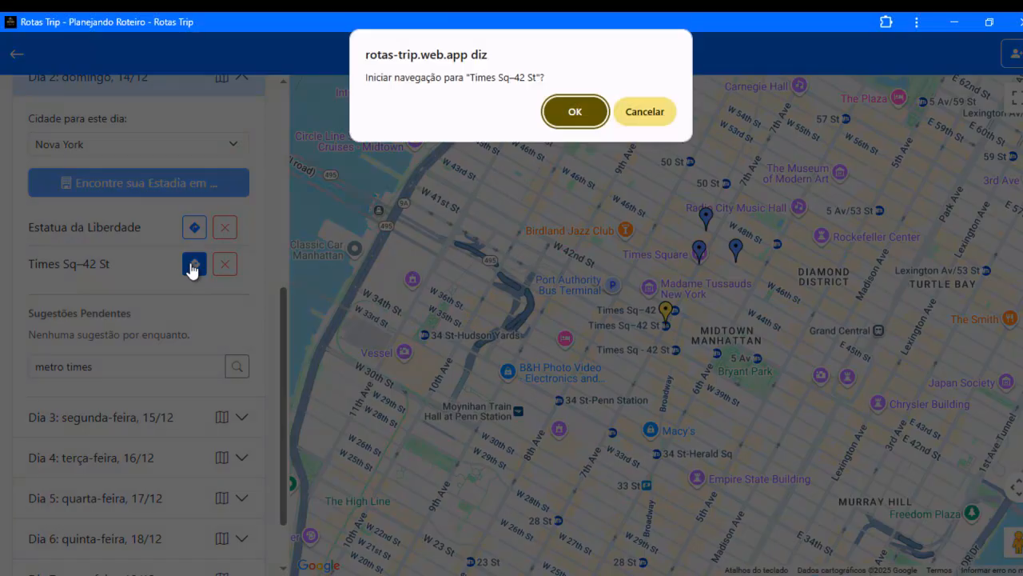
click(649, 113)
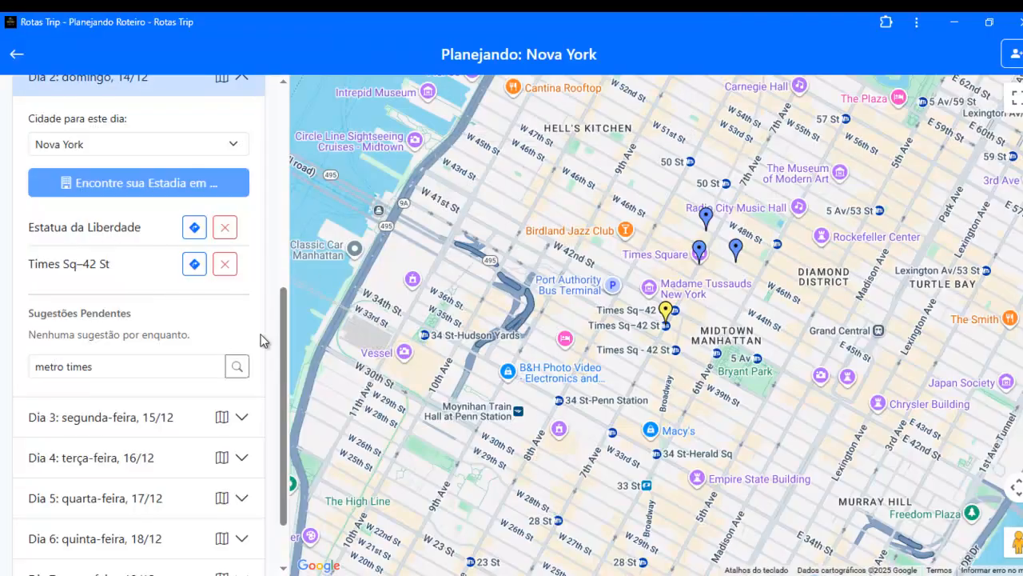
Locate the 9/11 Memorial area in Lower Manhattan on the map and search for "museu 11 de setembro" in Dia 2
scroll(566, 399, down, 3)
drag(568, 442, 548, 304)
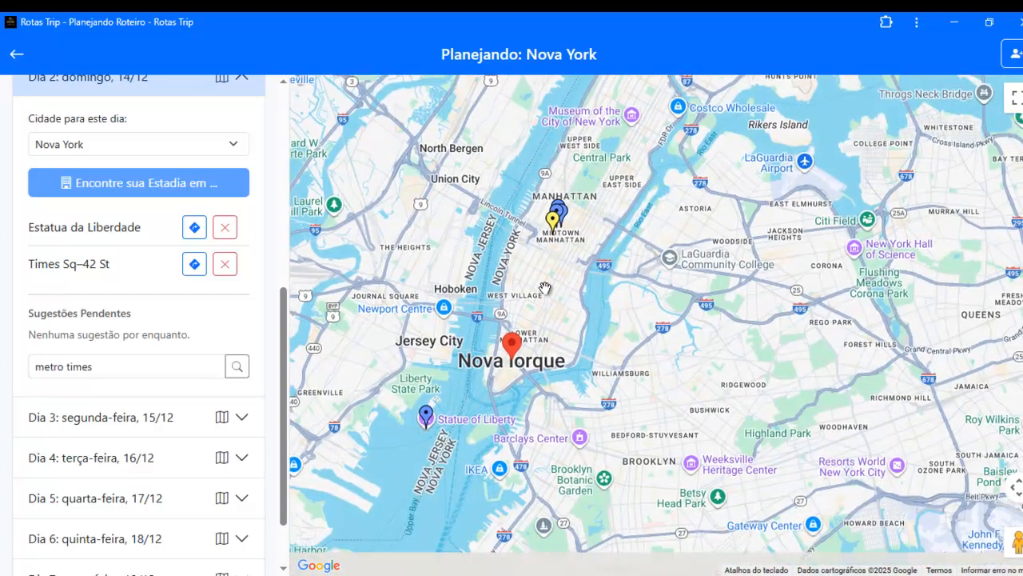
scroll(550, 345, up, 4)
drag(473, 280, 508, 277)
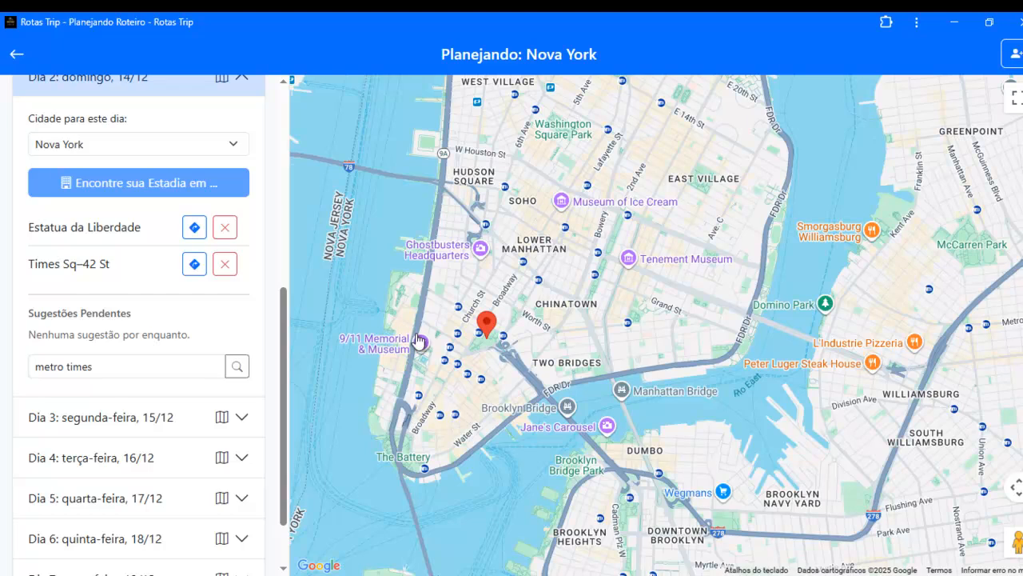
drag(511, 263, 521, 259)
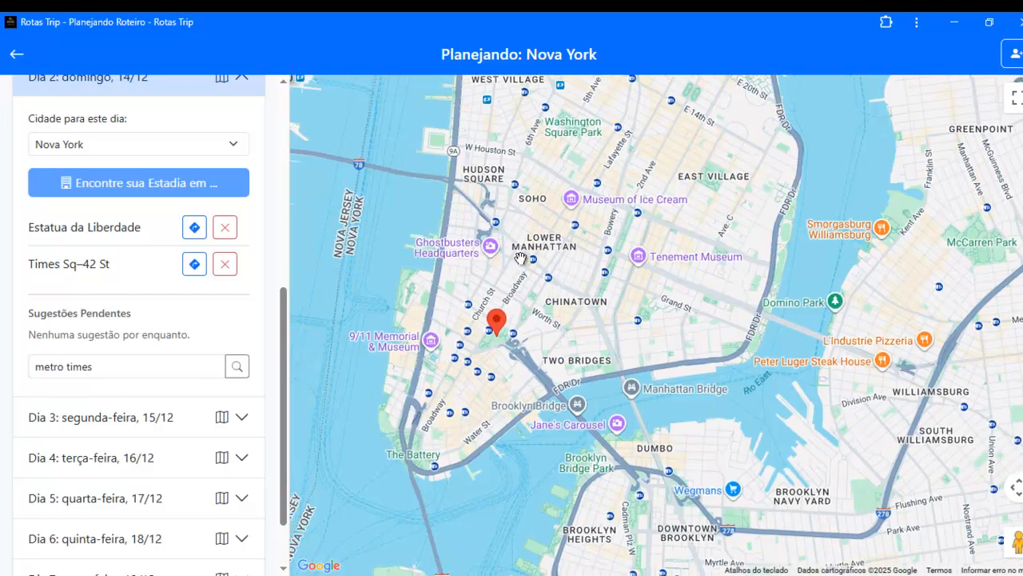
scroll(532, 308, up, 1)
drag(519, 302, 550, 267)
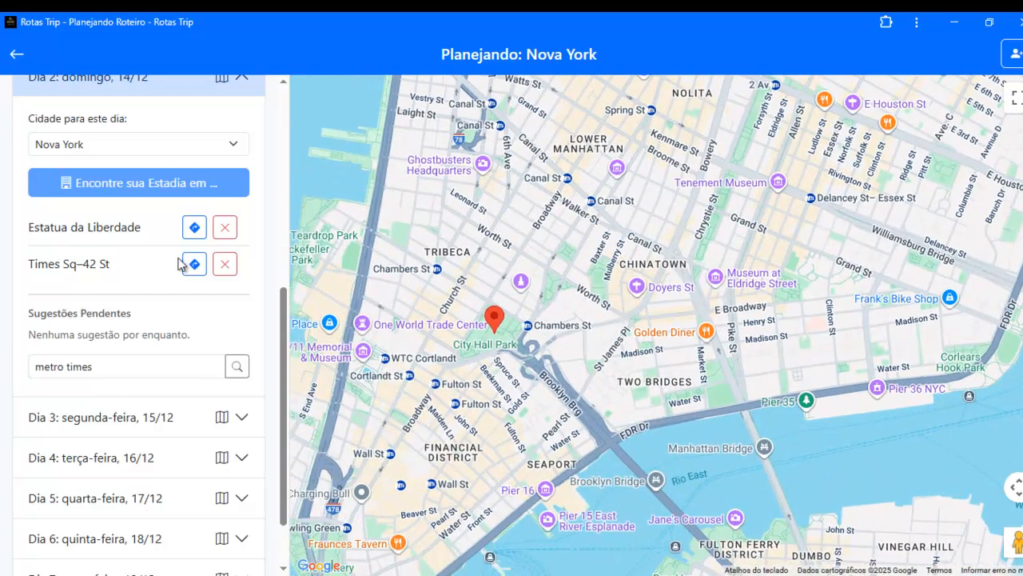
triple_click(114, 368)
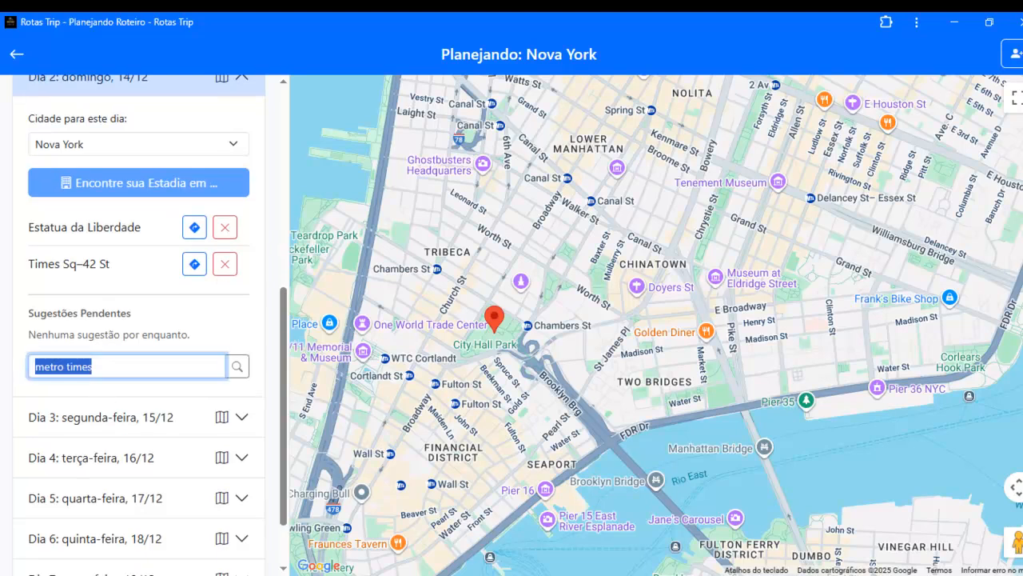
text(museu 11 de setembro)
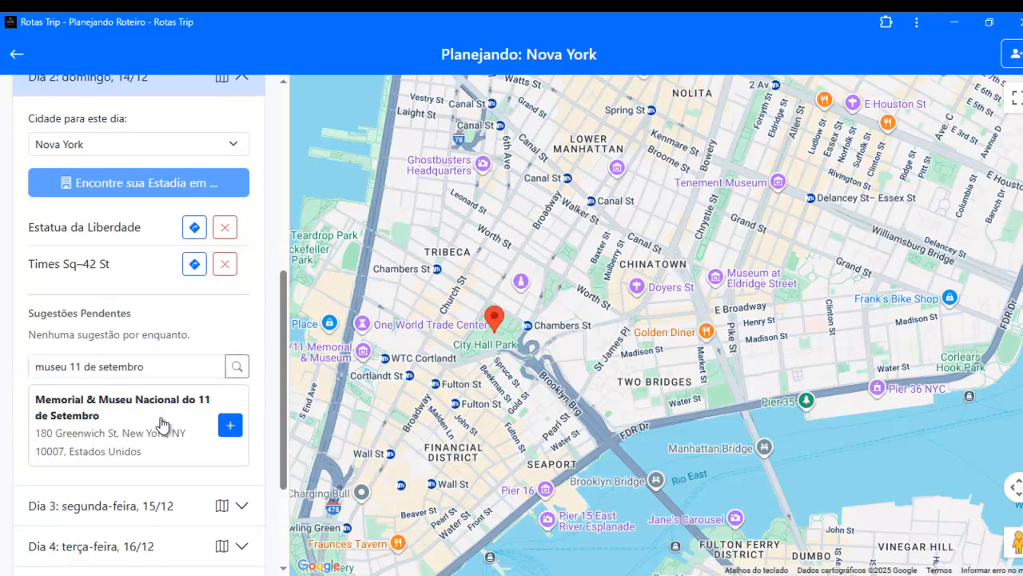
Preview Memorial & Museu Nacional do 11 de Setembro at 180 Greenwich St on the map and add it to Dia 2
click(161, 420)
scroll(684, 373, up, 3)
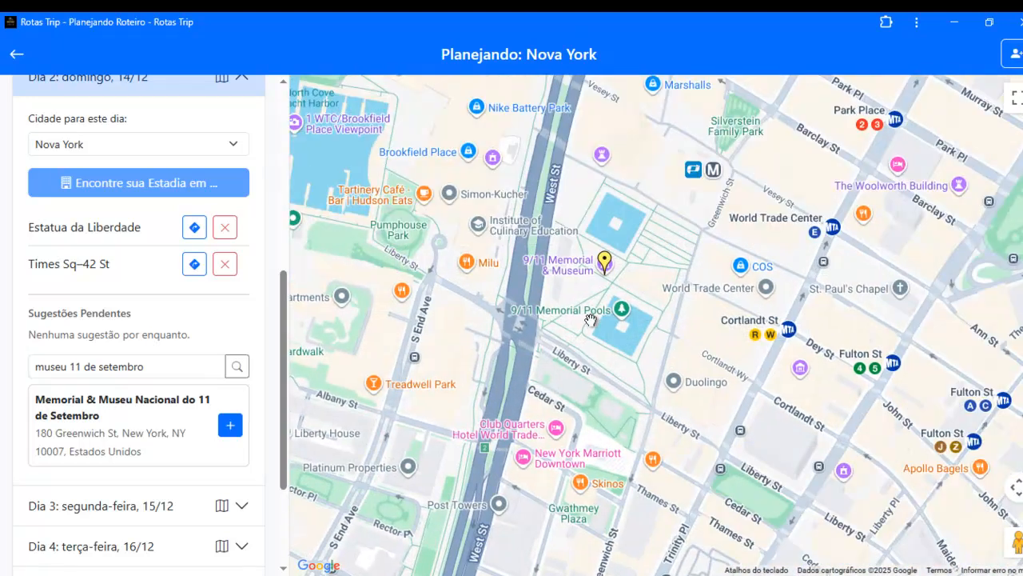
scroll(591, 274, up, 3)
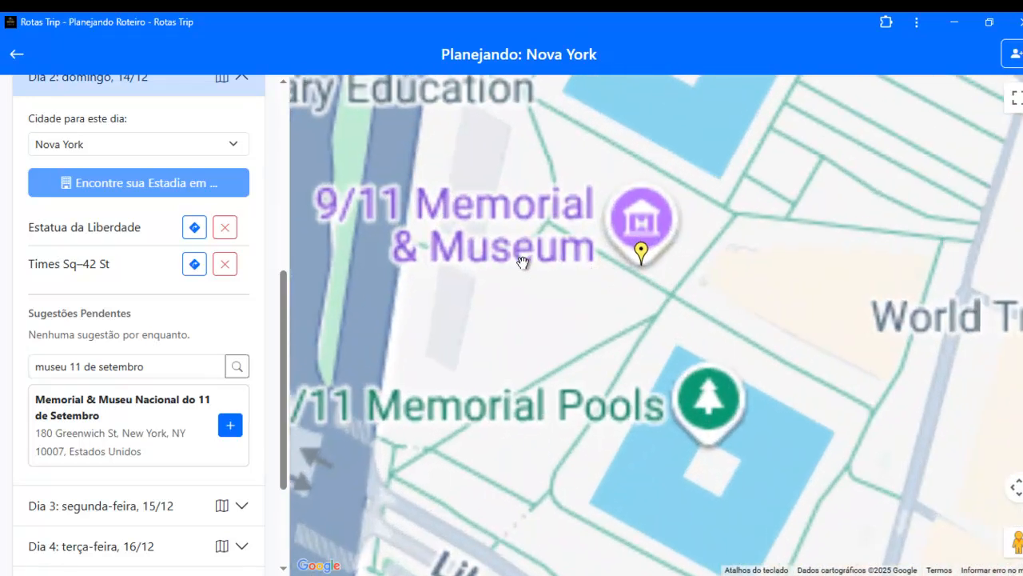
scroll(646, 274, down, 3)
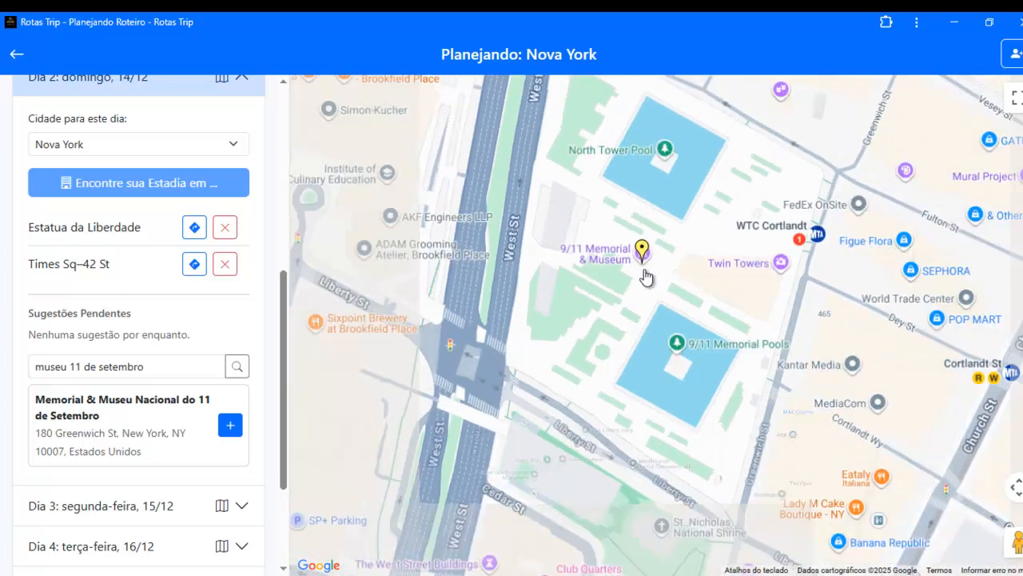
click(230, 425)
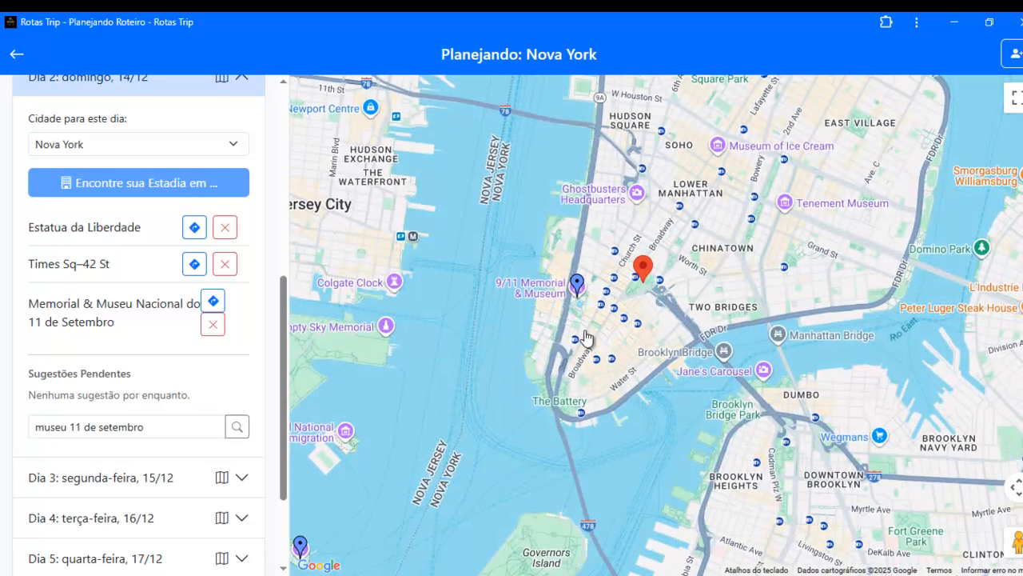
Search for "ponte do broklin" in Dia 2, preview Ponte do Brooklyn on the map and add it to the day
scroll(512, 434, down, 2)
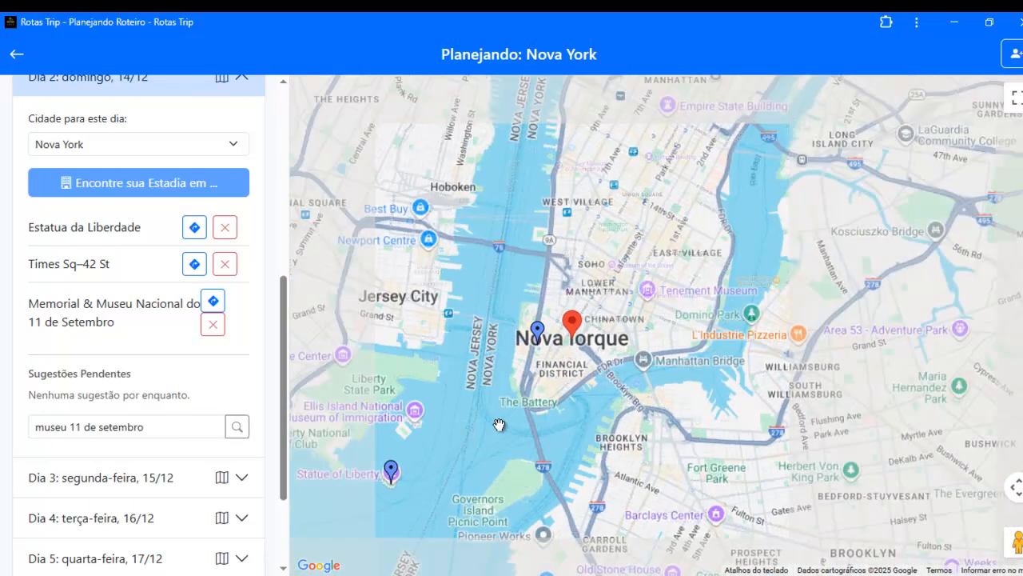
scroll(535, 409, up, 4)
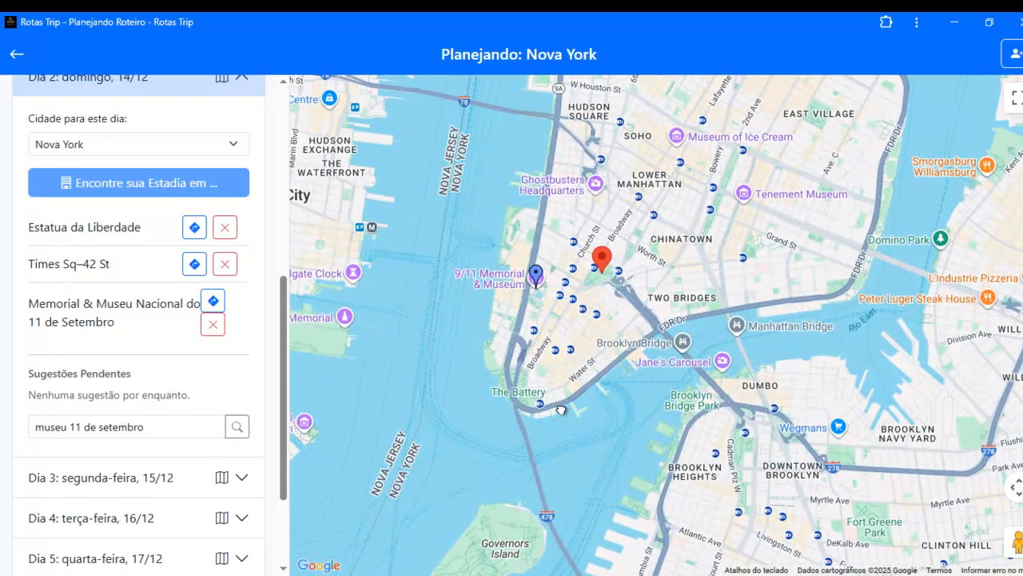
scroll(552, 350, up, 2)
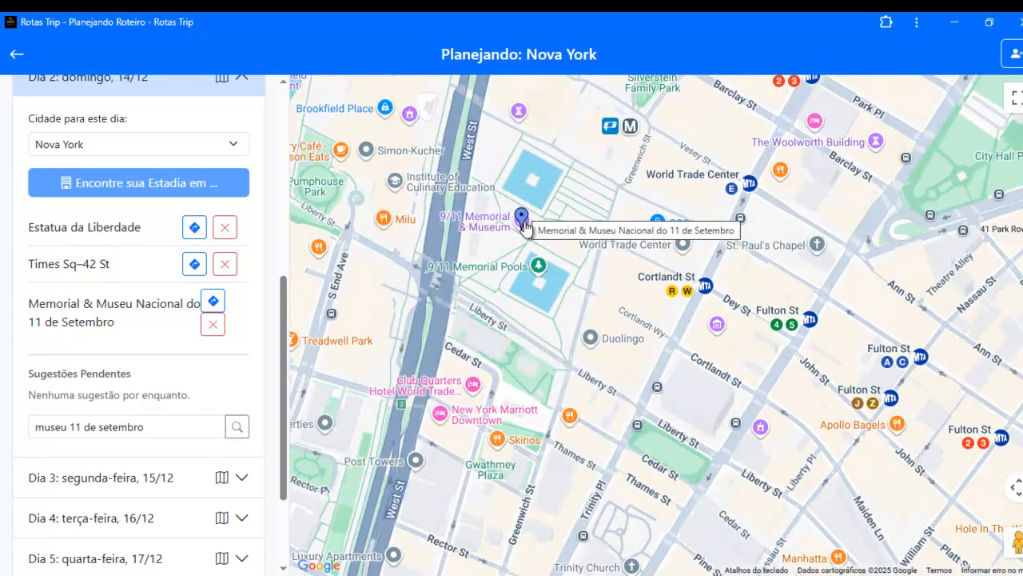
scroll(524, 222, down, 2)
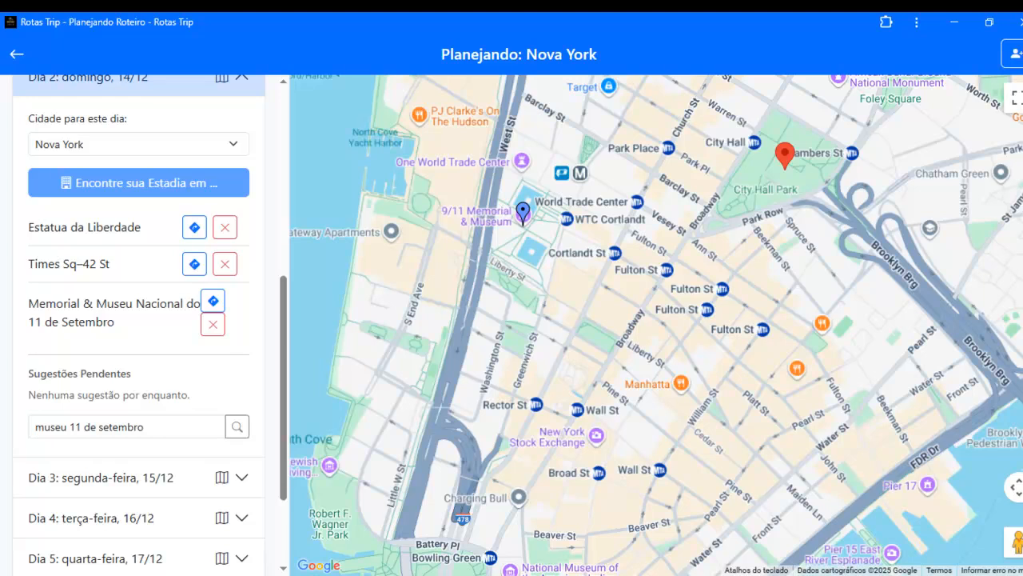
scroll(610, 304, down, 2)
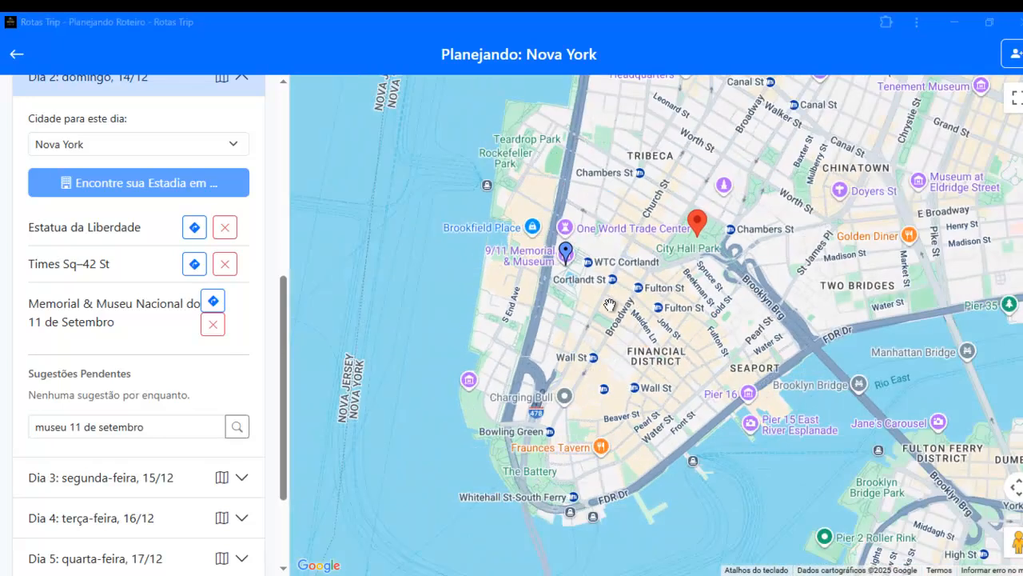
drag(609, 310, 585, 302)
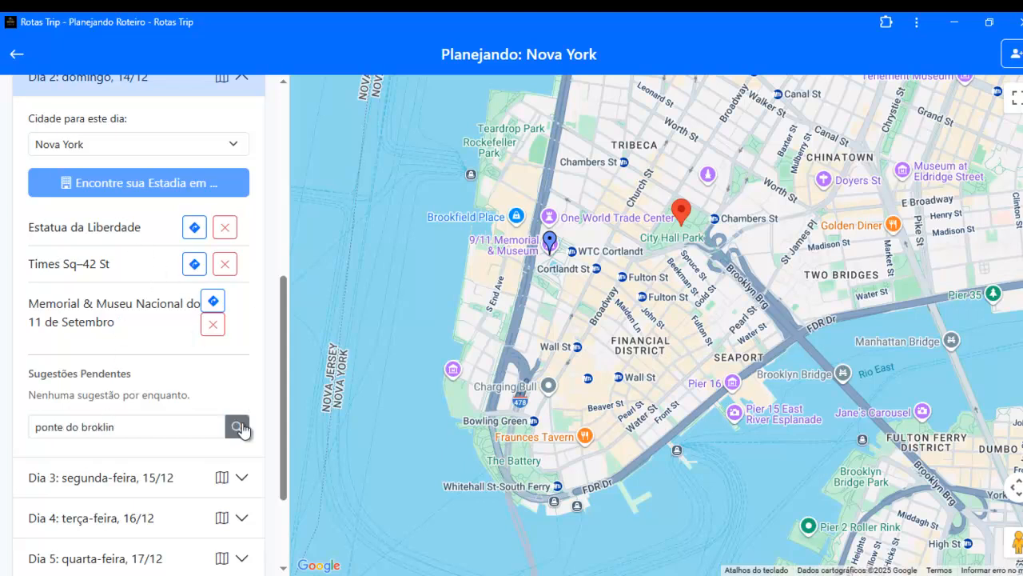
click(239, 428)
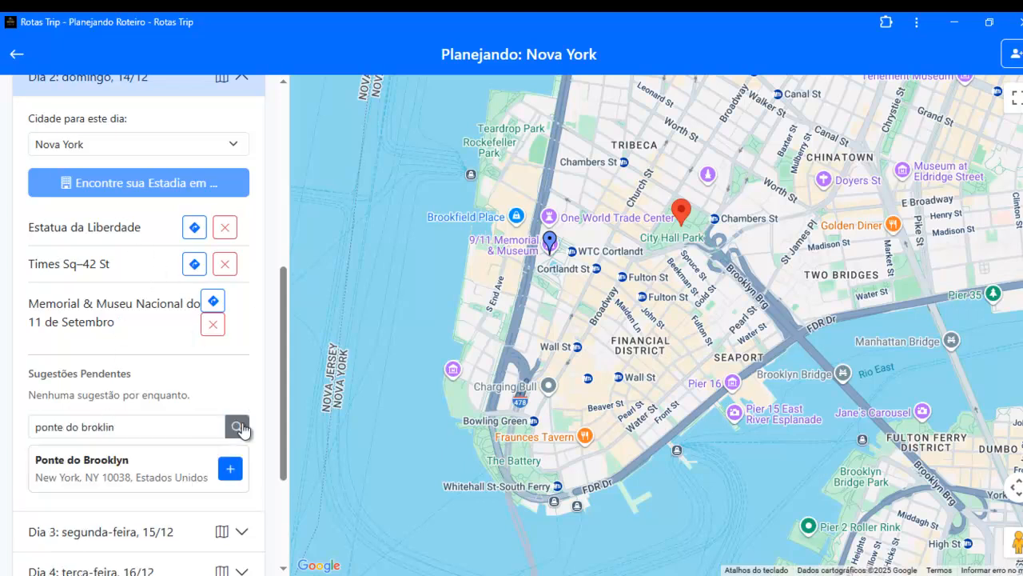
click(129, 476)
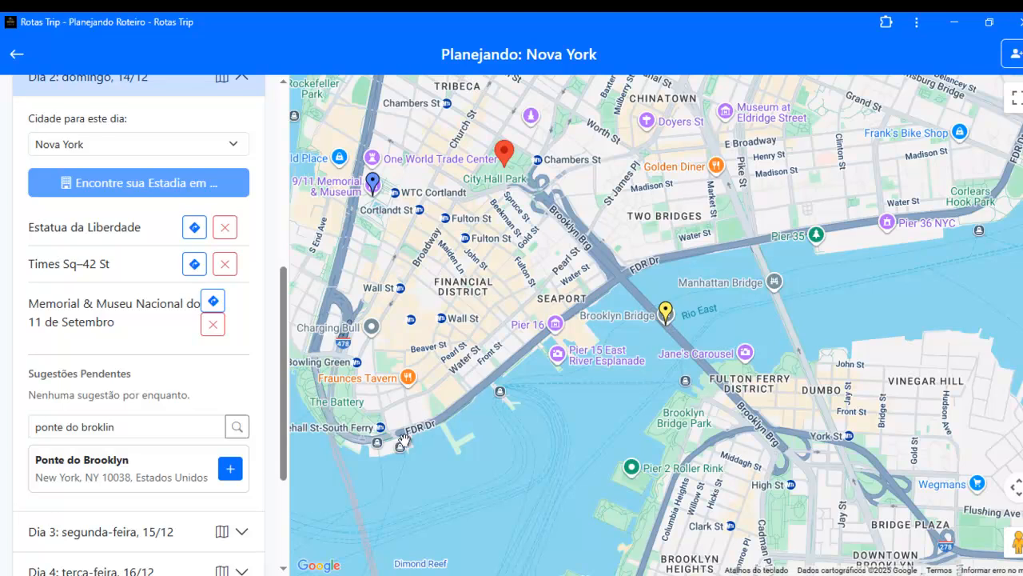
click(230, 470)
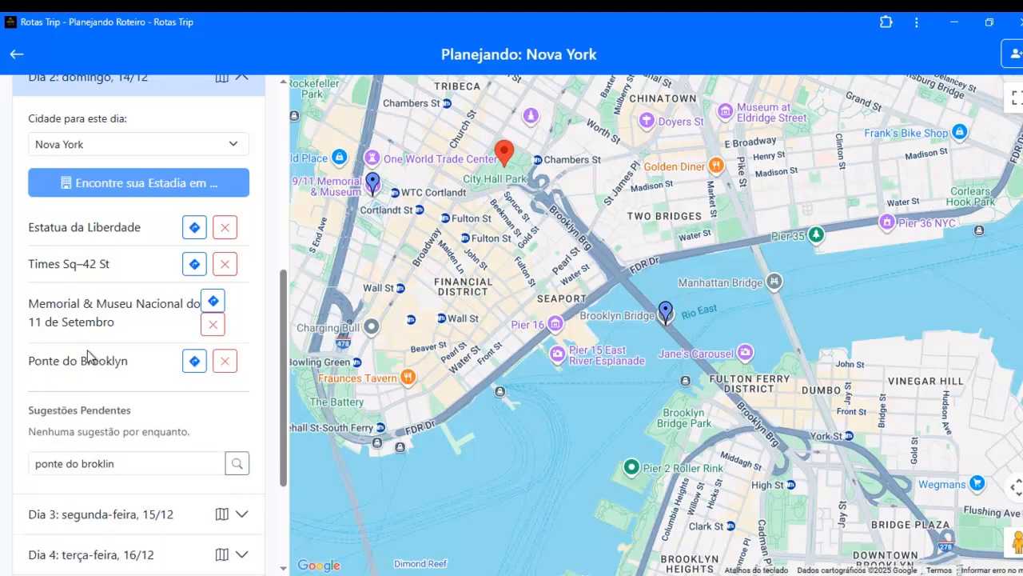
Examine the map positions of the 11 de Setembro museum and Ponte do Brooklyn, and review the Dia 2 places
scroll(663, 320, down, 1)
scroll(664, 317, up, 2)
scroll(540, 320, down, 1)
drag(429, 297, 581, 332)
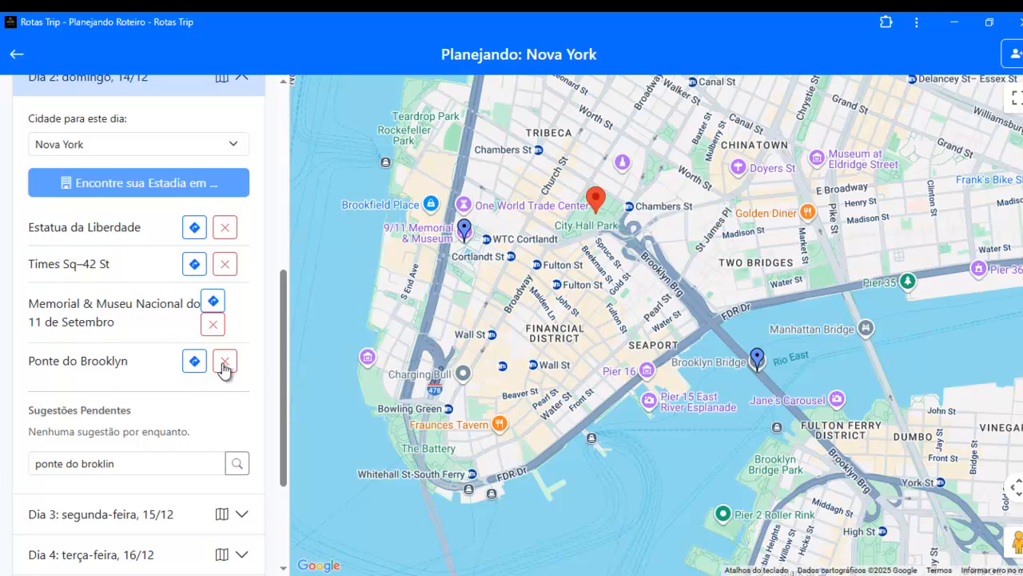
scroll(767, 357, up, 3)
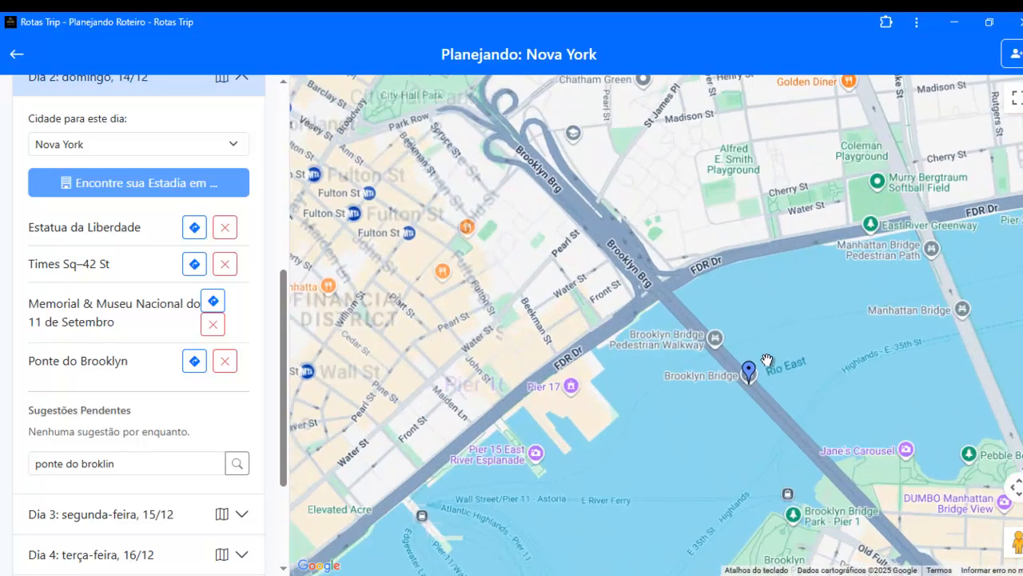
scroll(704, 394, down, 2)
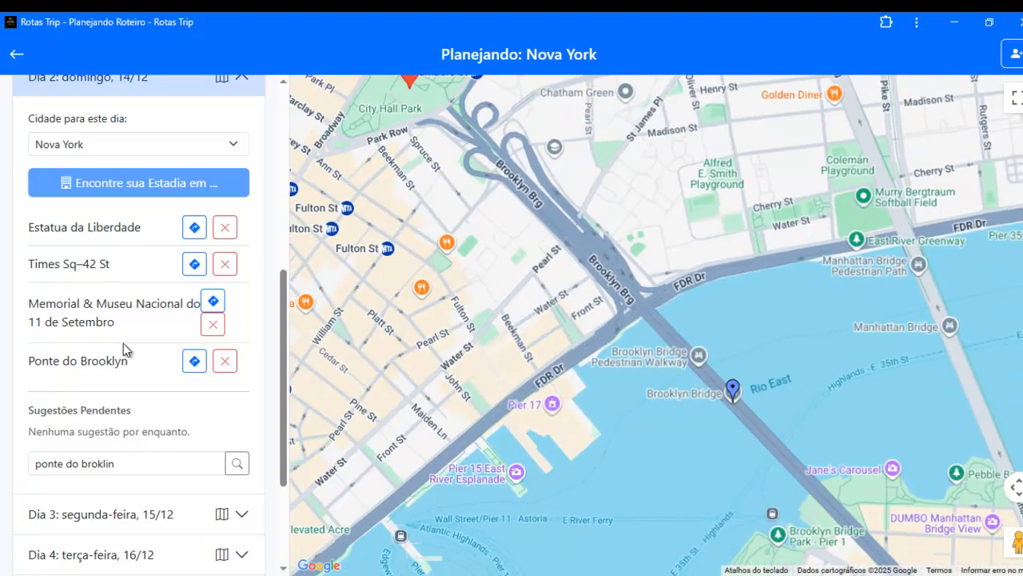
scroll(109, 241, up, 2)
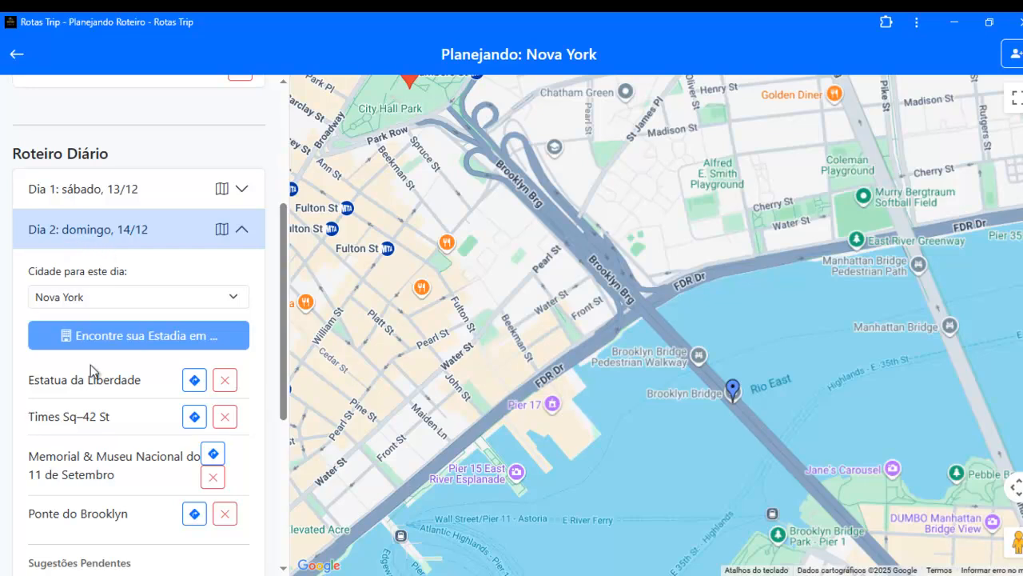
scroll(90, 364, down, 1)
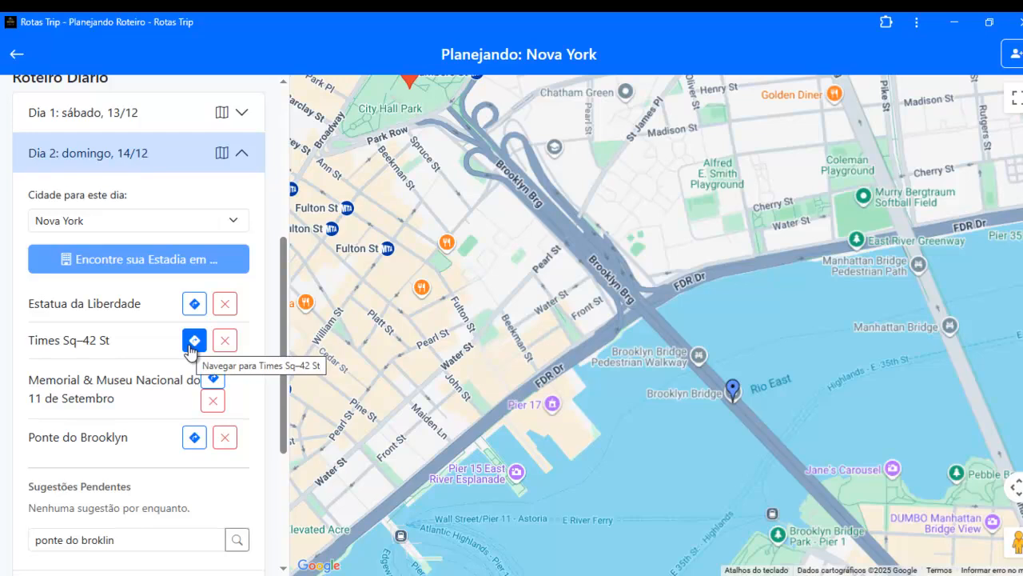
Review the places listed under Dia 1, and return to the list of places for Dia 2
click(240, 113)
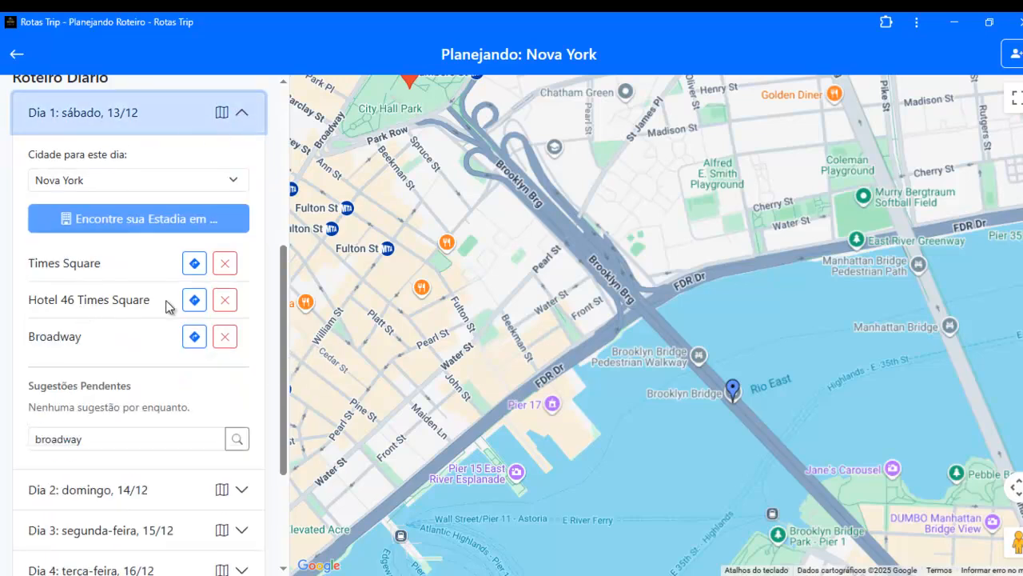
click(241, 114)
click(111, 298)
scroll(115, 336, down, 2)
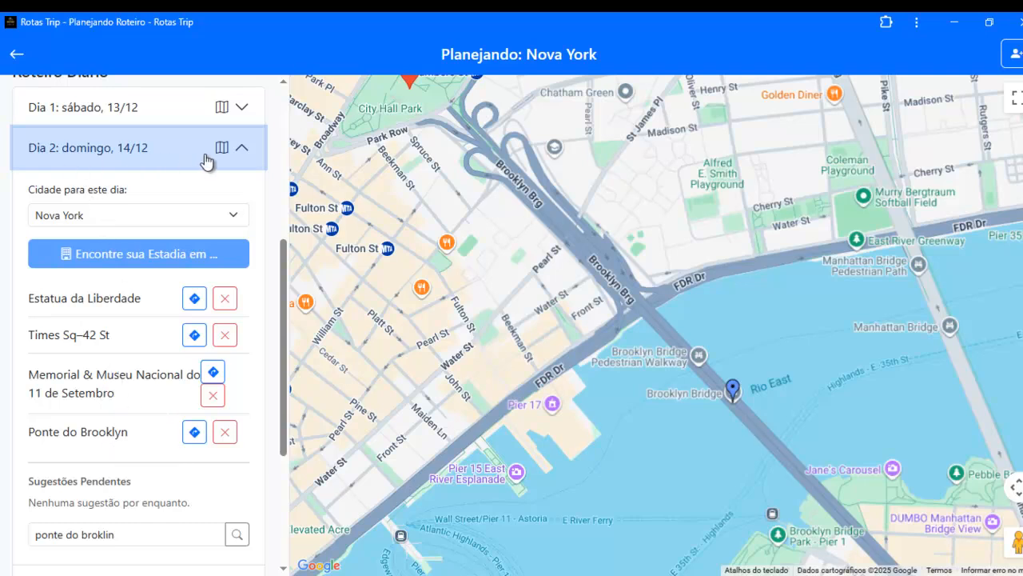
click(242, 149)
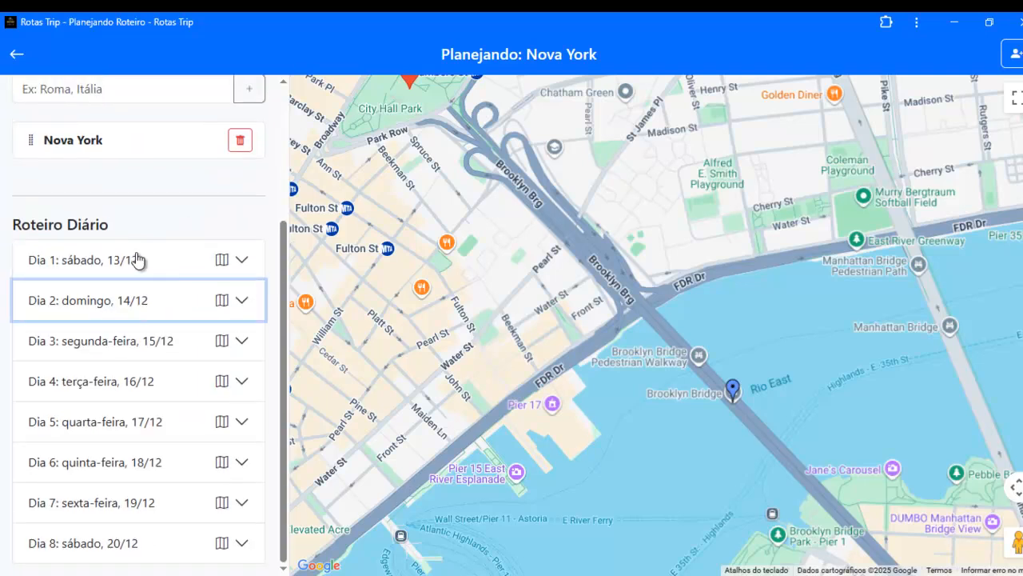
click(241, 302)
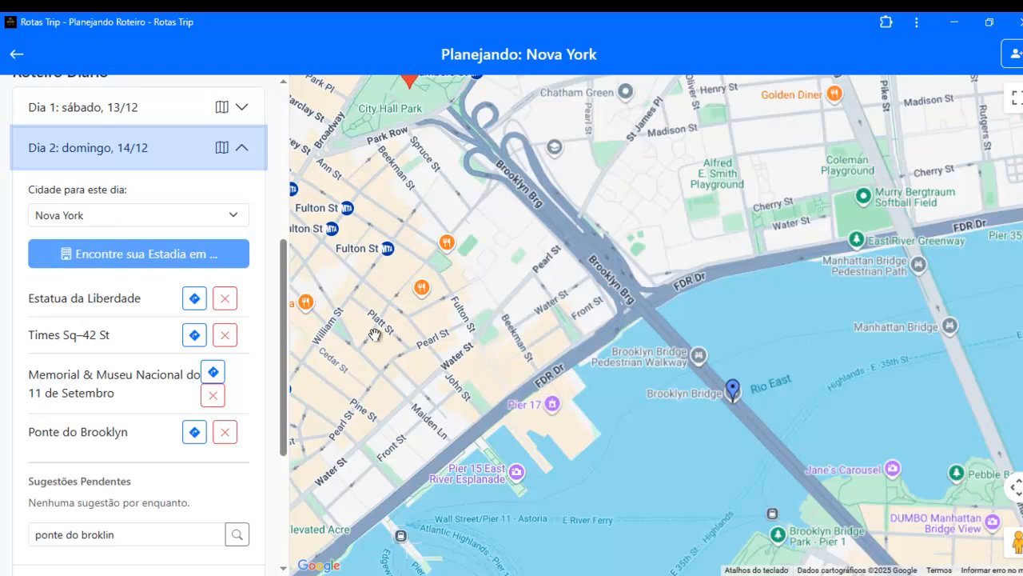
Compare the Lower Manhattan and Midtown itinerary markers on the map, and examine the Central Park area north of Times Square
scroll(374, 334, down, 2)
drag(374, 334, 598, 334)
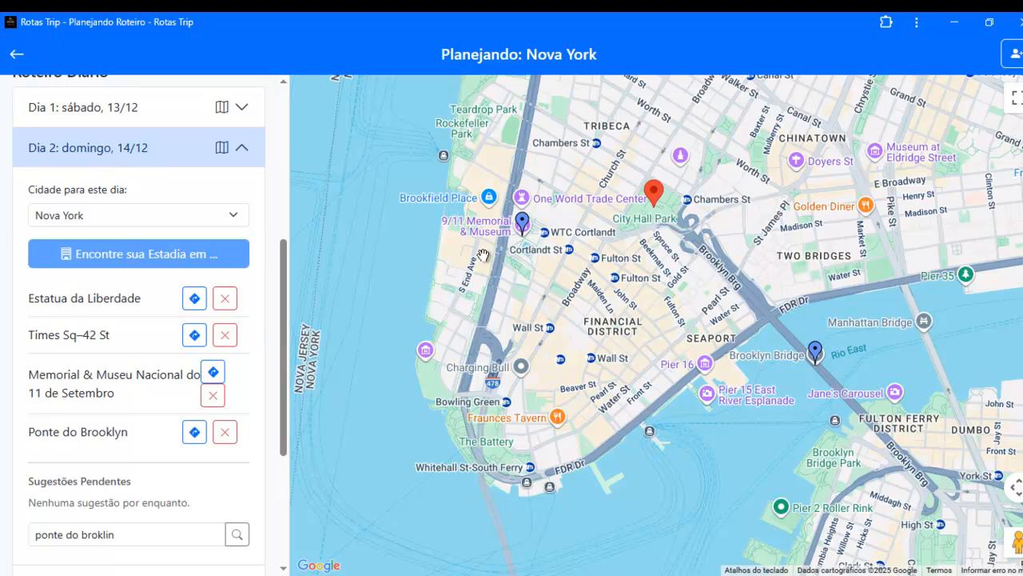
scroll(581, 296, down, 1)
drag(581, 297, 543, 351)
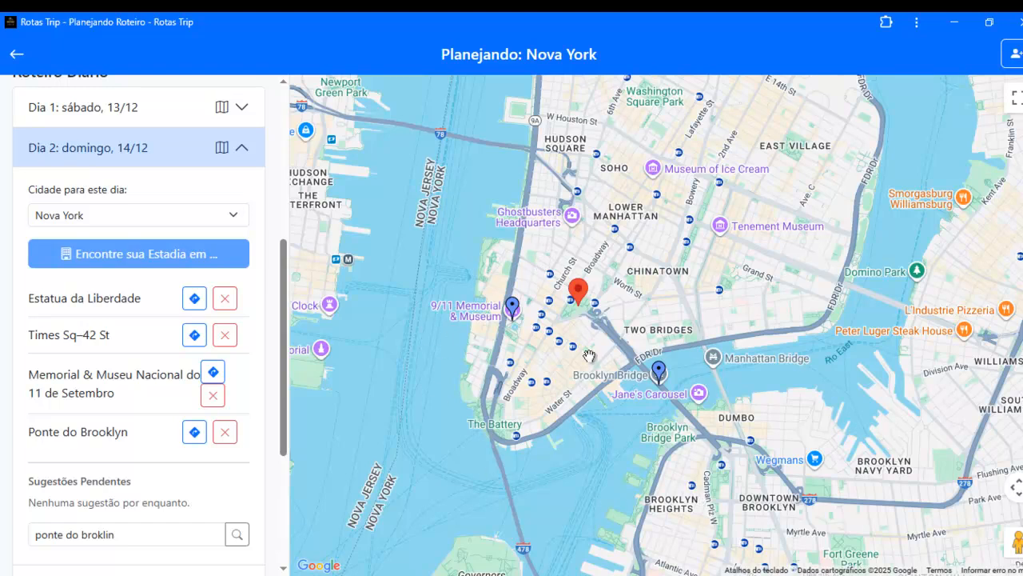
scroll(589, 355, up, 1)
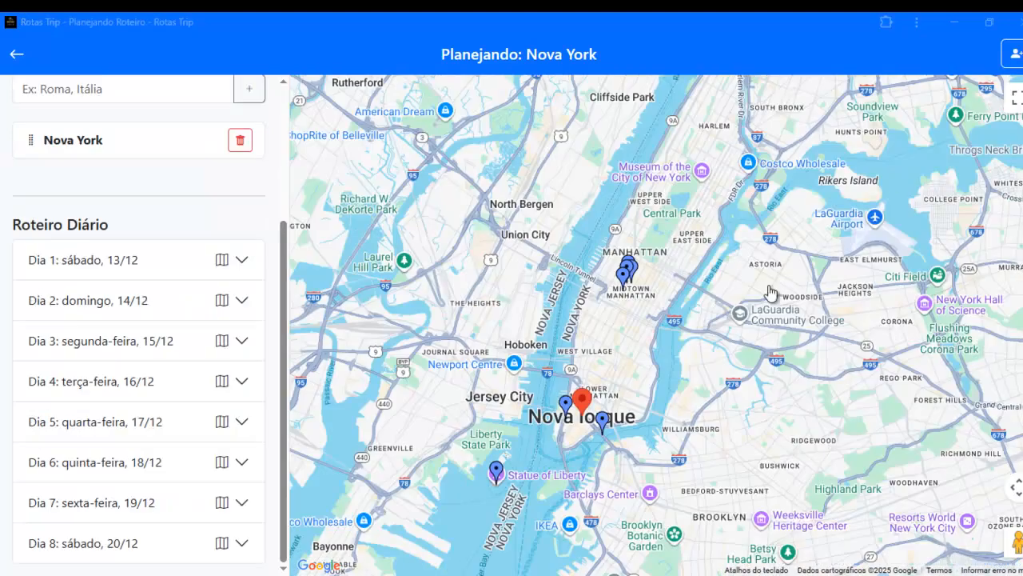
scroll(657, 303, up, 3)
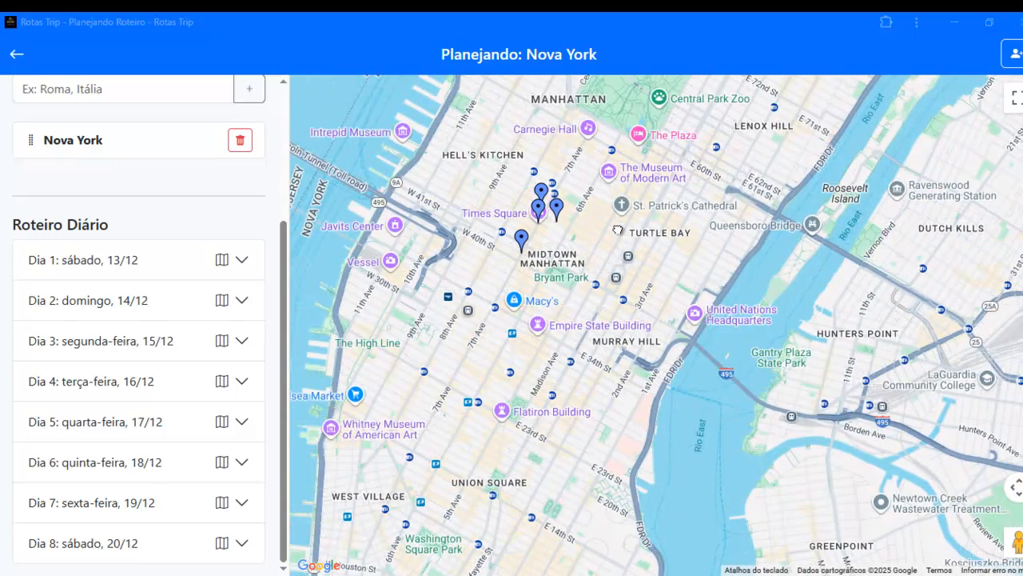
drag(617, 230, 601, 375)
drag(621, 237, 616, 336)
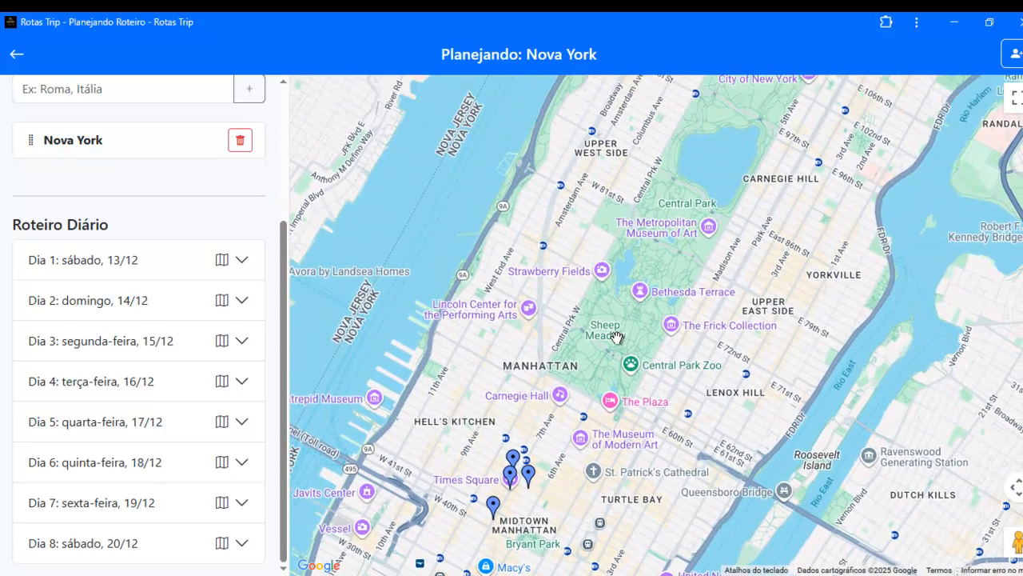
Open Dia 3 (segunda-feira, 15/12) in the daily itinerary and choose Nova York as the city for that day
click(243, 342)
scroll(120, 340, down, 1)
click(116, 339)
click(92, 377)
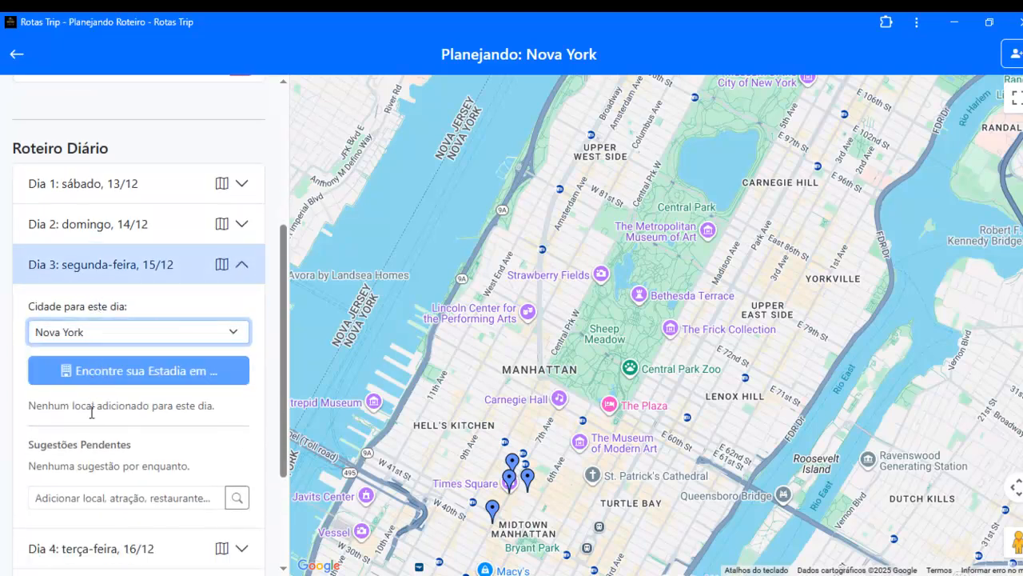
scroll(92, 411, down, 1)
click(83, 262)
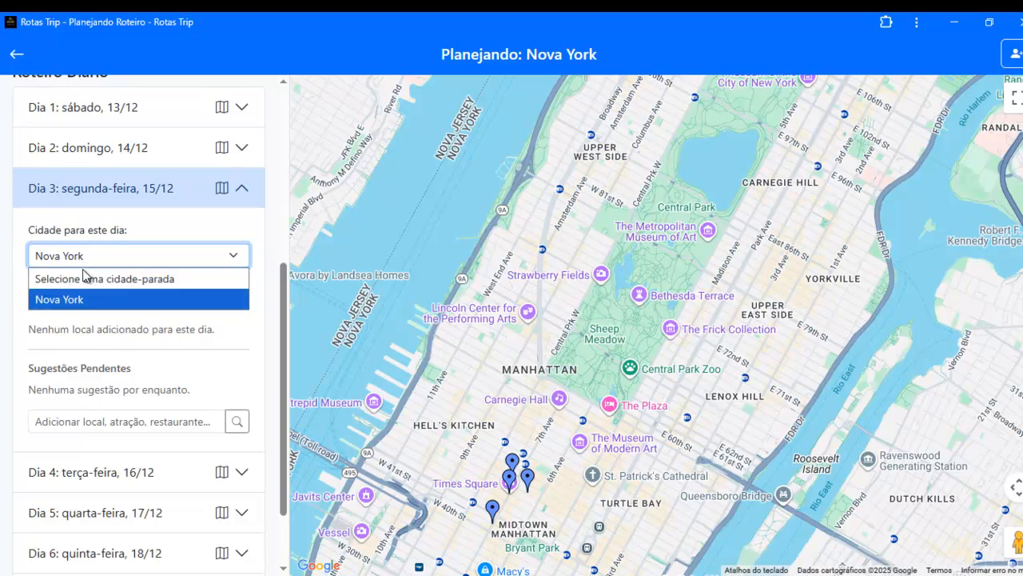
click(64, 300)
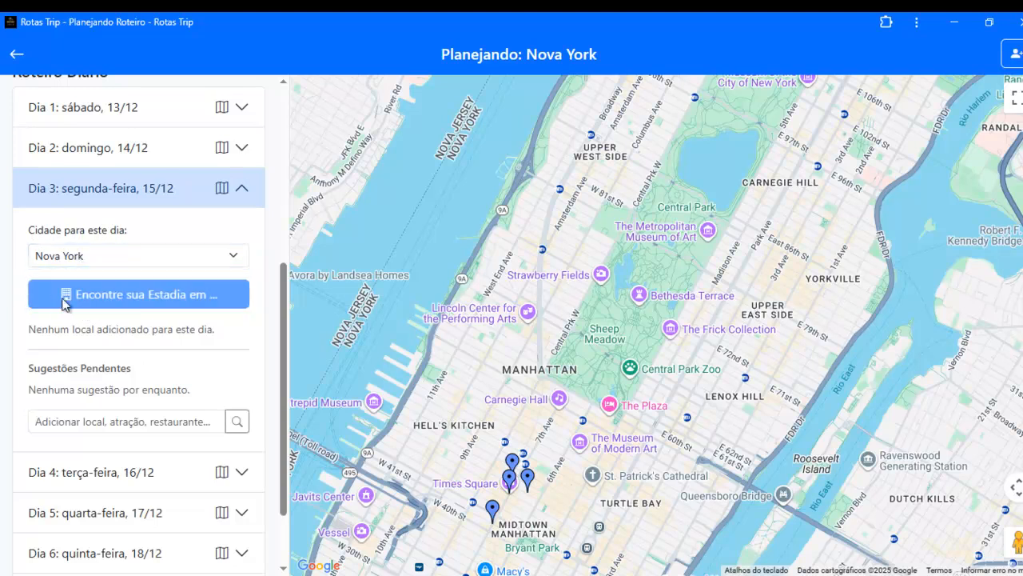
Search for "central park" in Dia 3, preview Central Park on the map and add it to the day
click(75, 416)
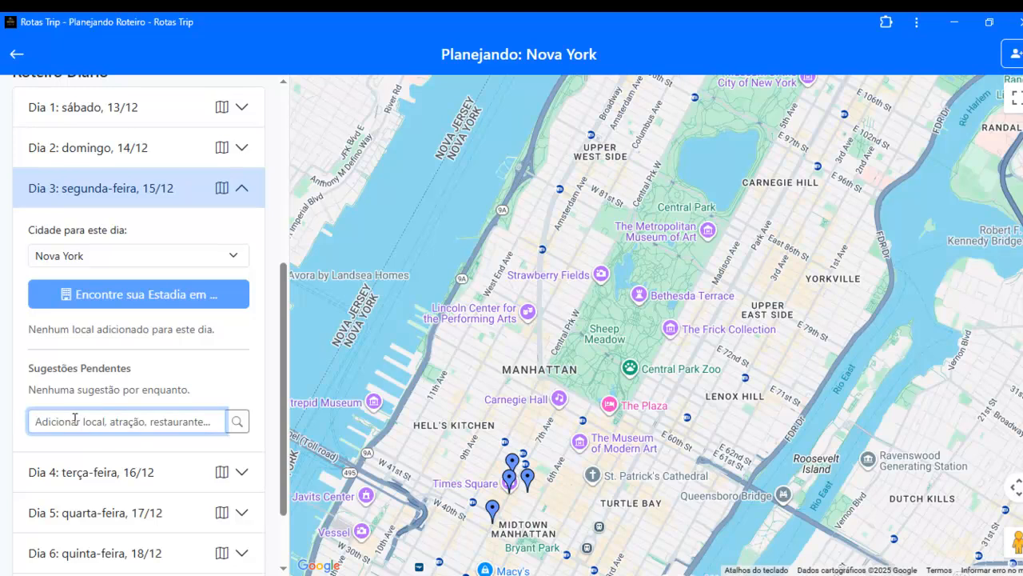
text(centr)
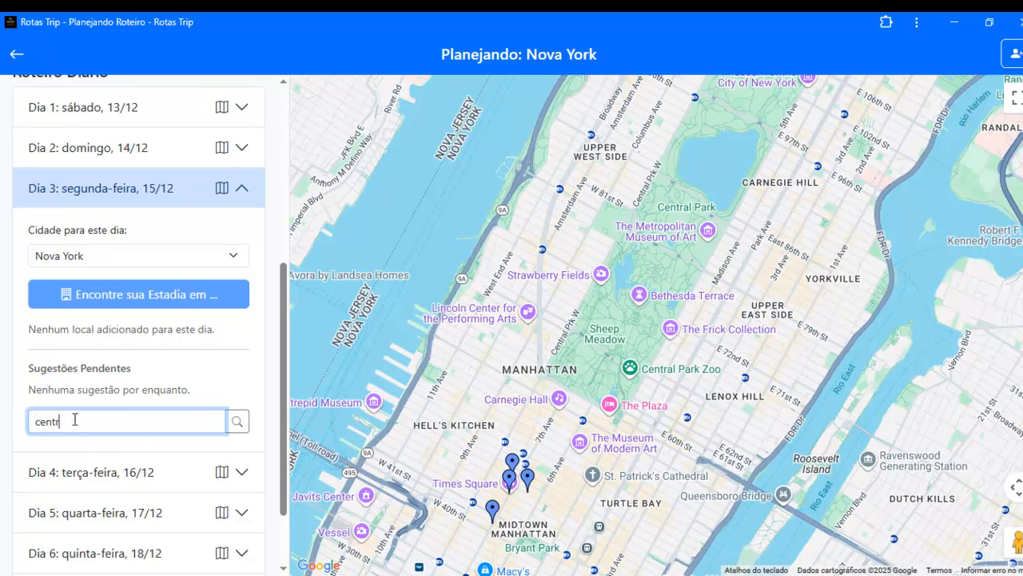
click(237, 421)
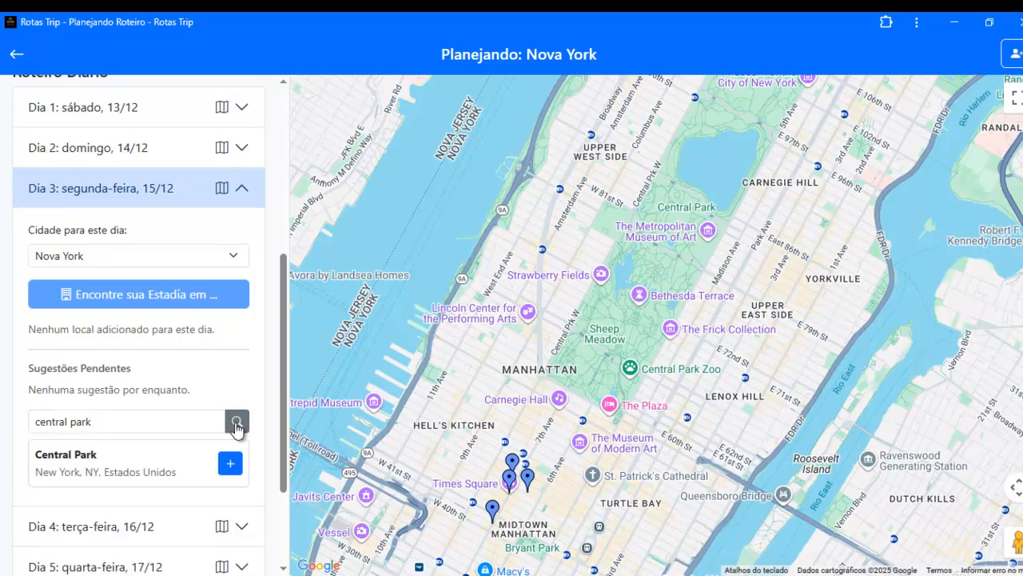
click(137, 467)
scroll(700, 359, down, 1)
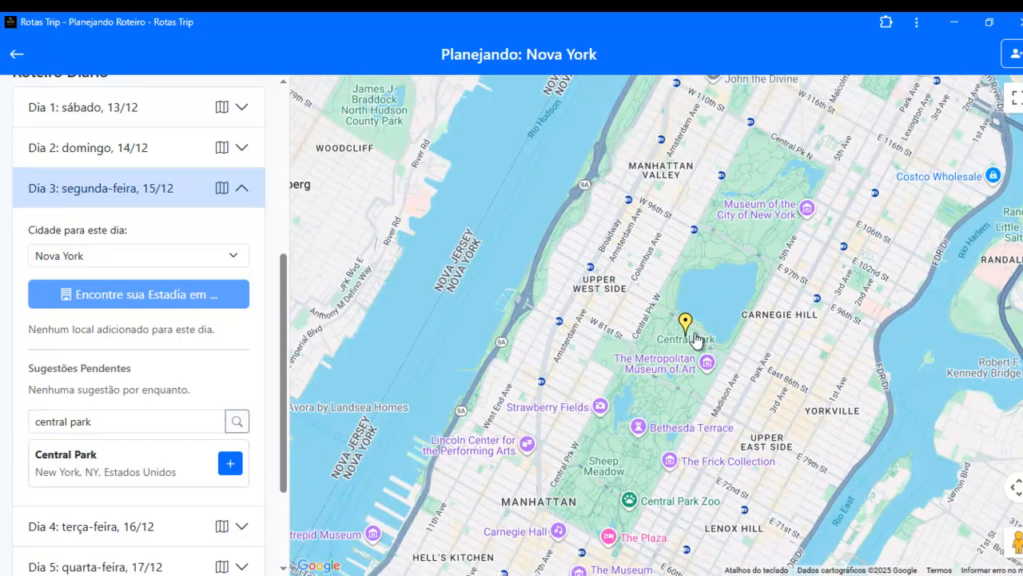
click(230, 465)
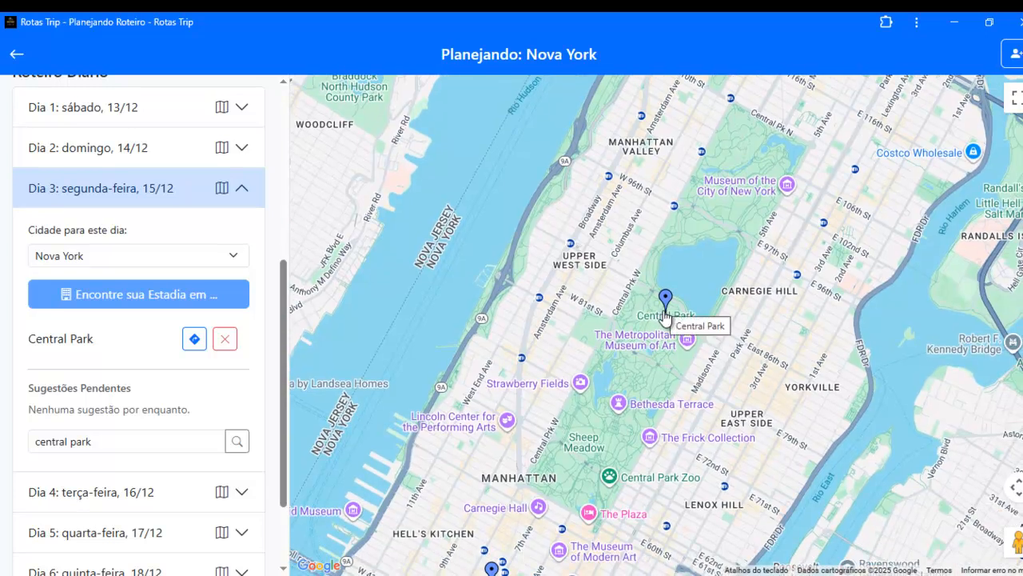
scroll(665, 307, down, 2)
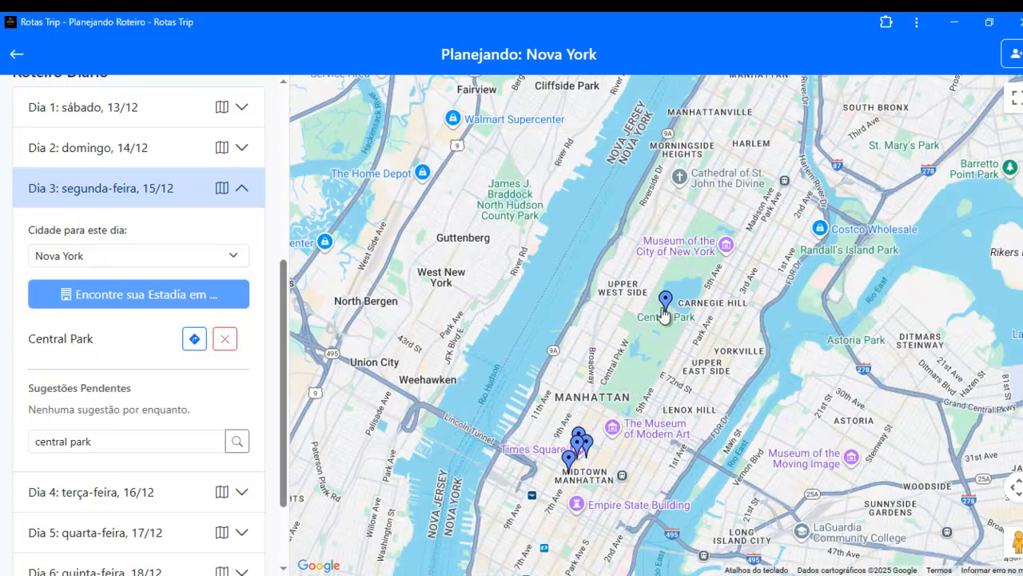
scroll(664, 327, up, 2)
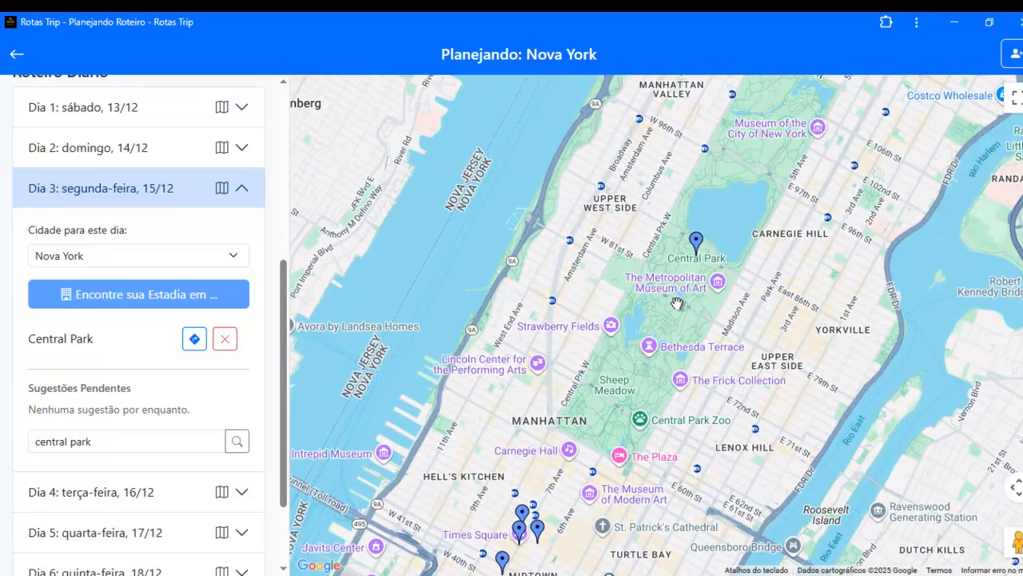
drag(676, 303, 653, 303)
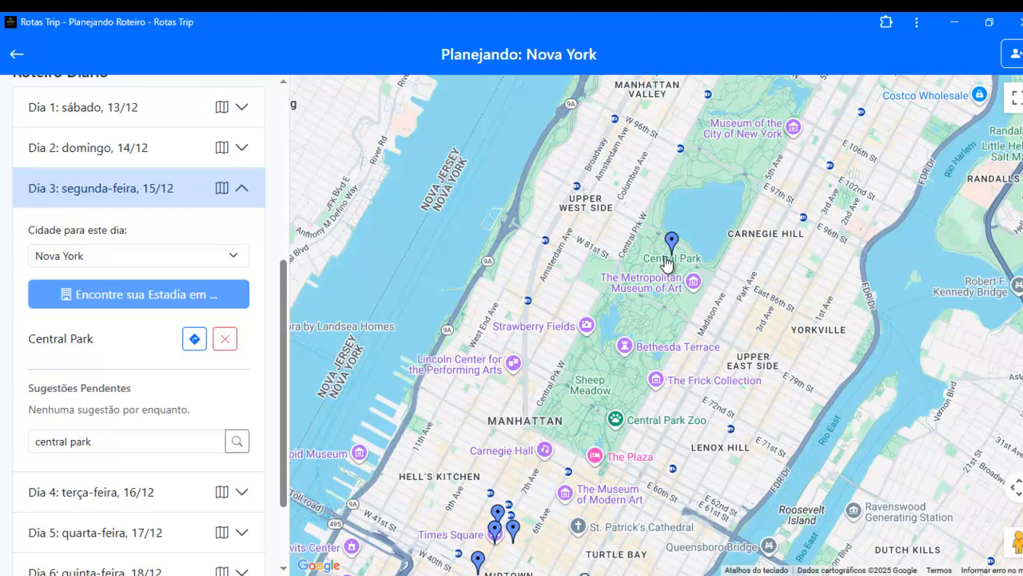
Search for "museu" in Dia 3 and preview Metropolitan Museum of Art, The Museum of Modern Art and Museu Solomon R. Guggenheim on the map
triple_click(29, 440)
text(museu)
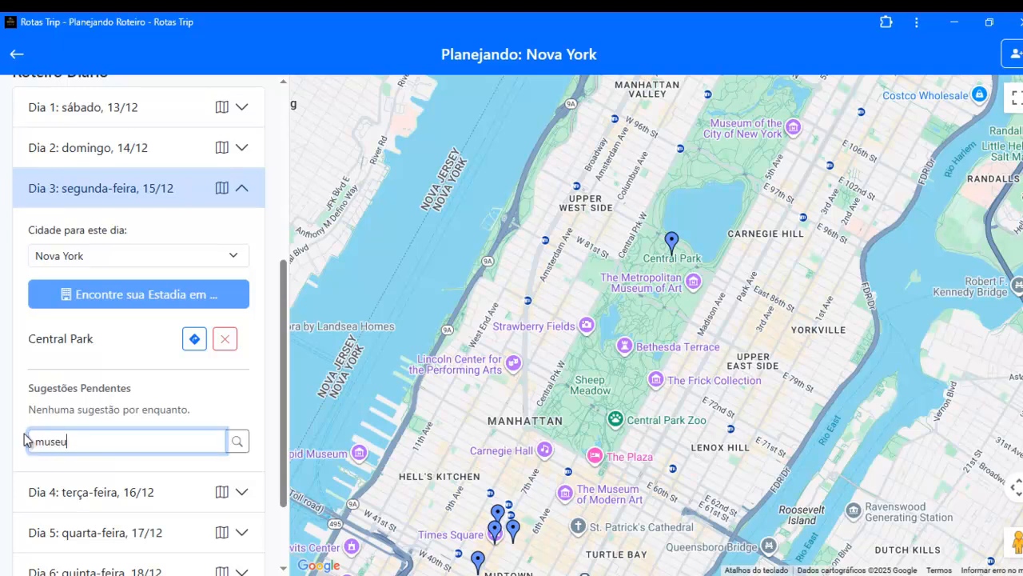
click(239, 447)
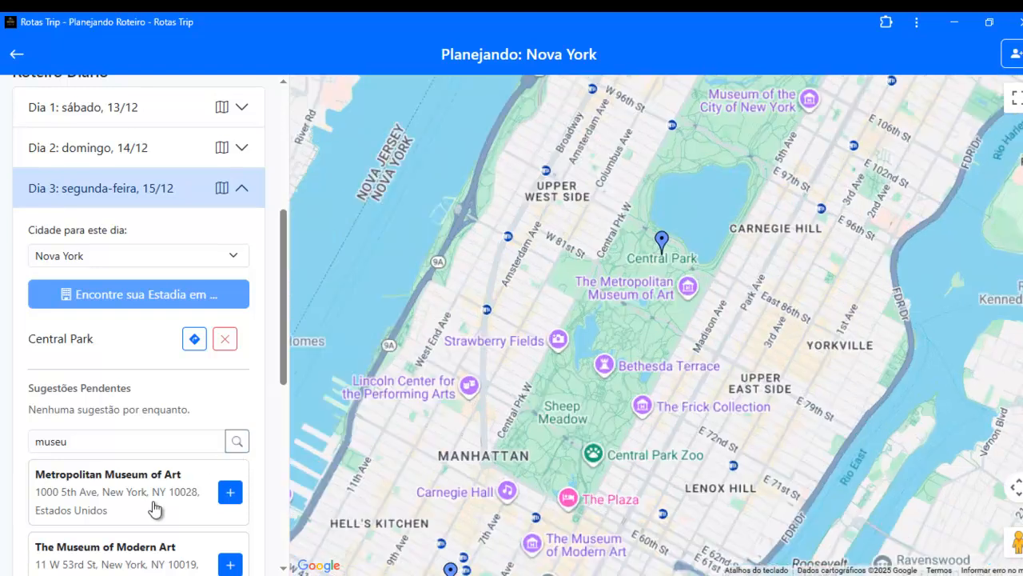
click(154, 508)
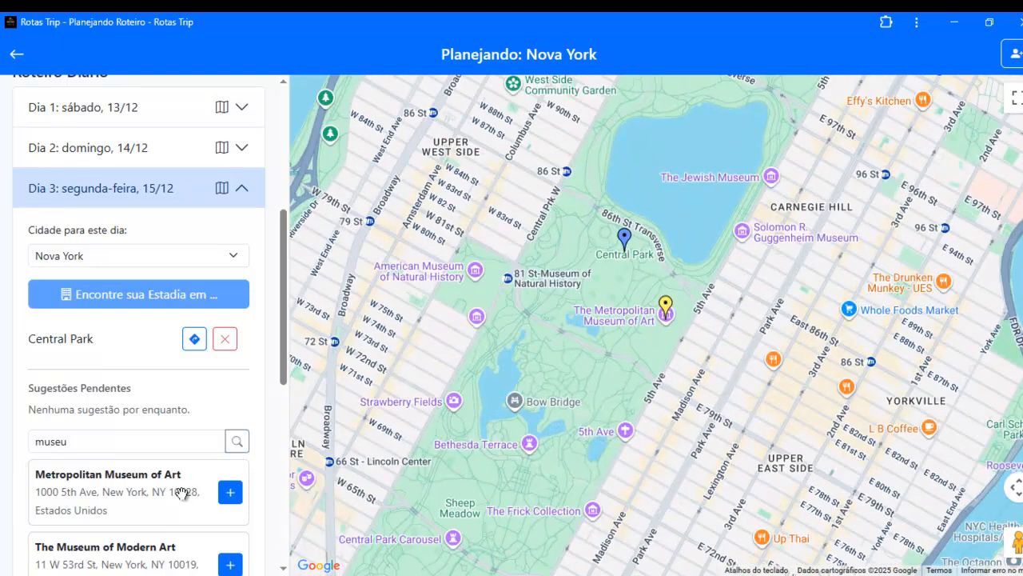
scroll(643, 327, up, 1)
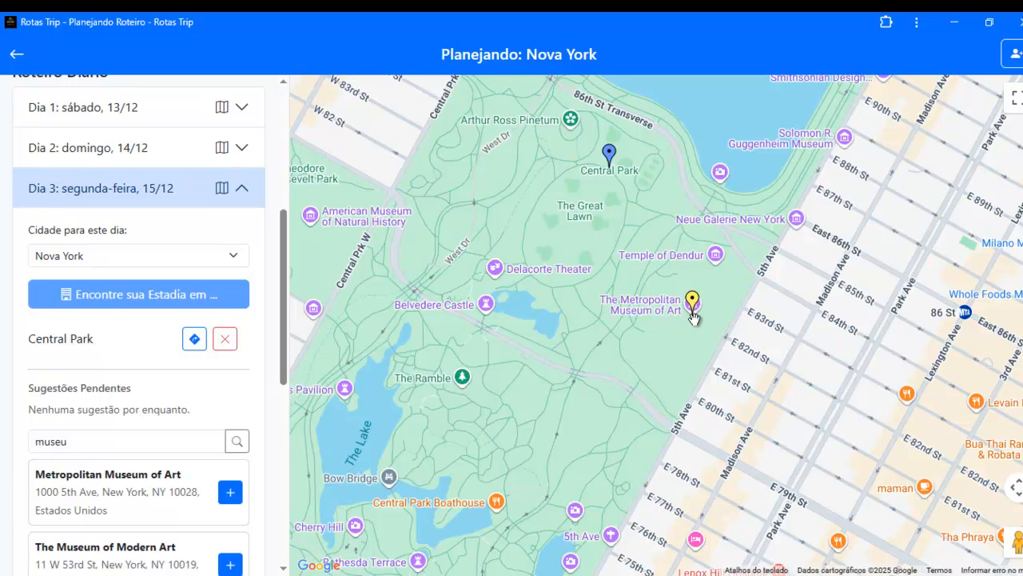
click(127, 550)
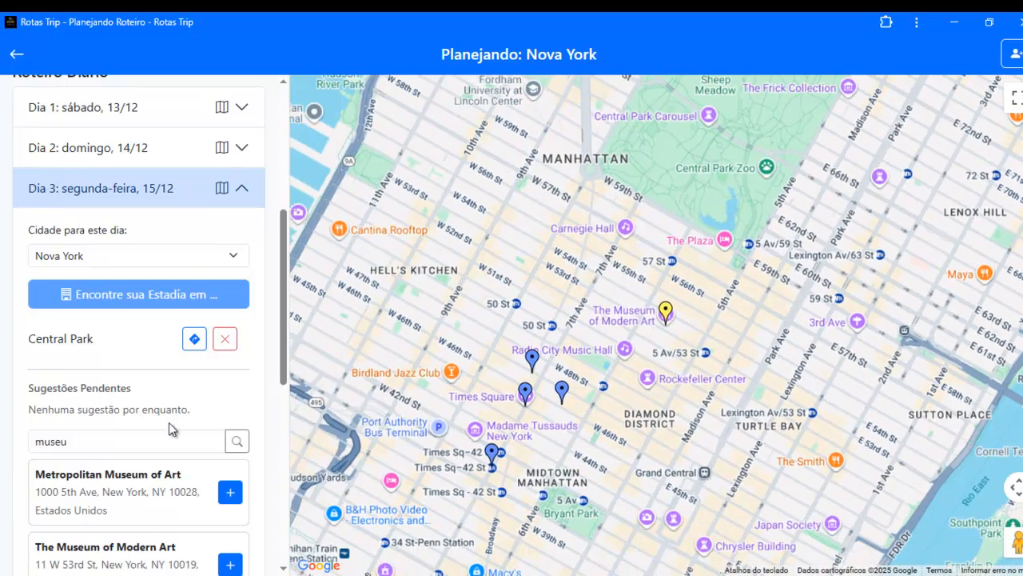
scroll(169, 424, down, 2)
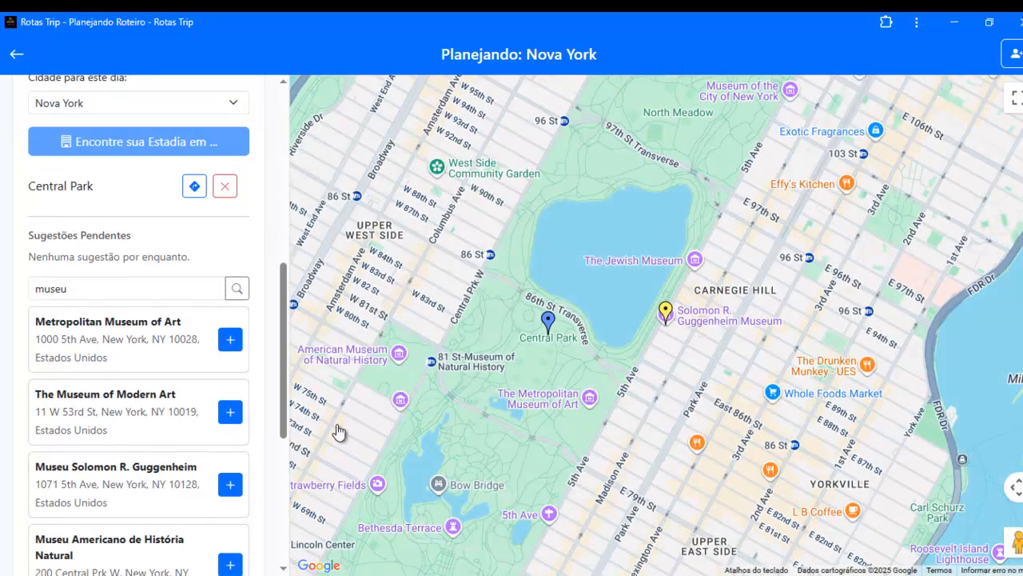
Preview Museu Americano de História Natural on the map, compare its location with Central Park and add it to Dia 3
scroll(160, 413, down, 1)
click(142, 498)
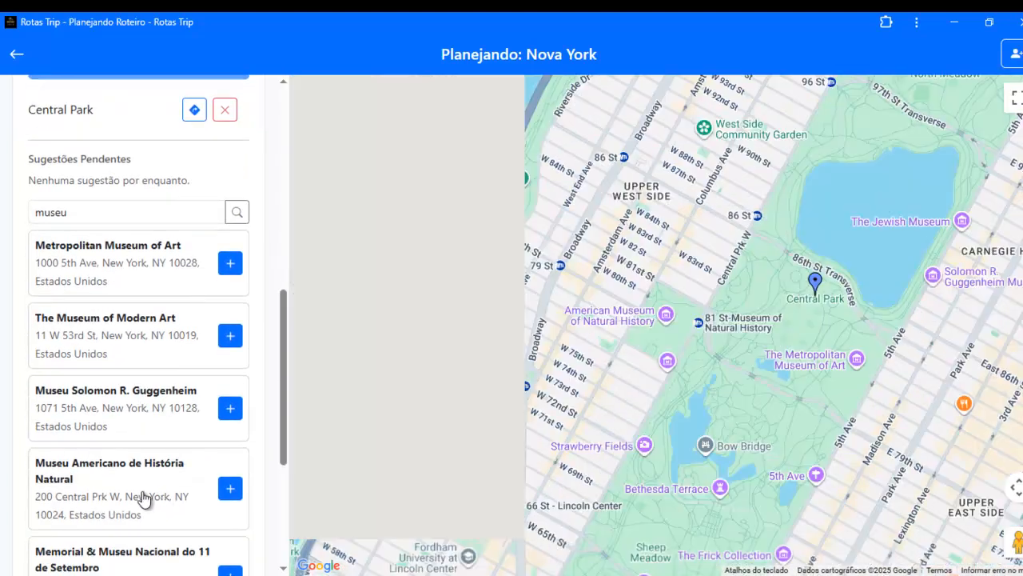
drag(705, 345, 566, 292)
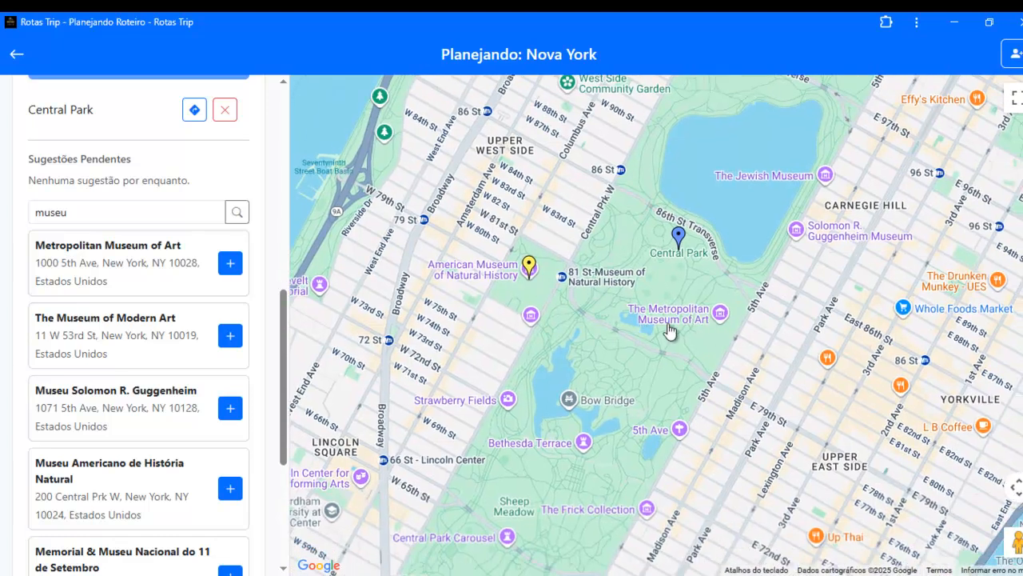
scroll(128, 505, down, 1)
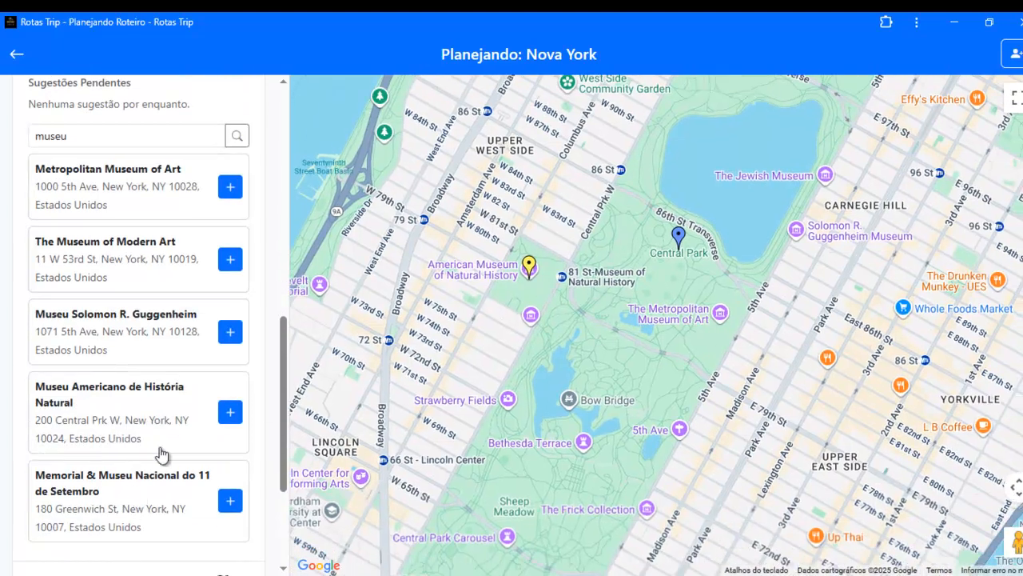
click(144, 420)
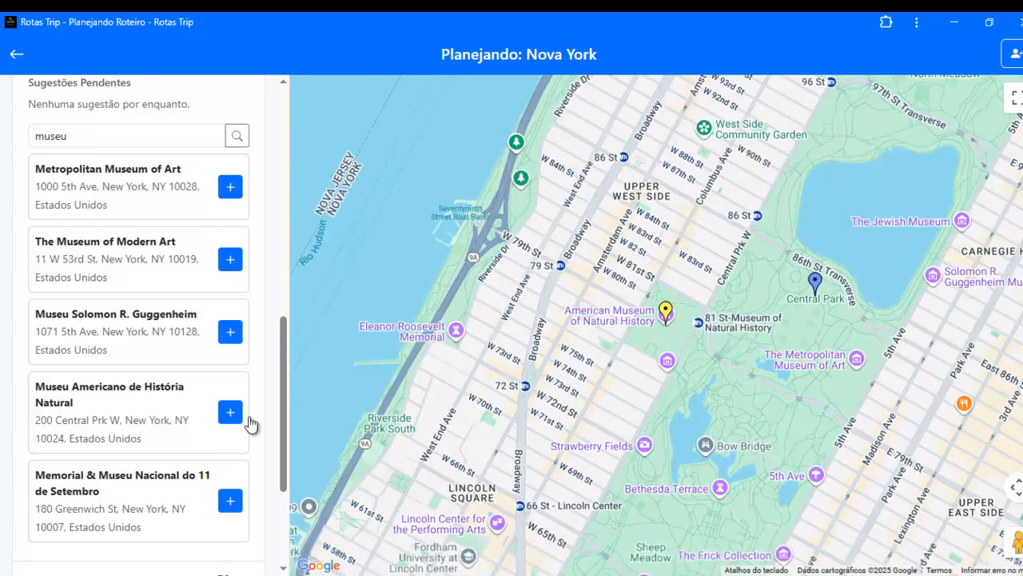
click(230, 415)
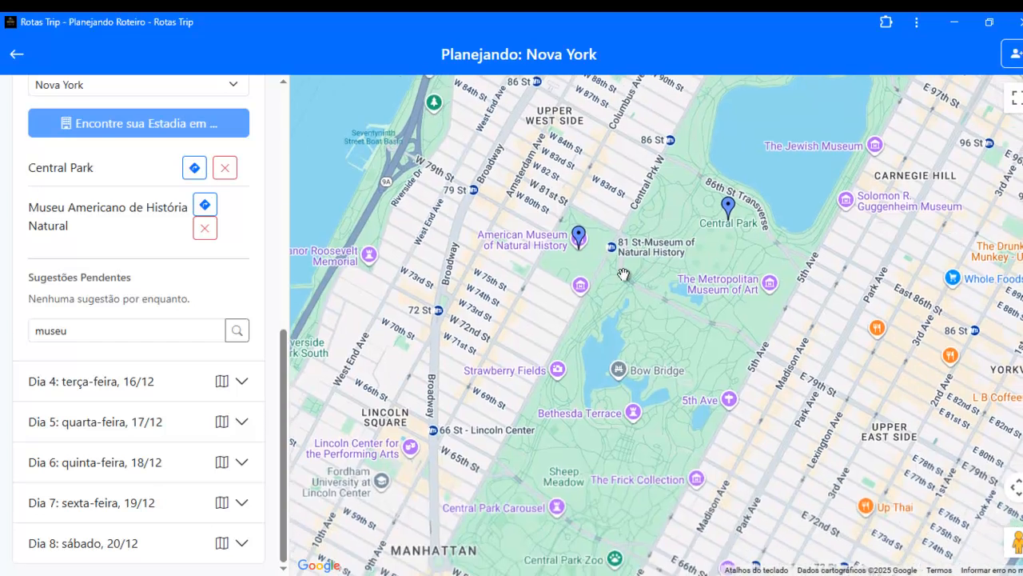
drag(656, 318, 622, 287)
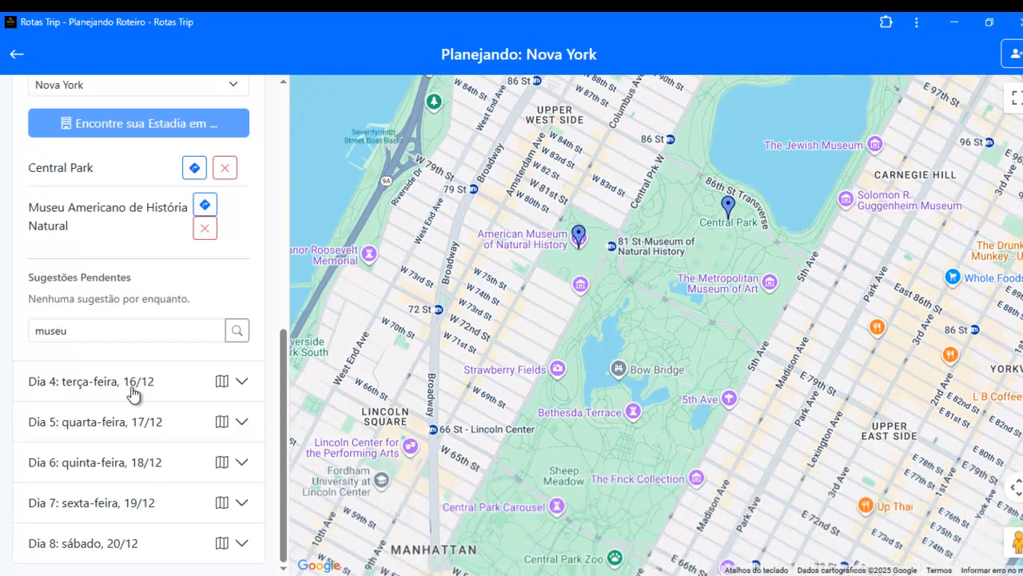
Repeat the "museu" search in Dia 3, preview Metropolitan Museum of Art on the map and add it to the day
scroll(97, 294, up, 1)
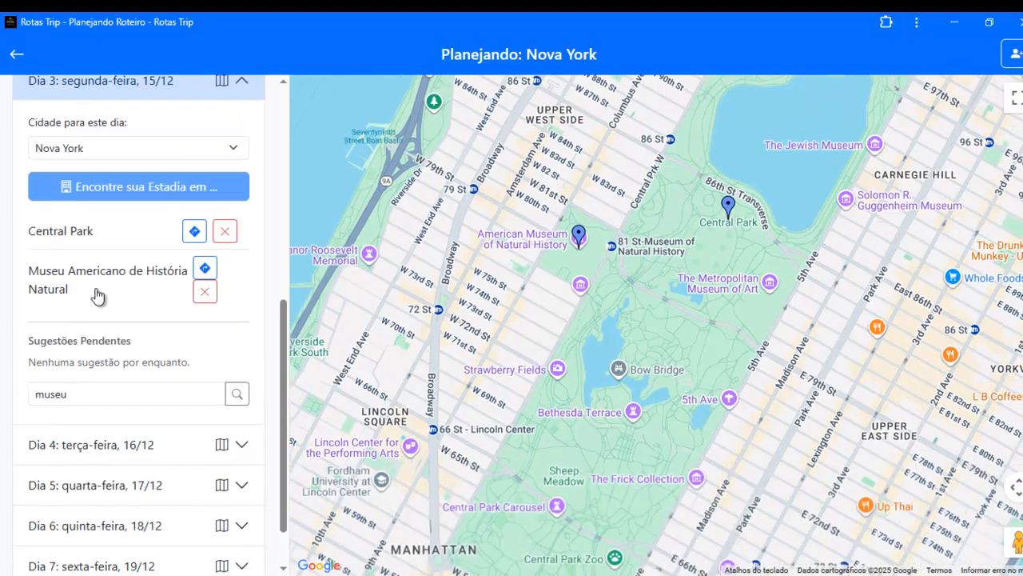
click(102, 405)
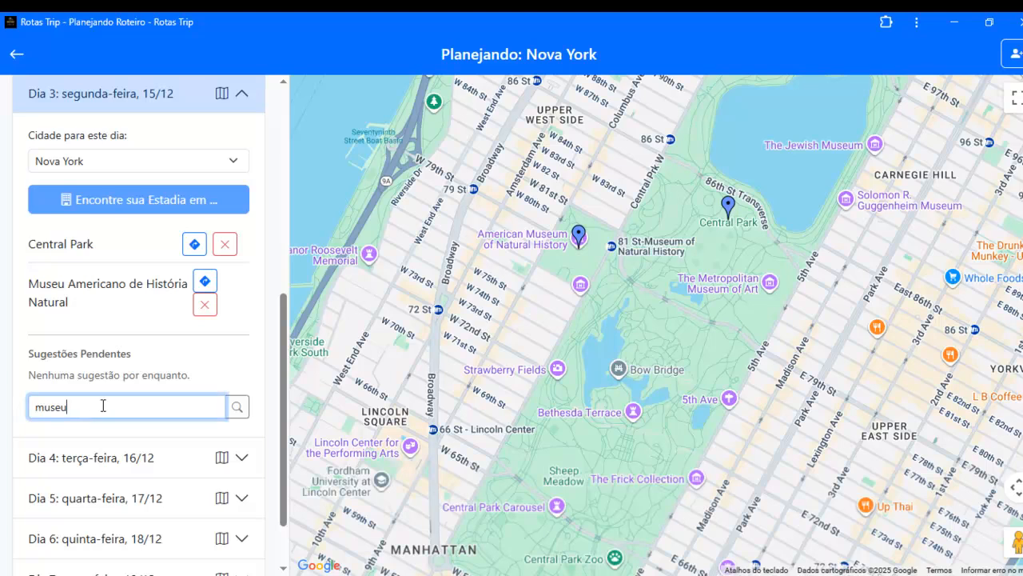
click(234, 411)
click(132, 474)
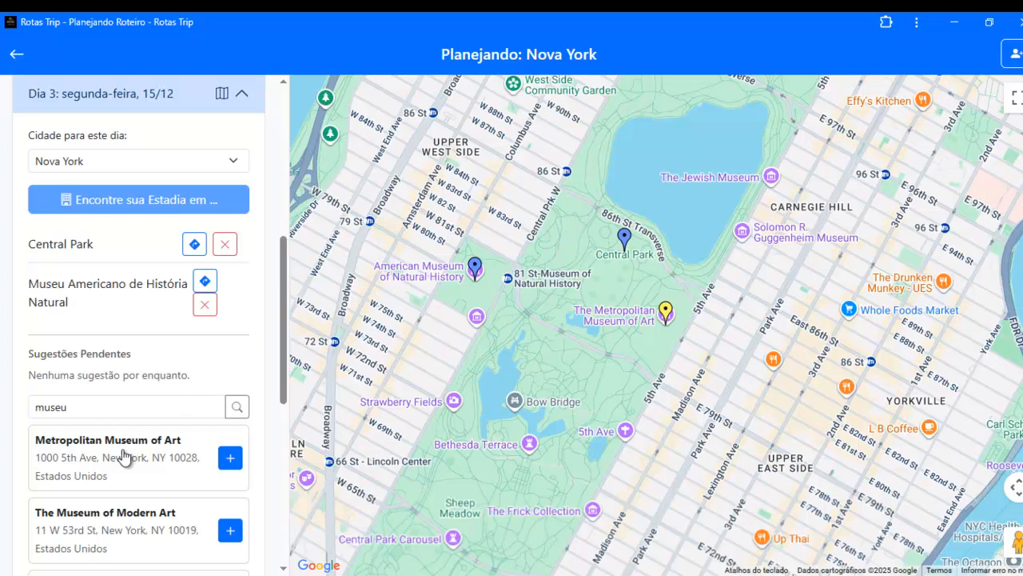
click(229, 459)
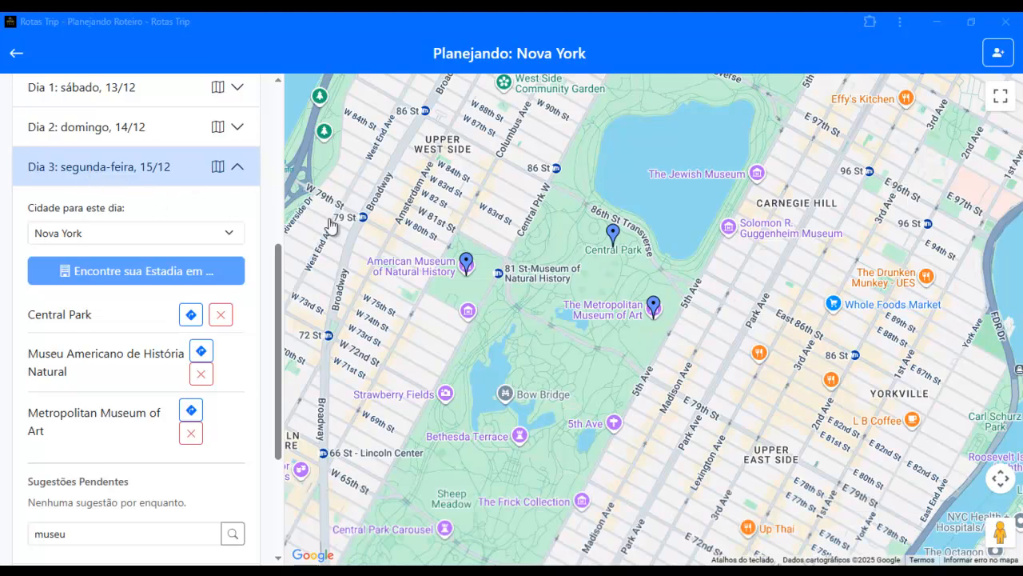
Collapse Dia 3, open Dia 4 (terça-feira, 16/12) and choose Nova York as its city
click(236, 168)
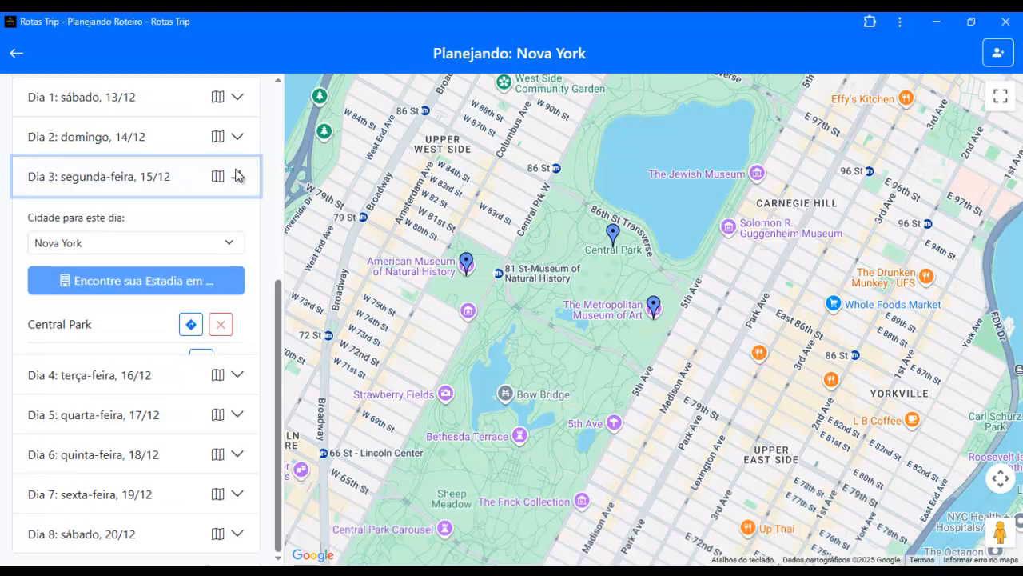
click(236, 373)
scroll(665, 342, down, 2)
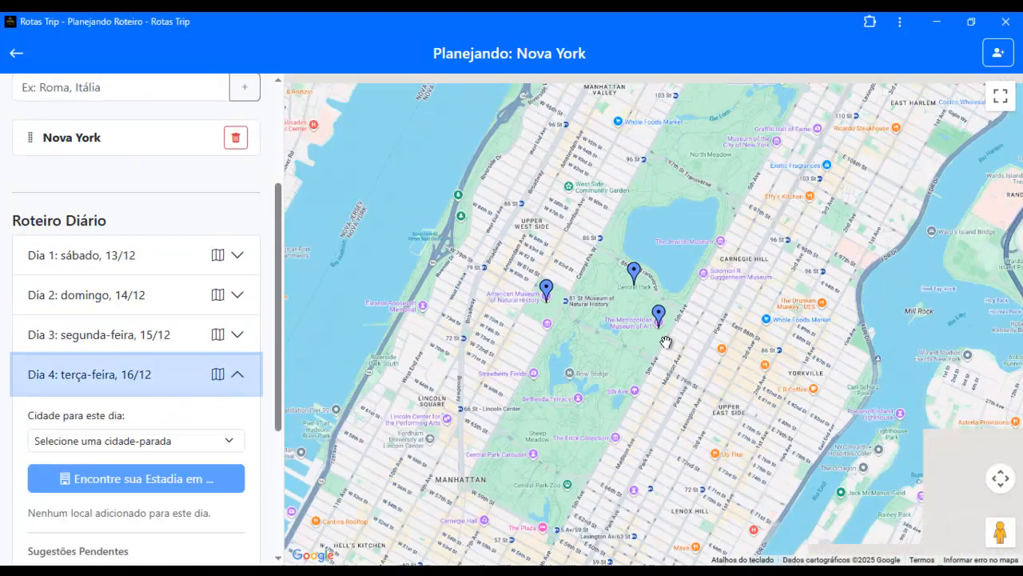
scroll(665, 343, down, 3)
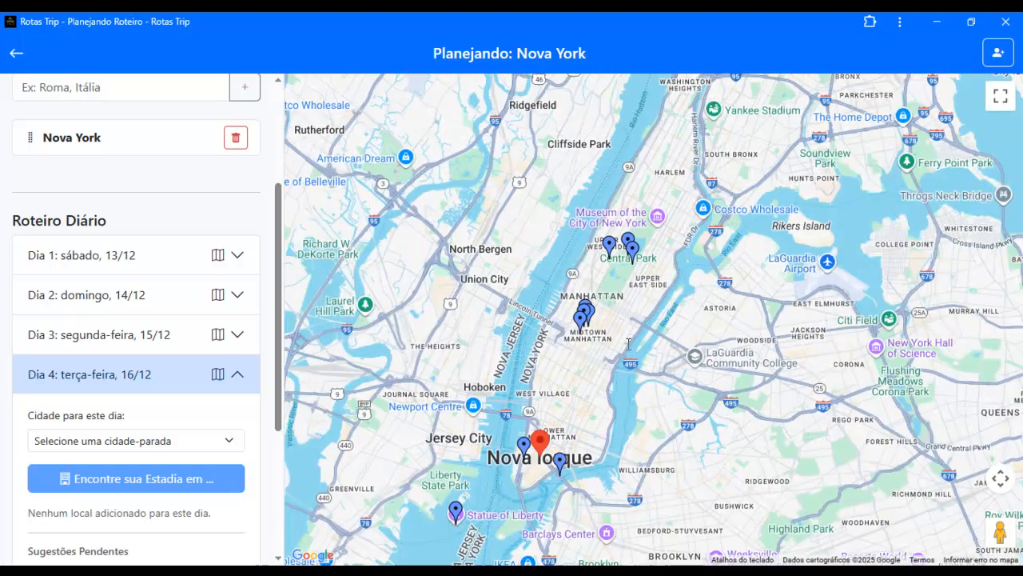
drag(628, 344, 601, 303)
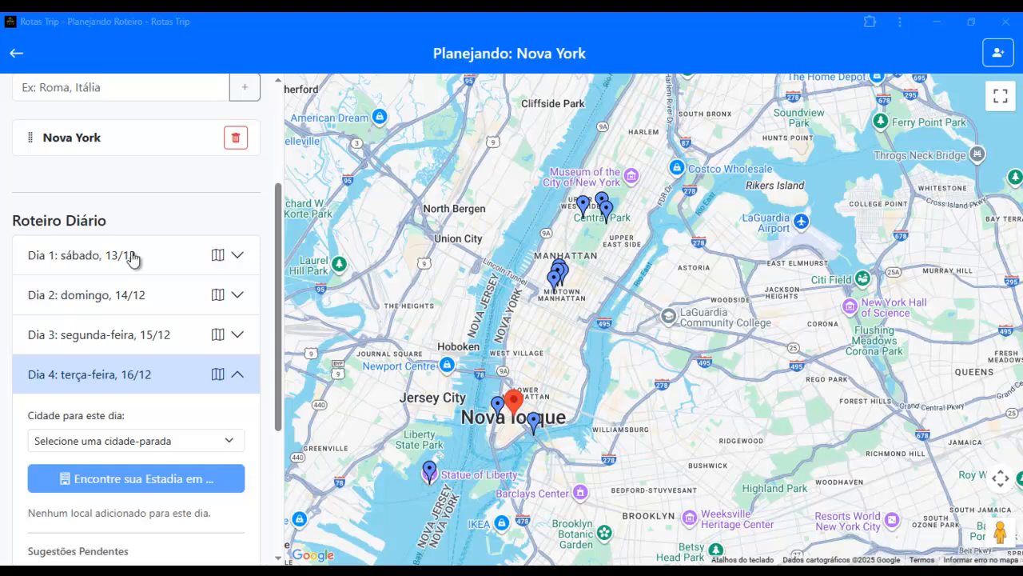
scroll(219, 360, down, 1)
click(180, 366)
click(128, 406)
click(90, 439)
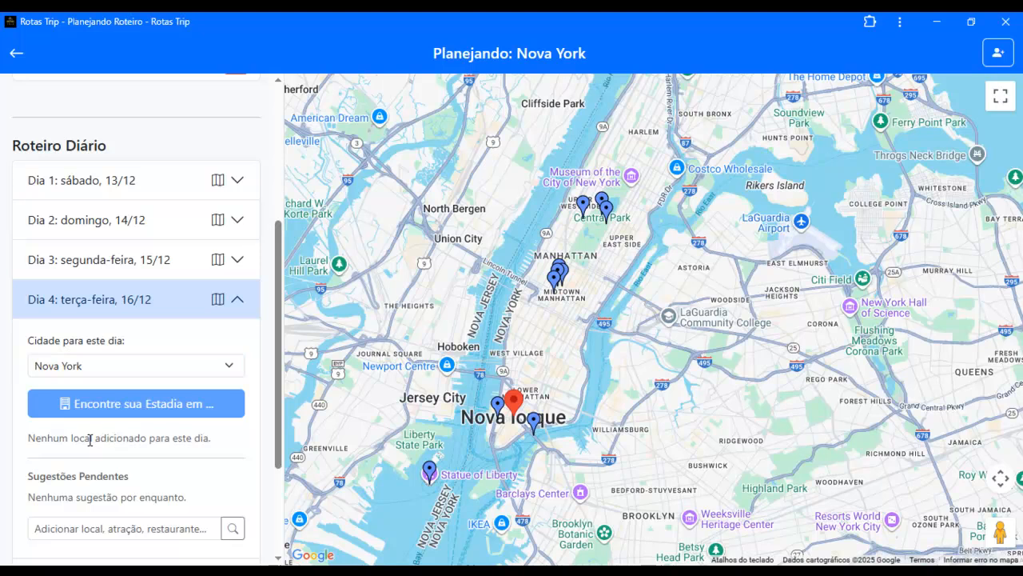
Search for "Grand Central Terminal" in Dia 4, preview Estação Grand Central on the map and add it to the day
scroll(83, 479, down, 1)
click(82, 453)
text(Grand Central Terminal)
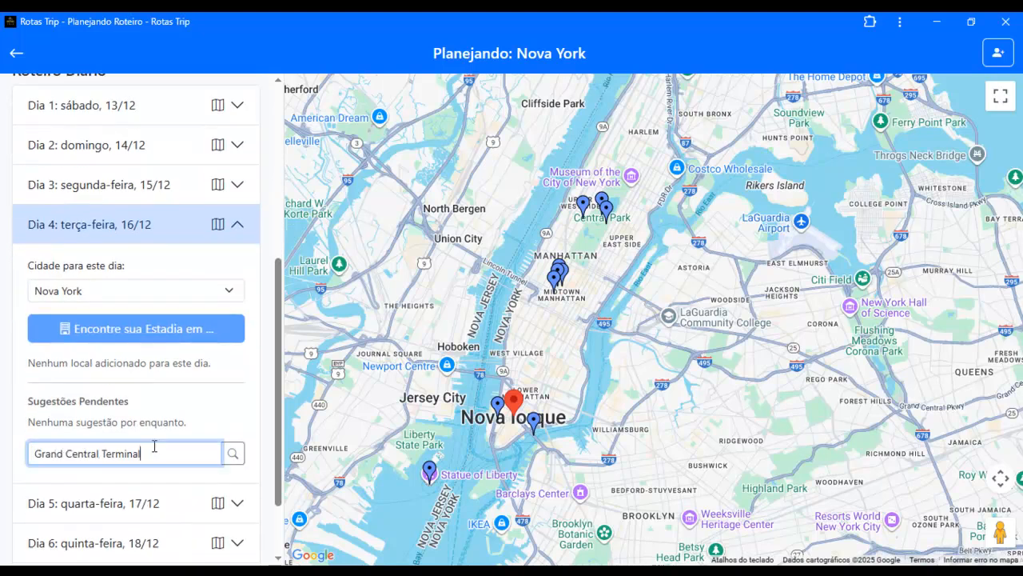
click(233, 454)
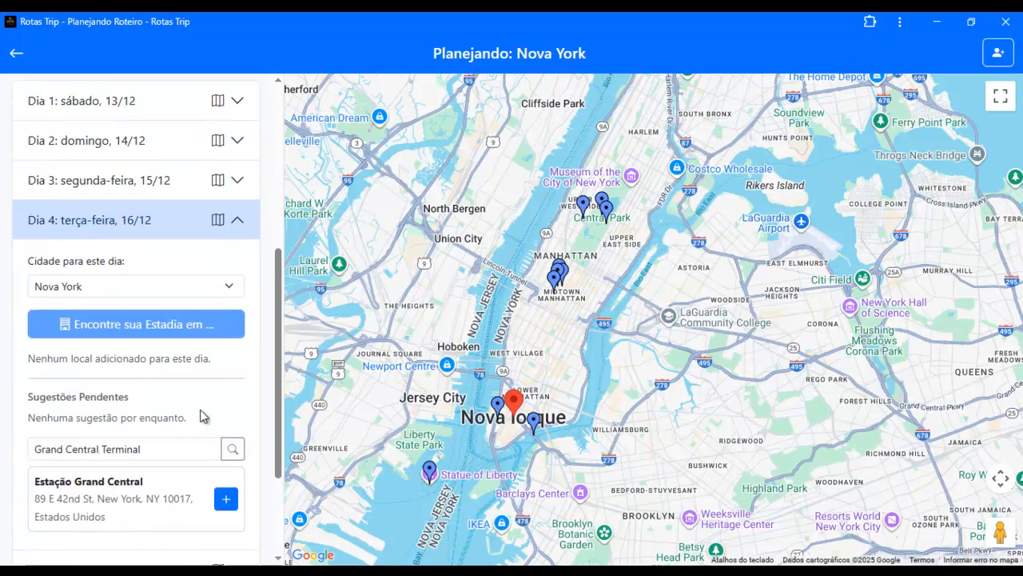
scroll(144, 366, down, 2)
click(130, 356)
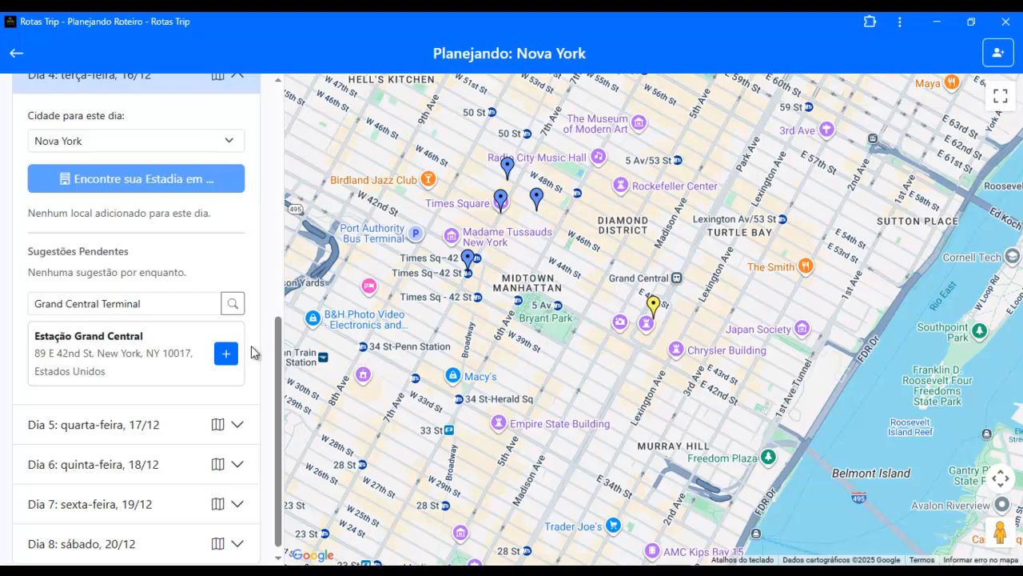
click(226, 354)
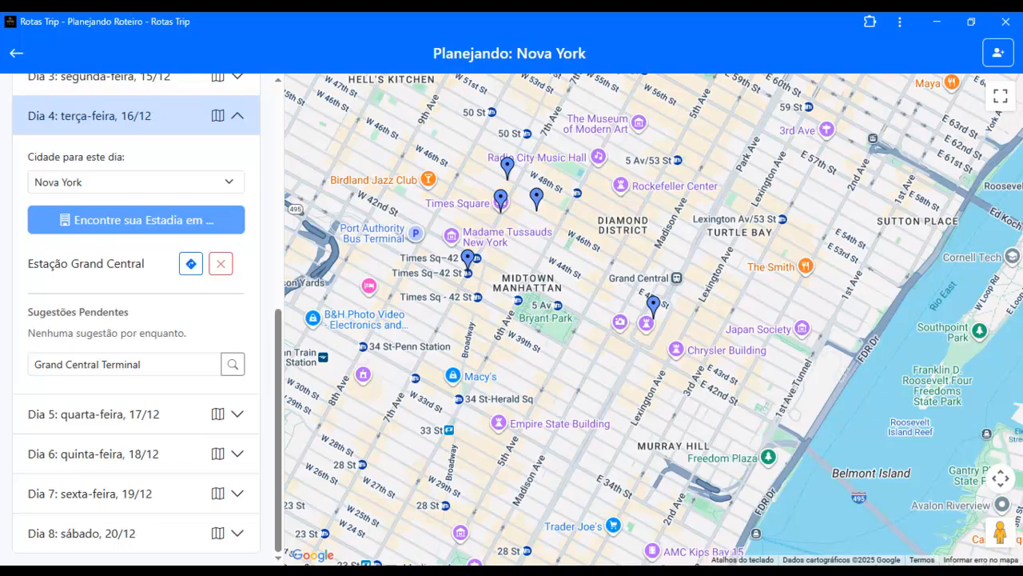
Search for "Empire State Building" in Dia 4, preview it on the map and add it to the day
triple_click(170, 359)
text(Empire State Building)
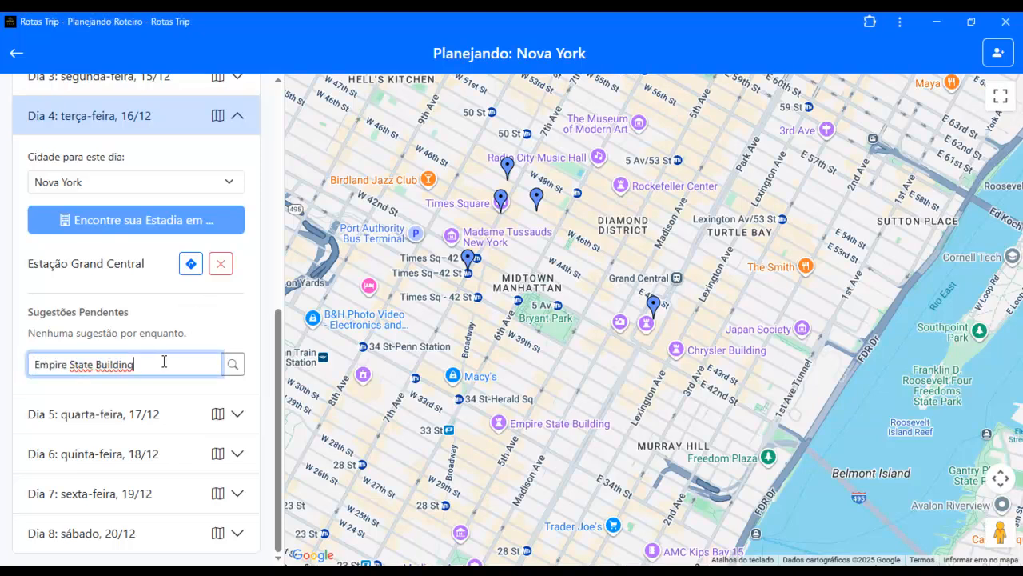
click(232, 363)
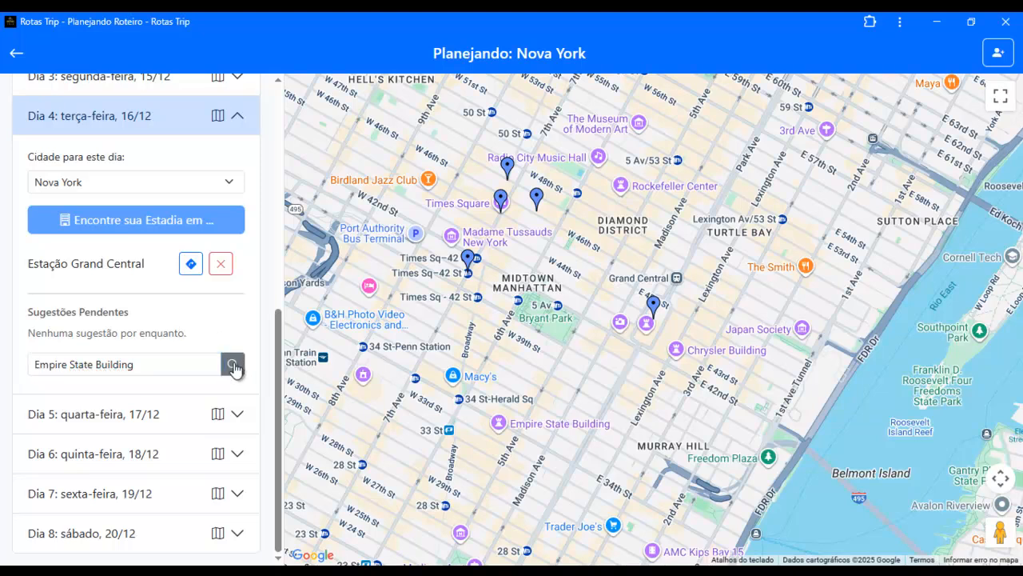
click(128, 412)
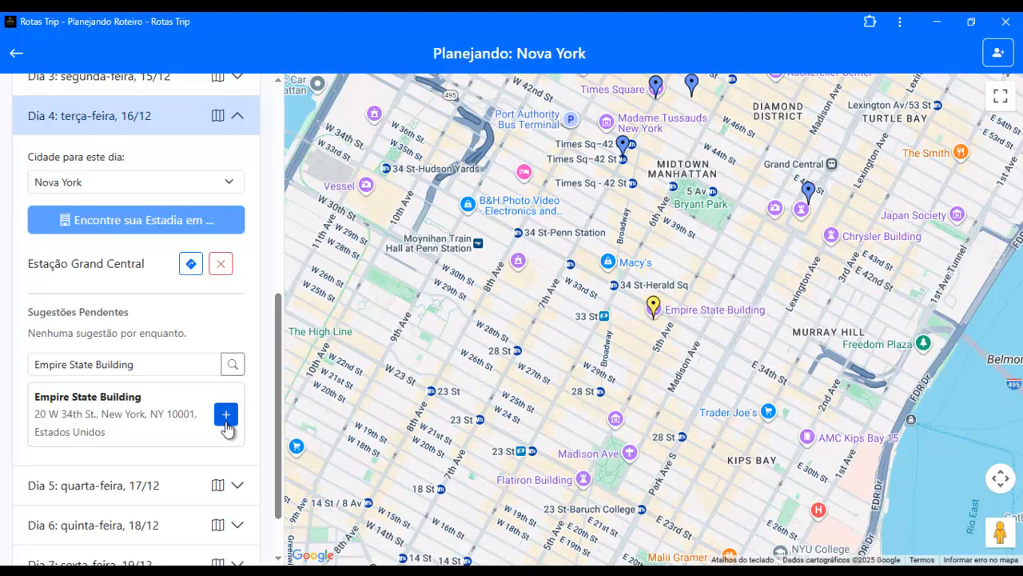
click(226, 415)
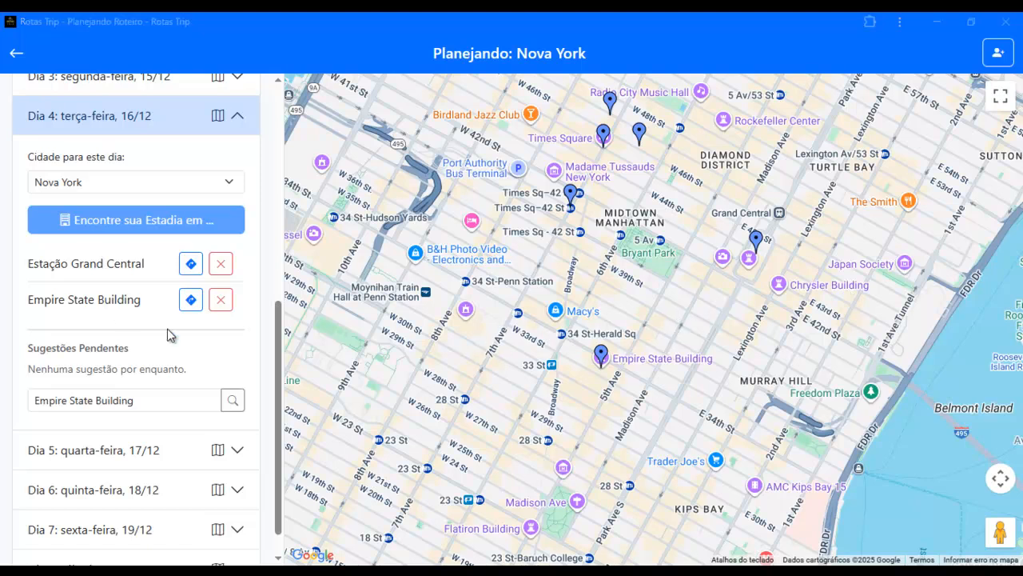
Search for "Rockefeller Center" in Dia 4, preview it on the map and add it to the day
drag(149, 397, 16, 400)
text(Rockefeller Center)
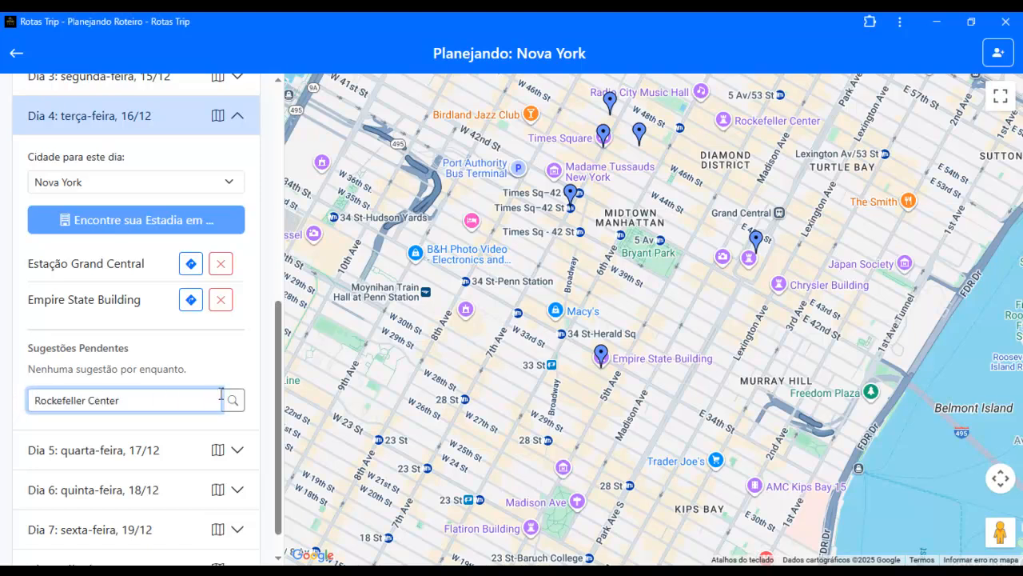
click(231, 401)
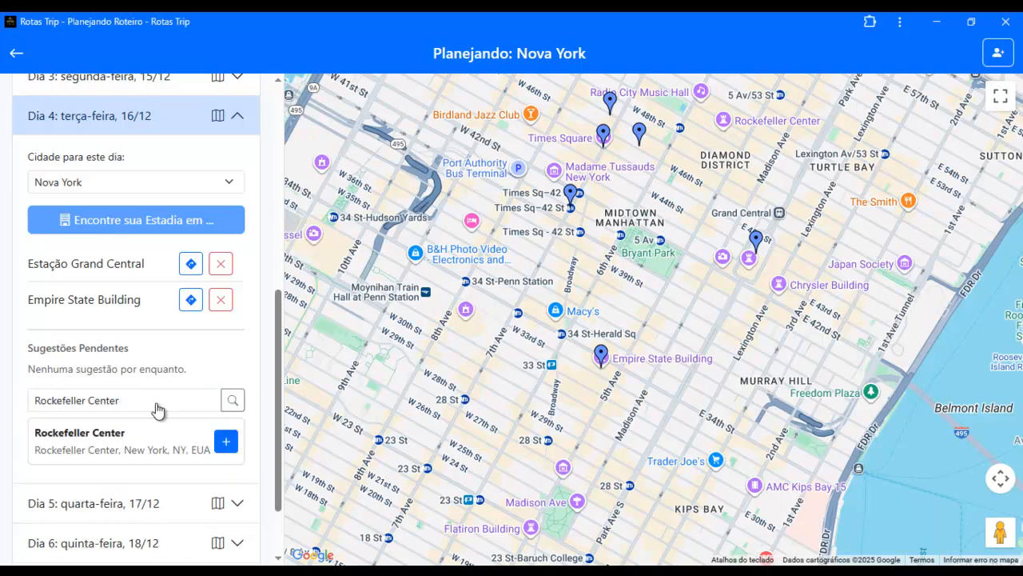
click(104, 446)
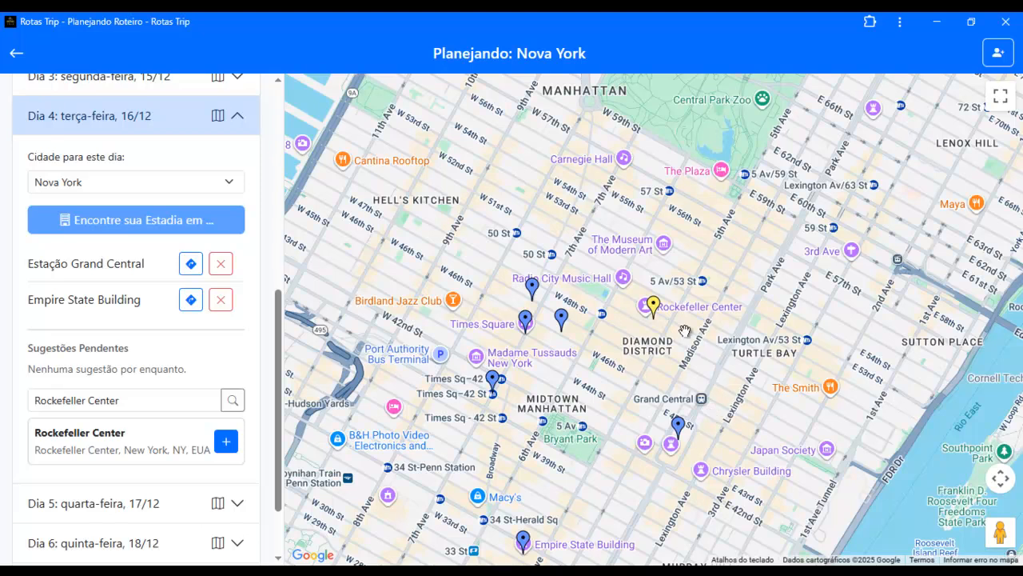
click(232, 436)
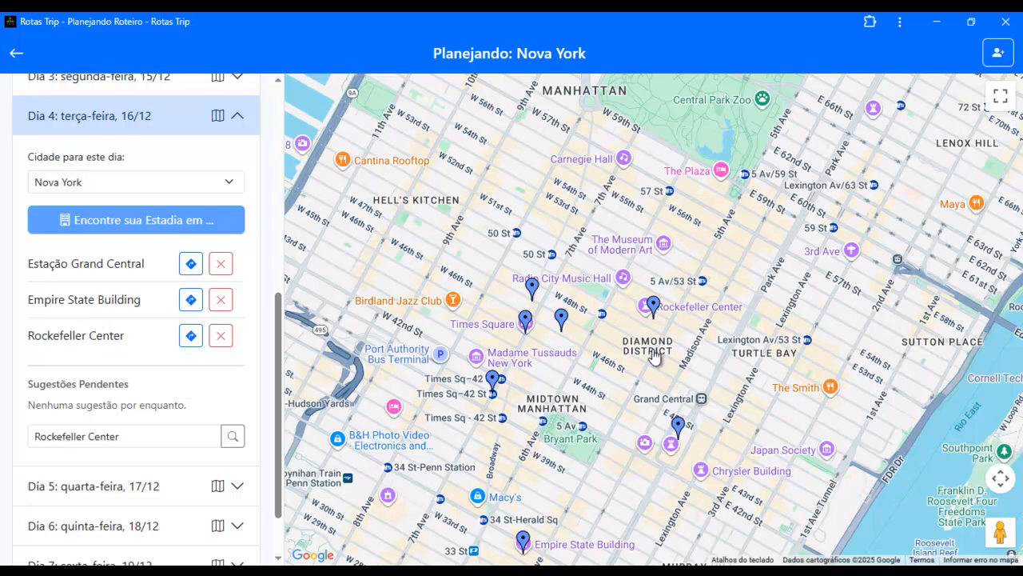
scroll(652, 350, down, 1)
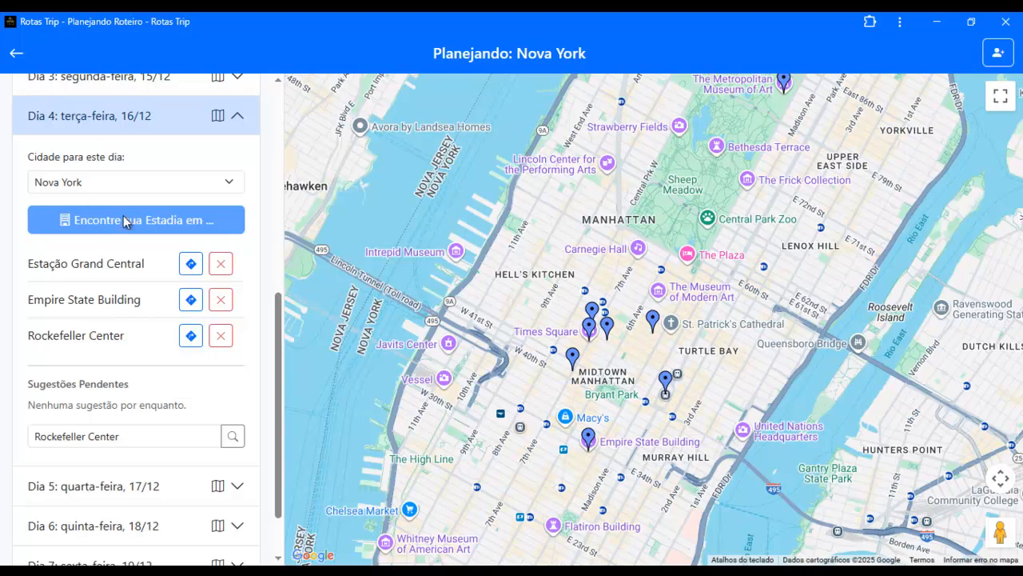
Collapse Dia 4, open Dia 5 (quarta-feira, 17/12), enter "Summit One Vanderbilt" as the place search and choose Nova York as the day's city
click(237, 116)
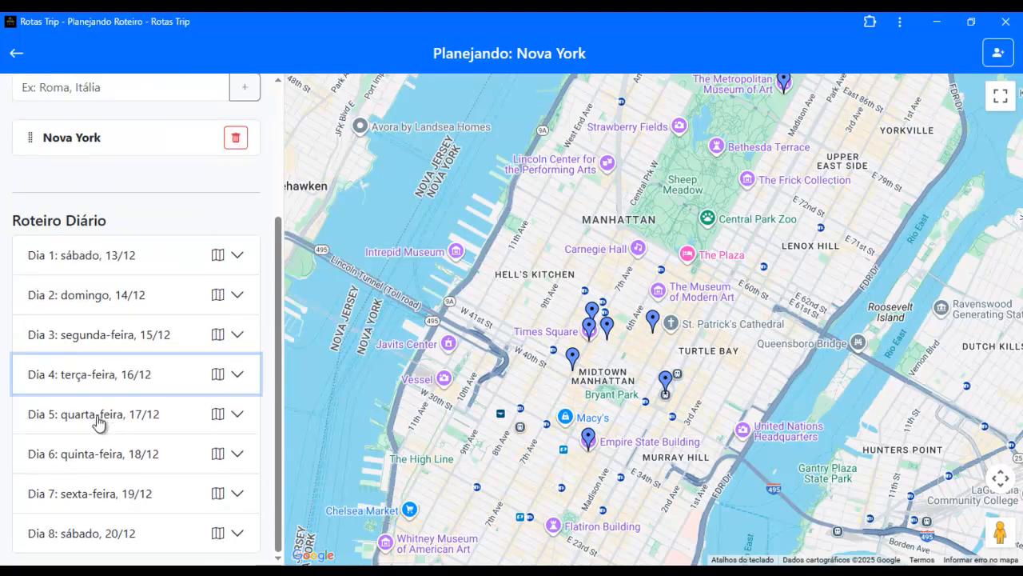
click(239, 417)
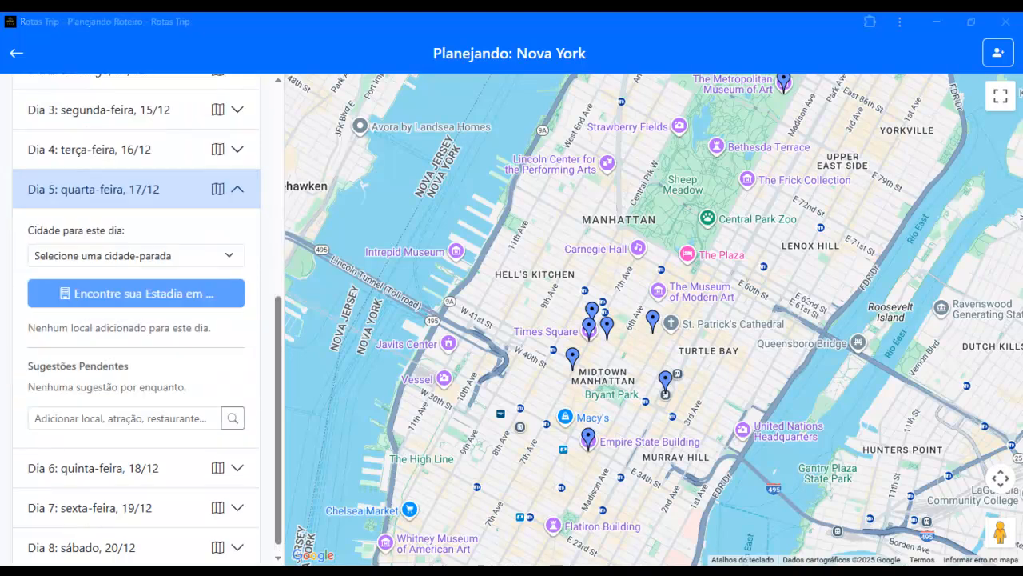
click(122, 421)
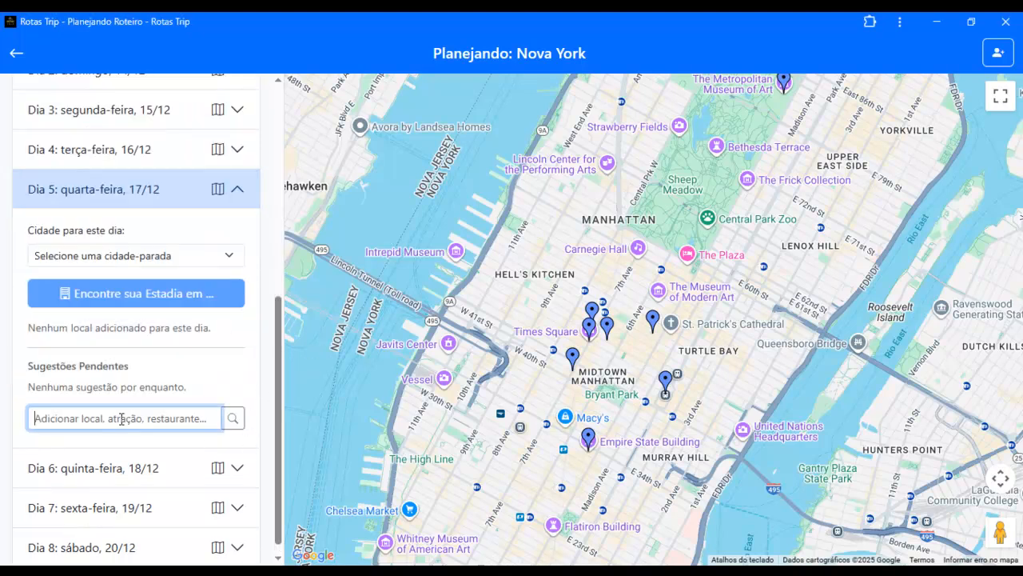
text(Summit One Vanderbilt)
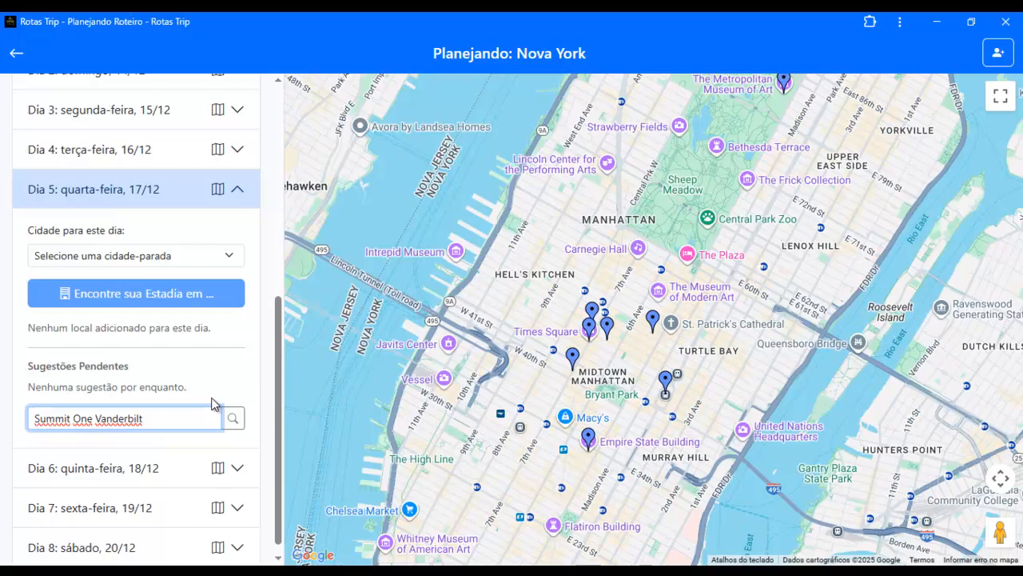
click(233, 421)
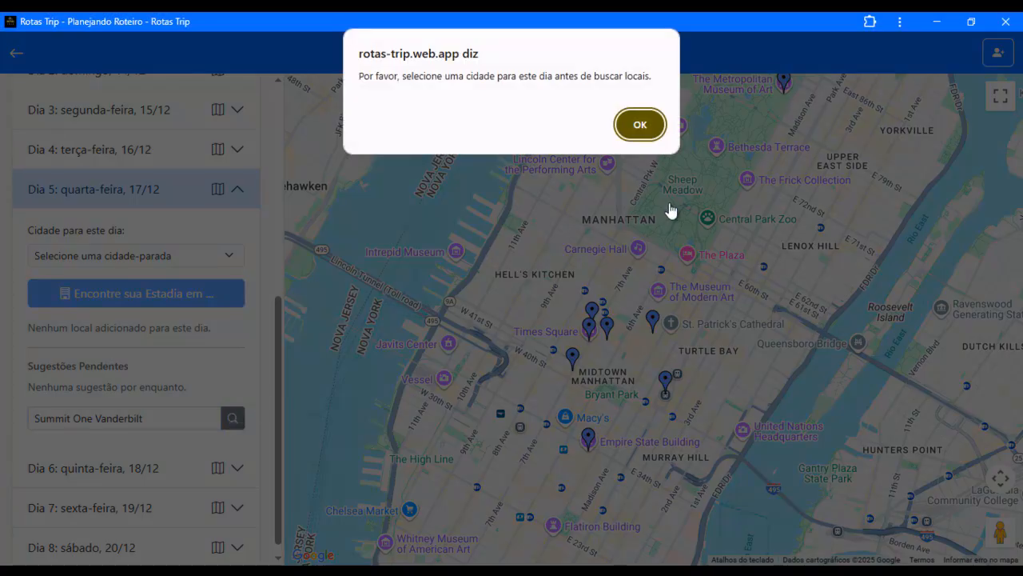
click(644, 125)
click(160, 256)
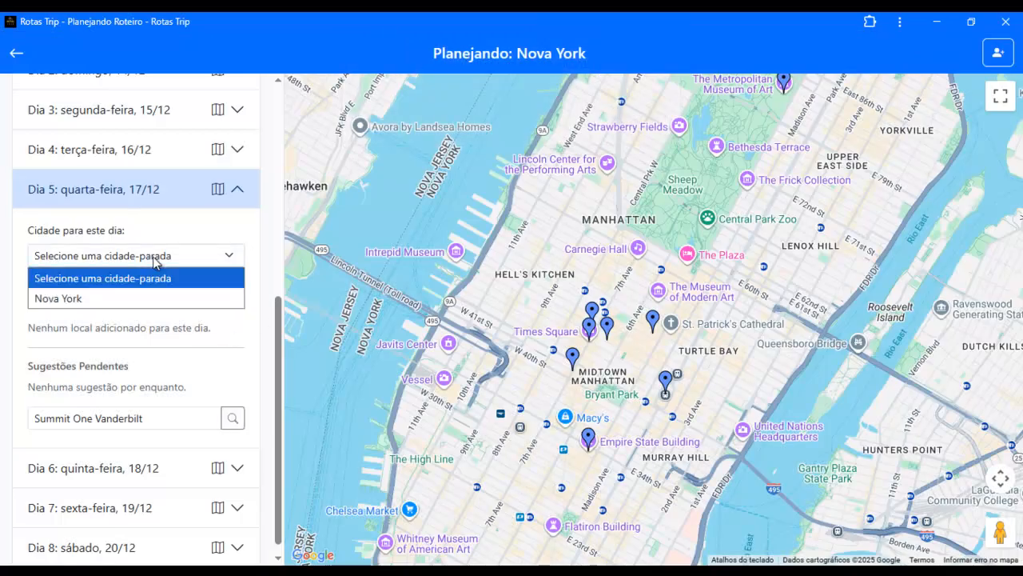
click(136, 299)
Run the "Summit One Vanderbilt" search in Dia 5, inspect SUMMIT One Vanderbilt's surroundings on the map and add it to the day
click(237, 427)
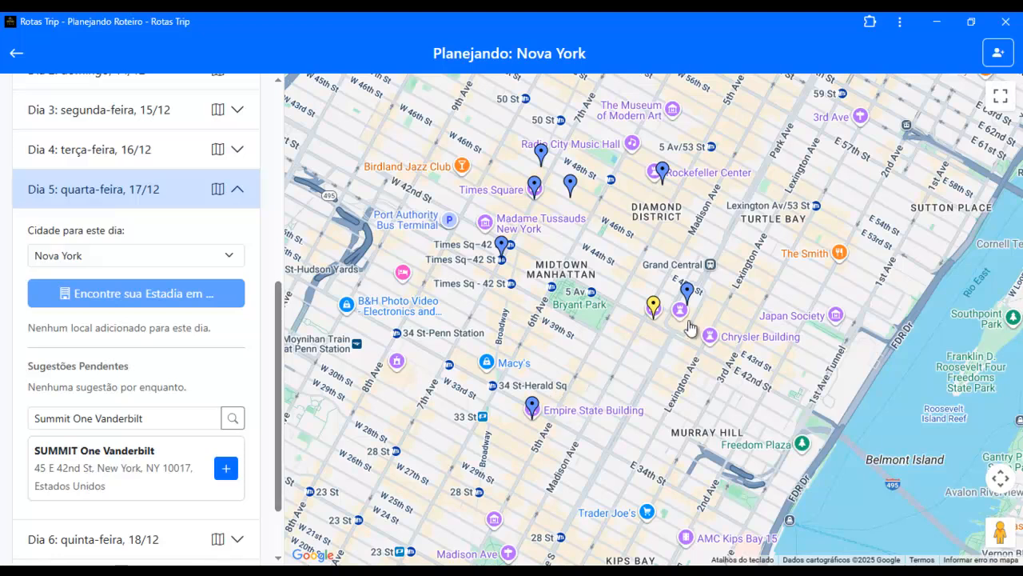
scroll(691, 326, up, 1)
scroll(686, 344, up, 1)
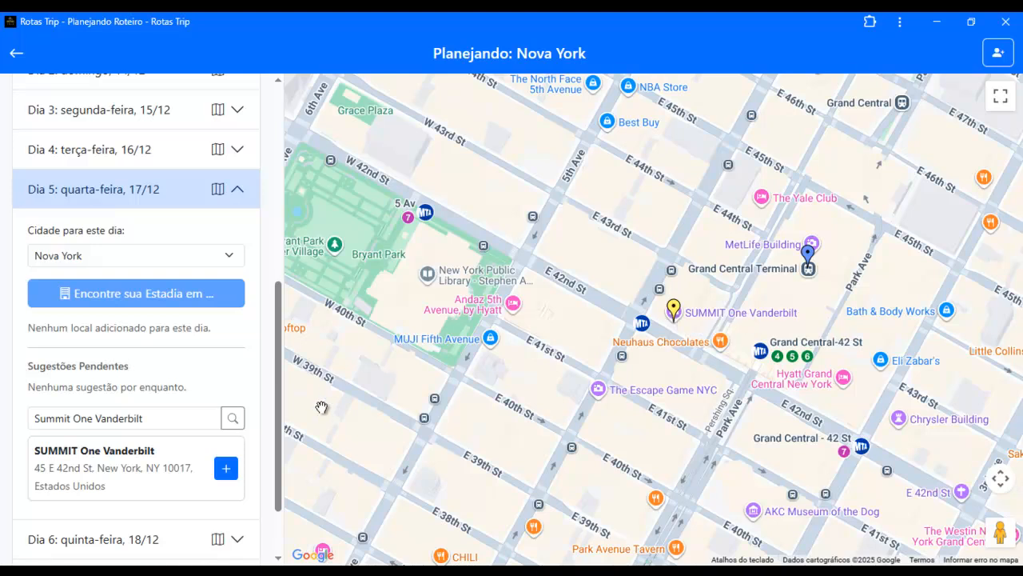
click(228, 469)
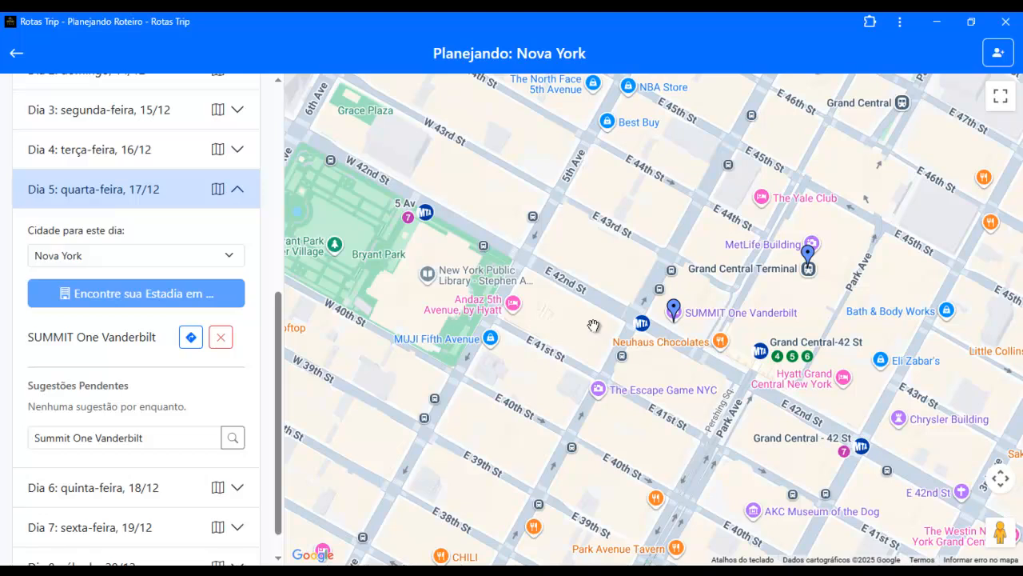
scroll(540, 327, down, 1)
scroll(498, 293, up, 1)
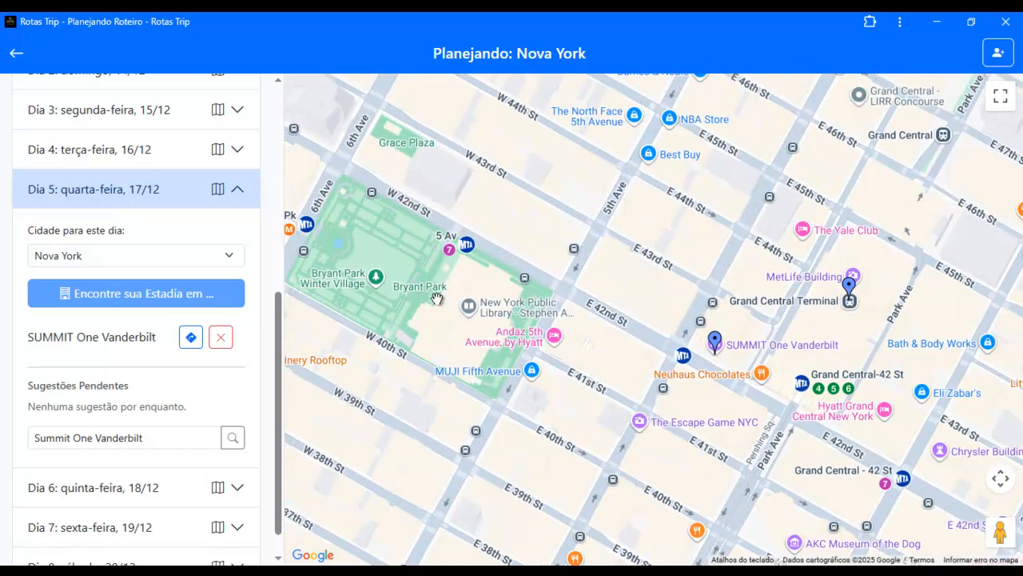
scroll(407, 309, down, 2)
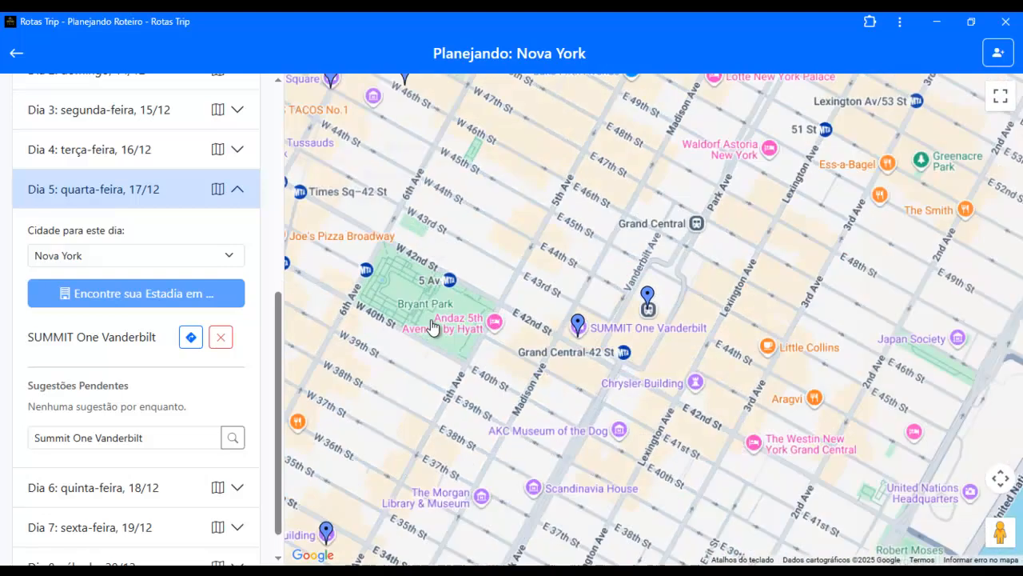
Search for "Touro de Wall Street" in Dia 5 and preview Charging Bull on the map
key(alt+Tab)
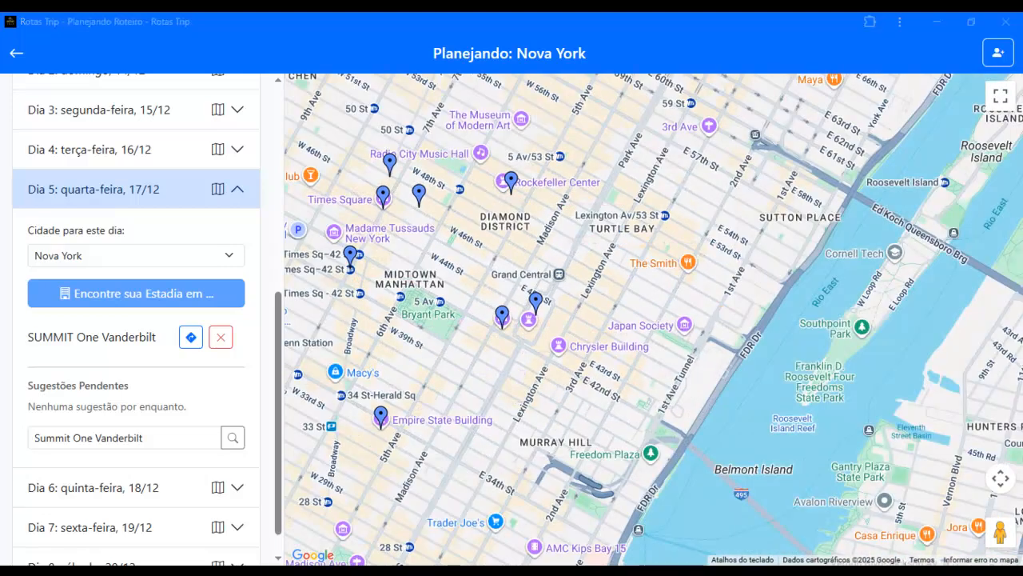
scroll(165, 397, down, 1)
scroll(629, 318, down, 1)
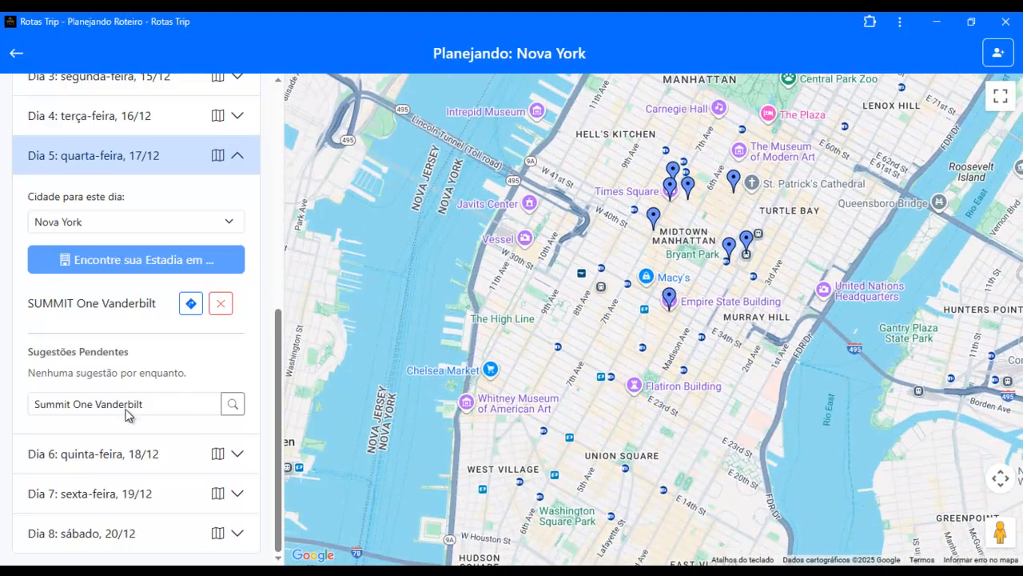
triple_click(165, 408)
text(Touro de Wall Street)
click(235, 405)
click(120, 466)
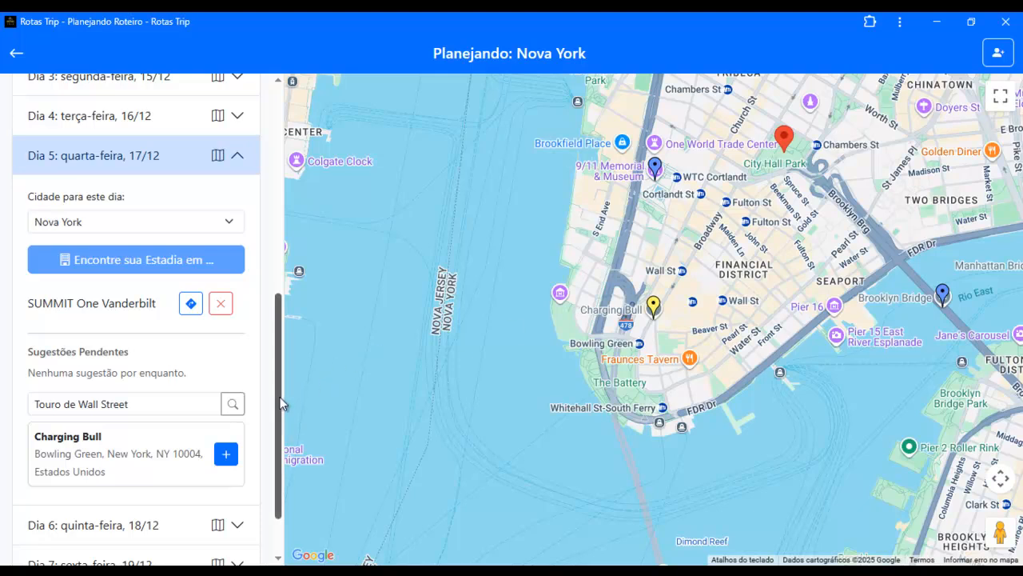
Reopen Dia 2 (domingo, 14/12), search for "Touro de Wall Street" and add Charging Bull to that day
scroll(281, 400, up, 5)
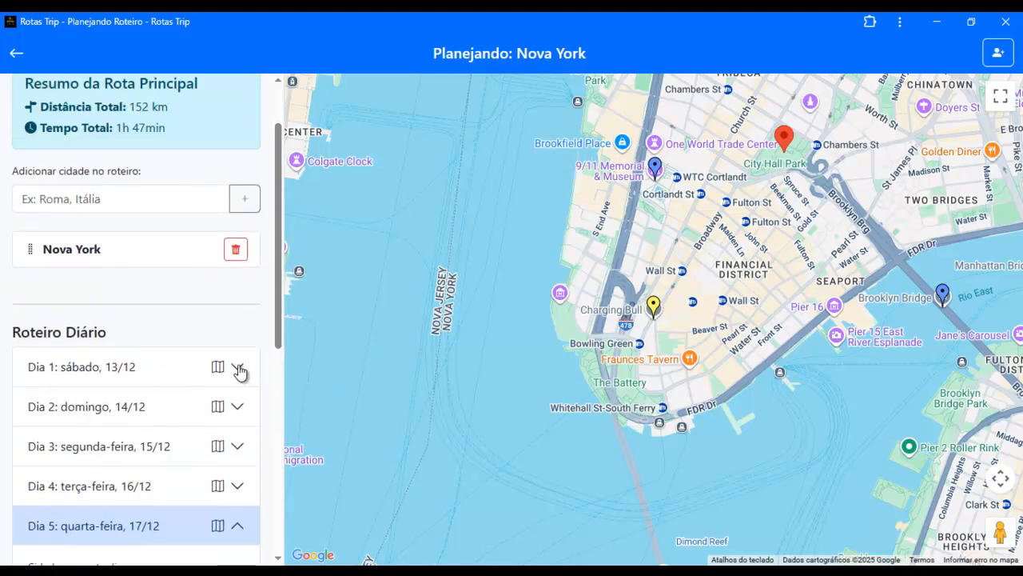
scroll(237, 331, down, 2)
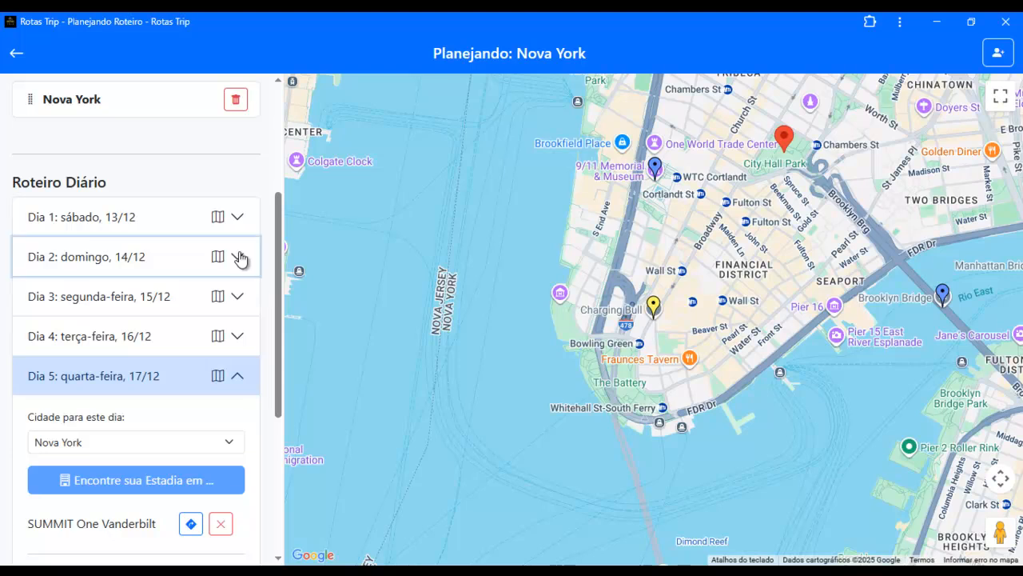
click(238, 257)
scroll(130, 392, down, 2)
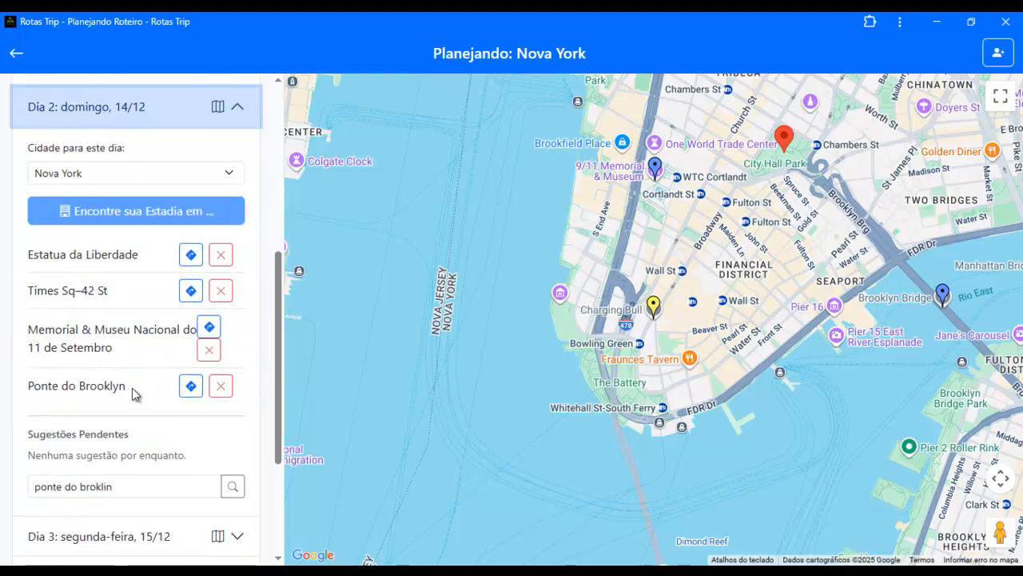
scroll(132, 392, down, 1)
drag(150, 410, 26, 403)
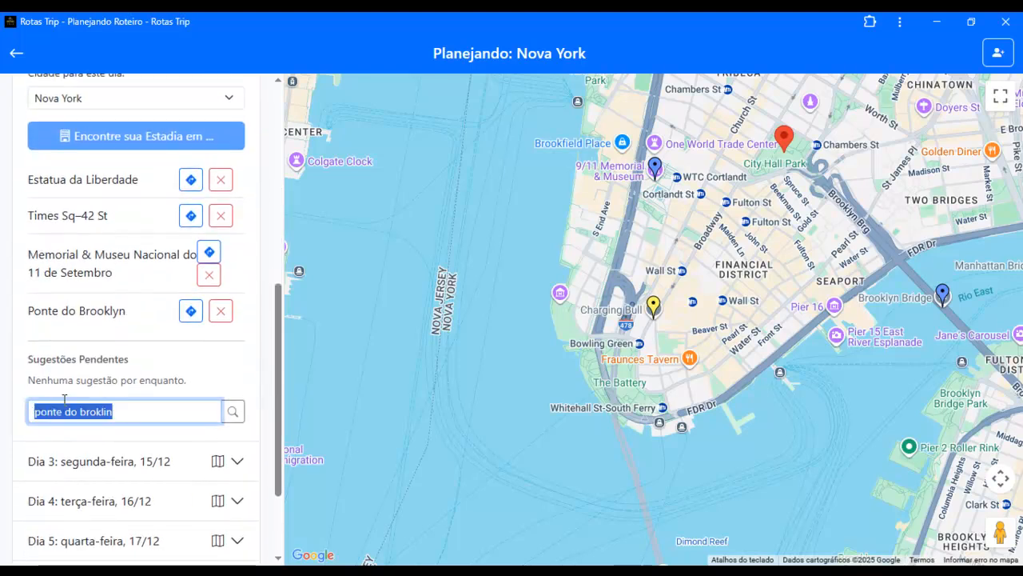
text(Touro de Wall Street)
click(232, 411)
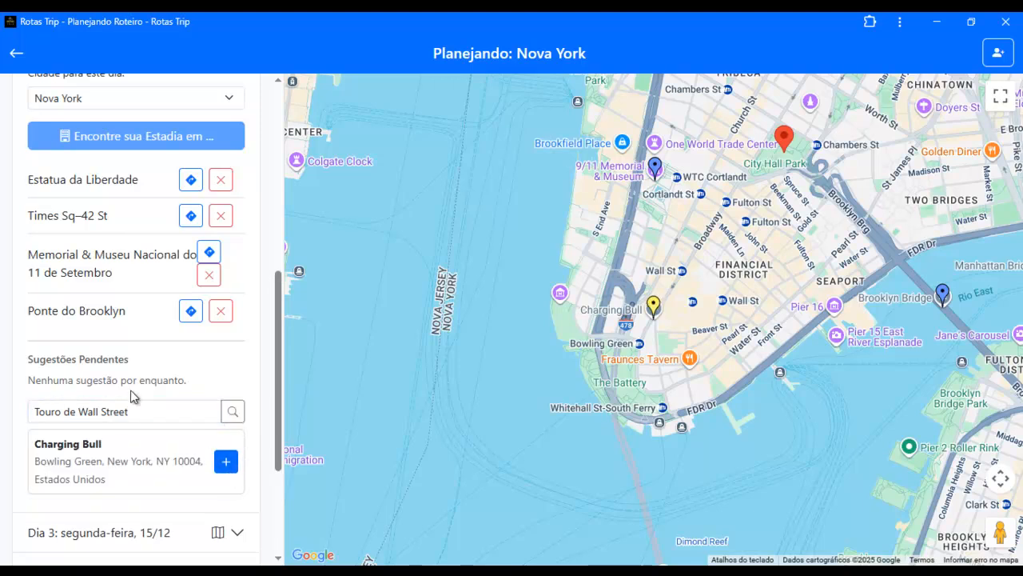
click(226, 461)
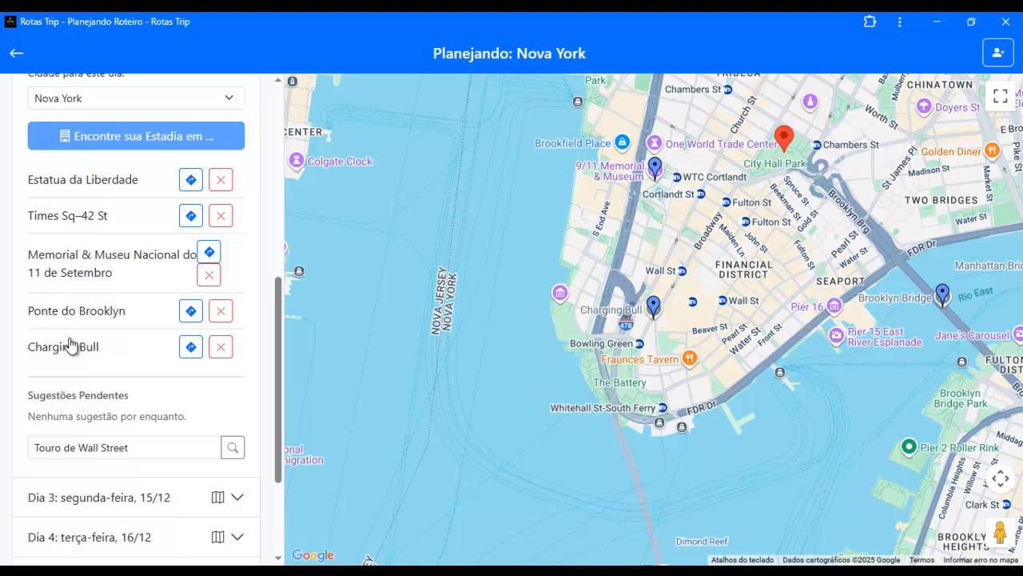
Examine Charging Bull's surroundings on the map, including nearby streets, metro stations and the other Lower Manhattan stops
scroll(688, 374, up, 5)
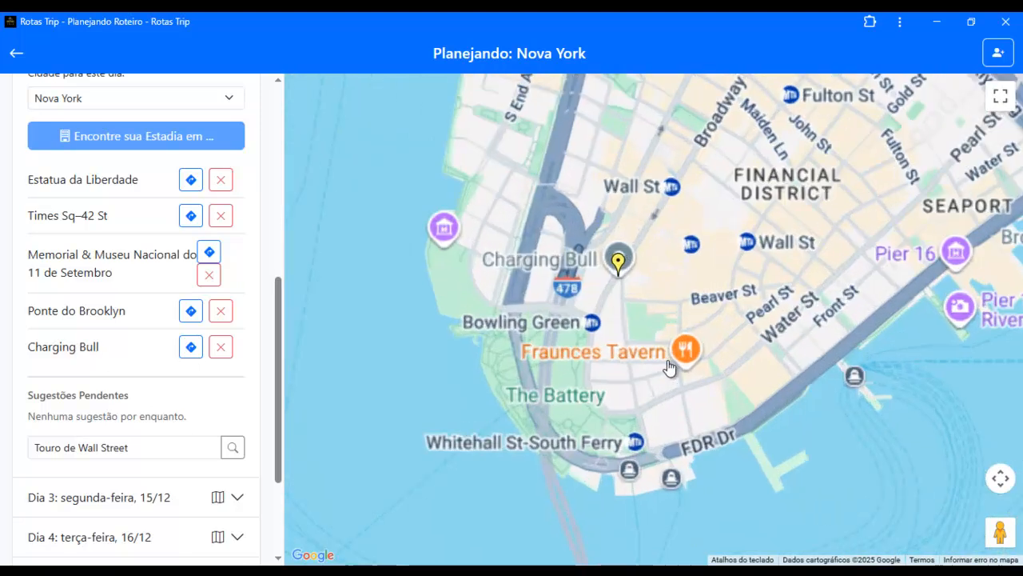
scroll(595, 339, up, 2)
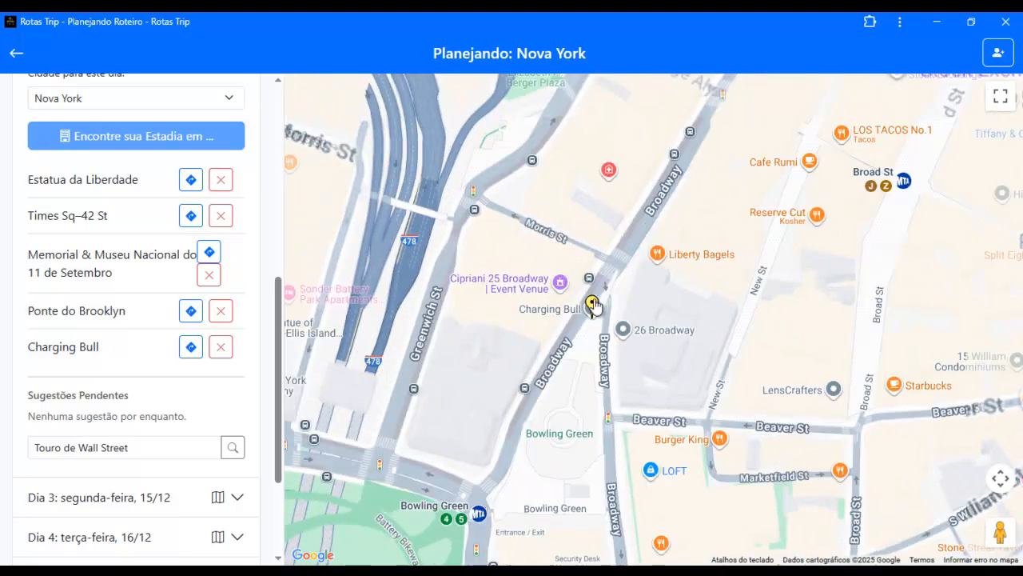
scroll(590, 345, up, 2)
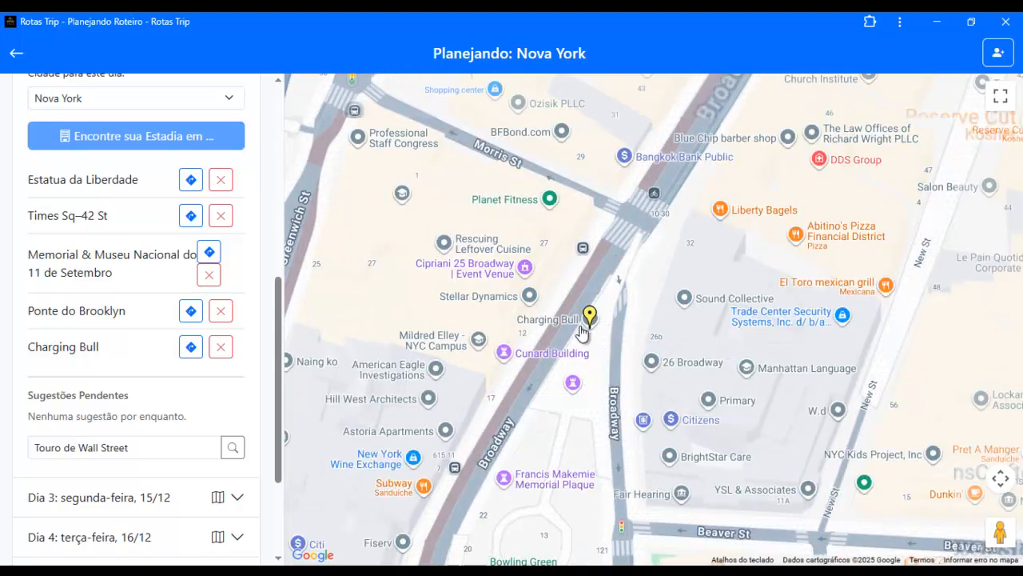
scroll(608, 361, down, 3)
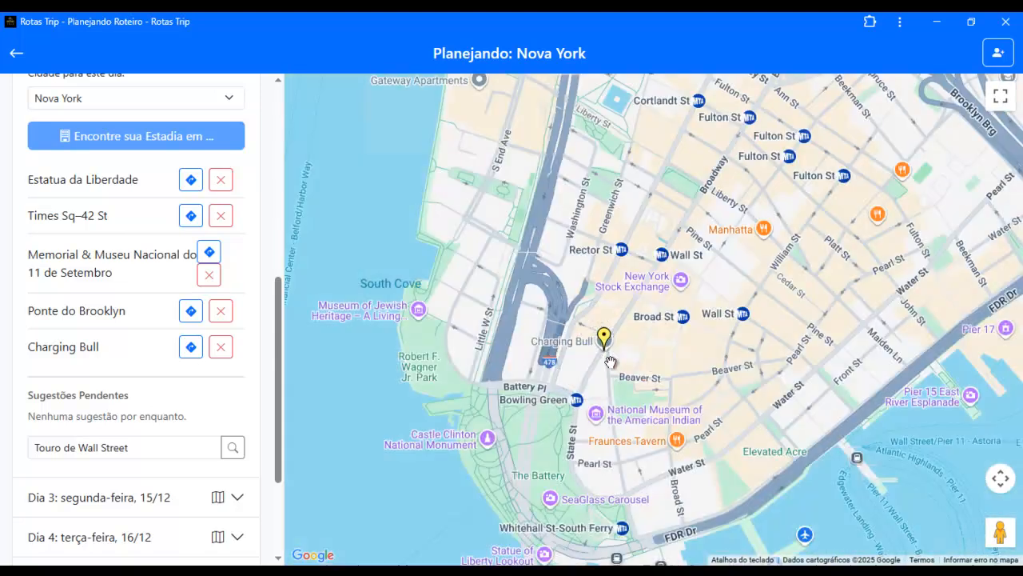
drag(613, 377, 614, 344)
scroll(632, 343, down, 2)
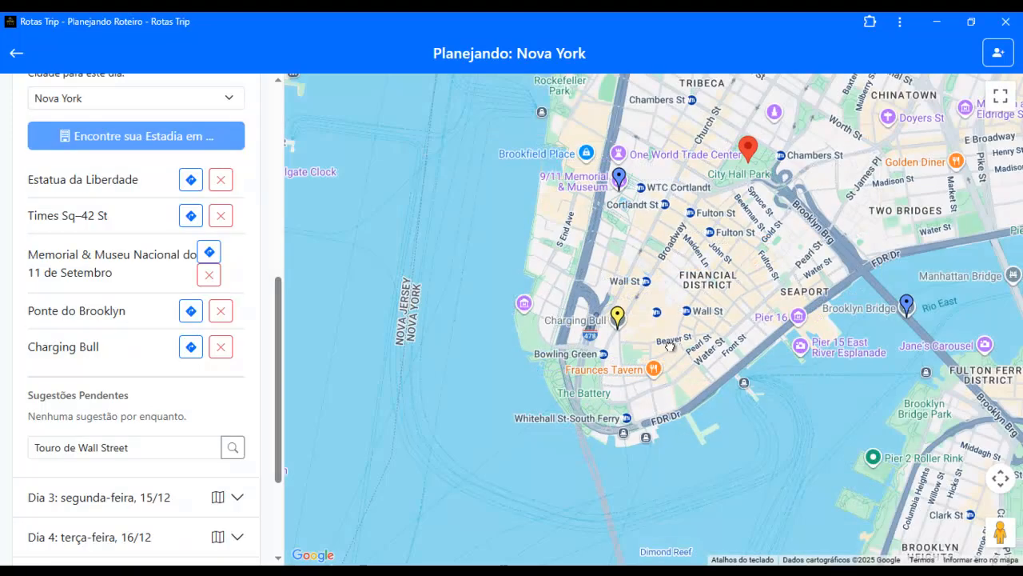
Collapse Dia 2 (domingo, 14/12) and reopen Dia 5 (quarta-feira, 17/12) at its place search
scroll(156, 212, up, 1)
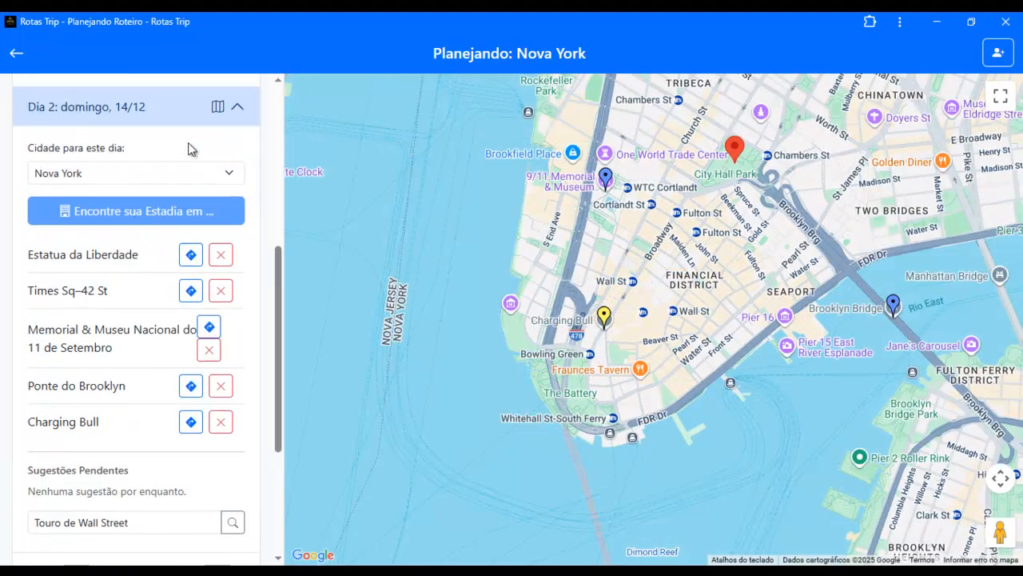
click(234, 117)
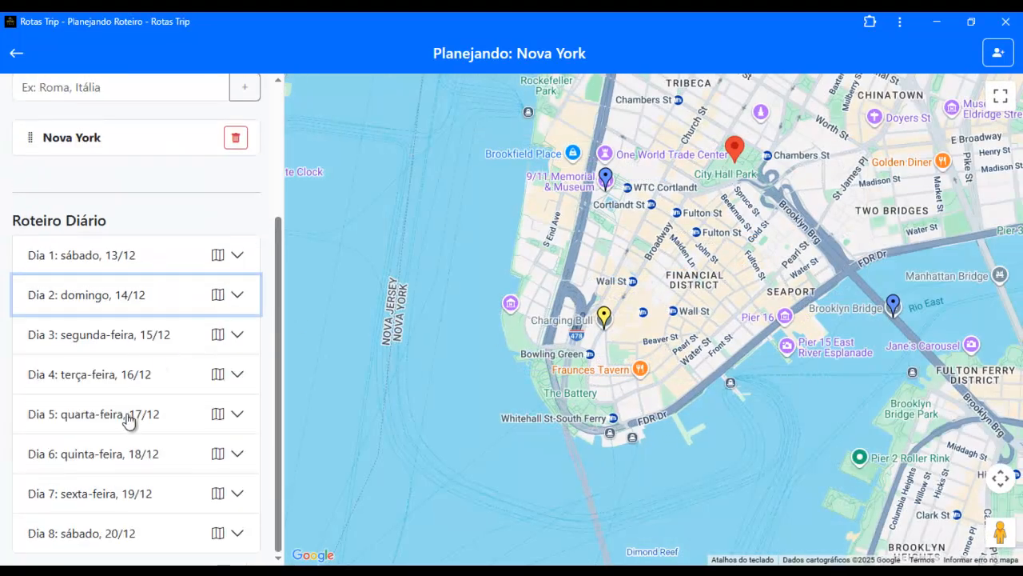
click(236, 416)
scroll(183, 395, down, 3)
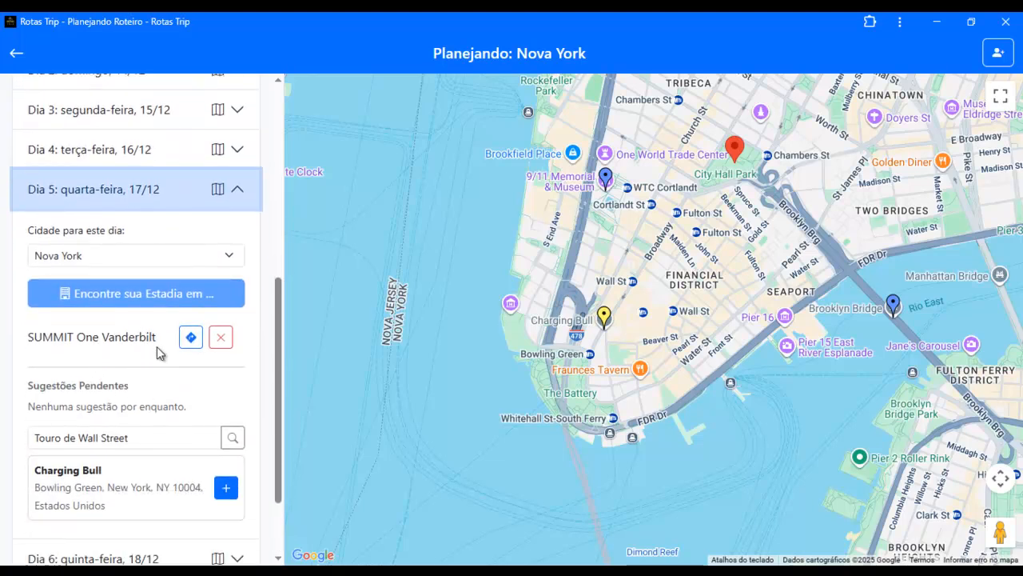
scroll(137, 349, down, 1)
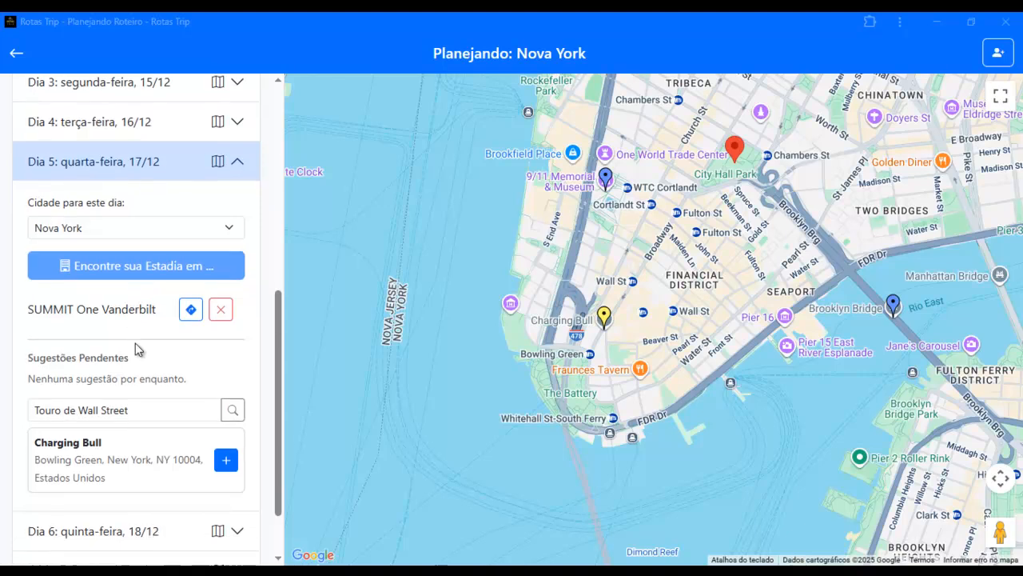
Search for "Intrepid Sea, Air & Space Museum" in Dia 5 and preview Intrepid Museum on the map
drag(136, 359, 16, 360)
text(Intrepid Sea, Air & Space Museum)
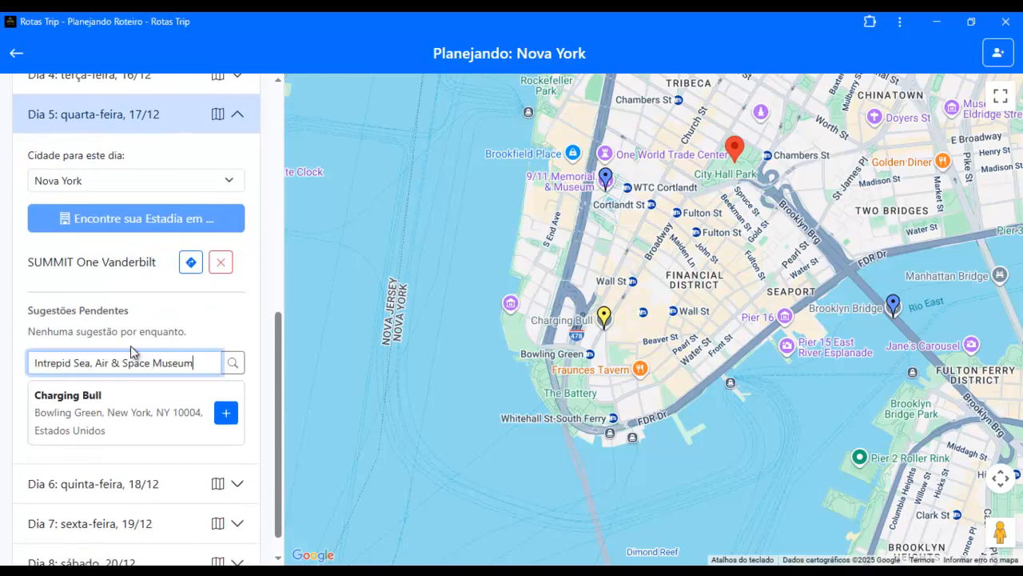
click(233, 362)
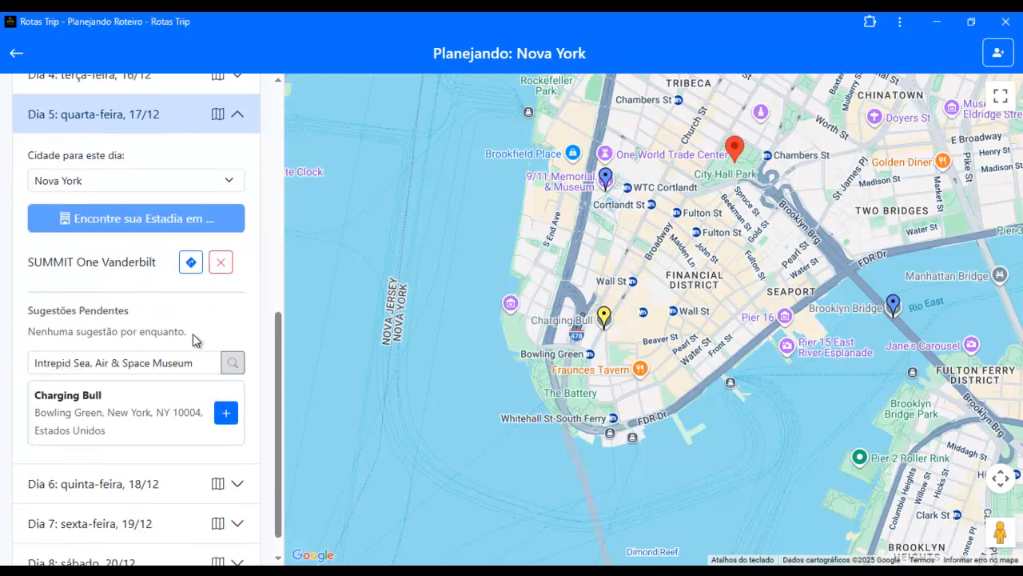
click(128, 407)
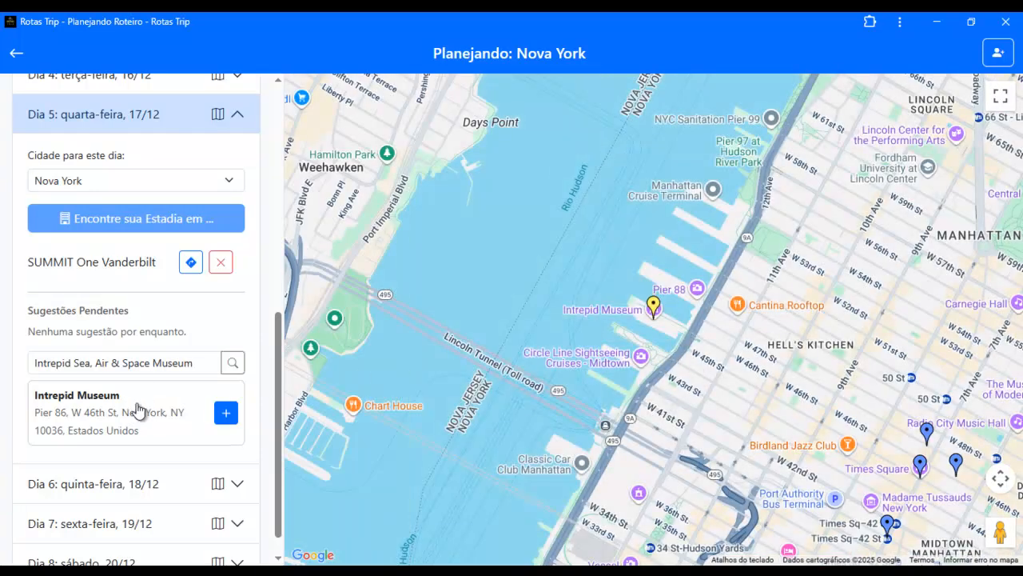
Compare Intrepid Museum's location with the other Manhattan stops on the map and add it to Dia 5
drag(692, 386, 564, 359)
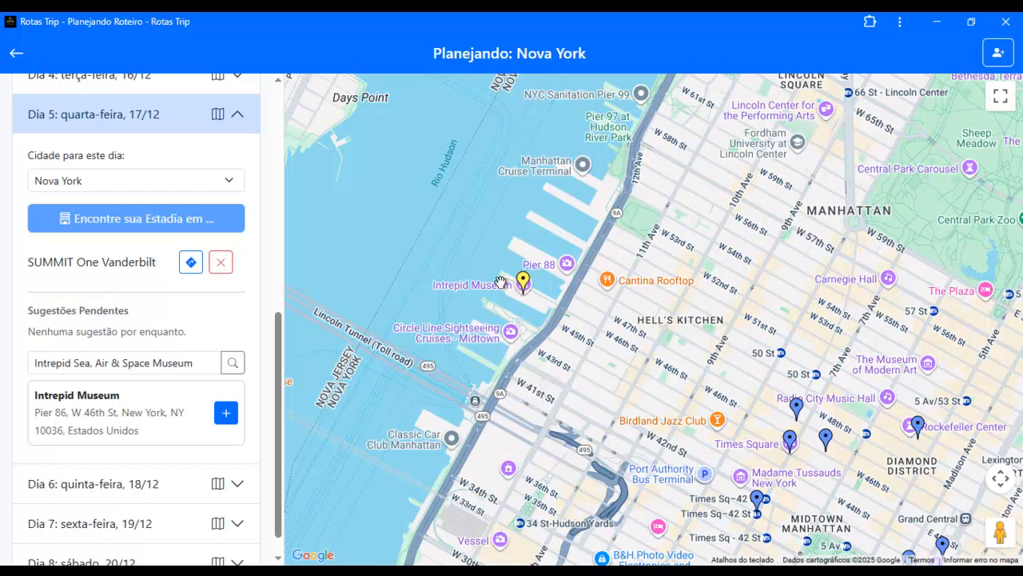
scroll(399, 279, down, 3)
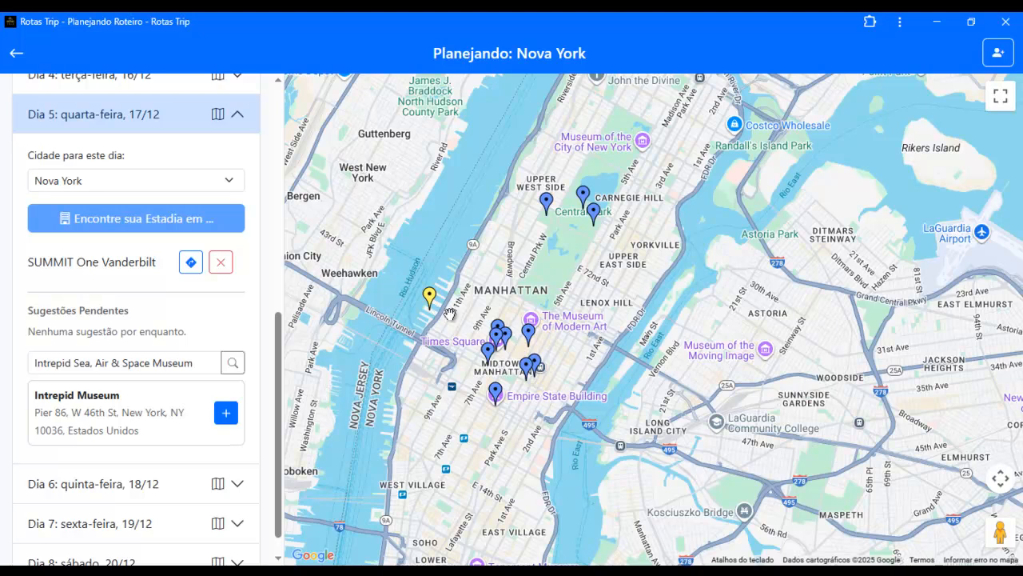
scroll(464, 322, up, 3)
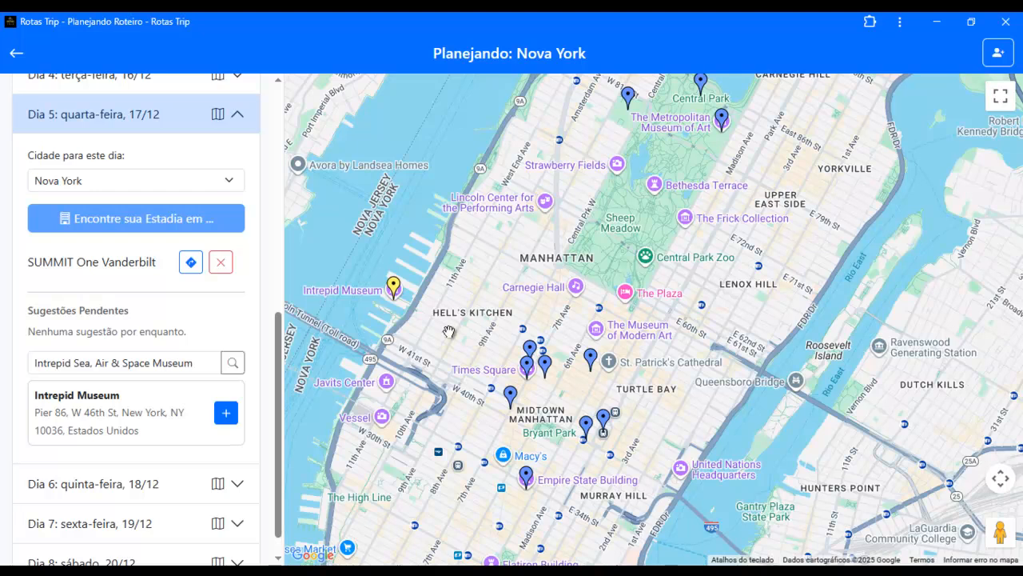
click(226, 413)
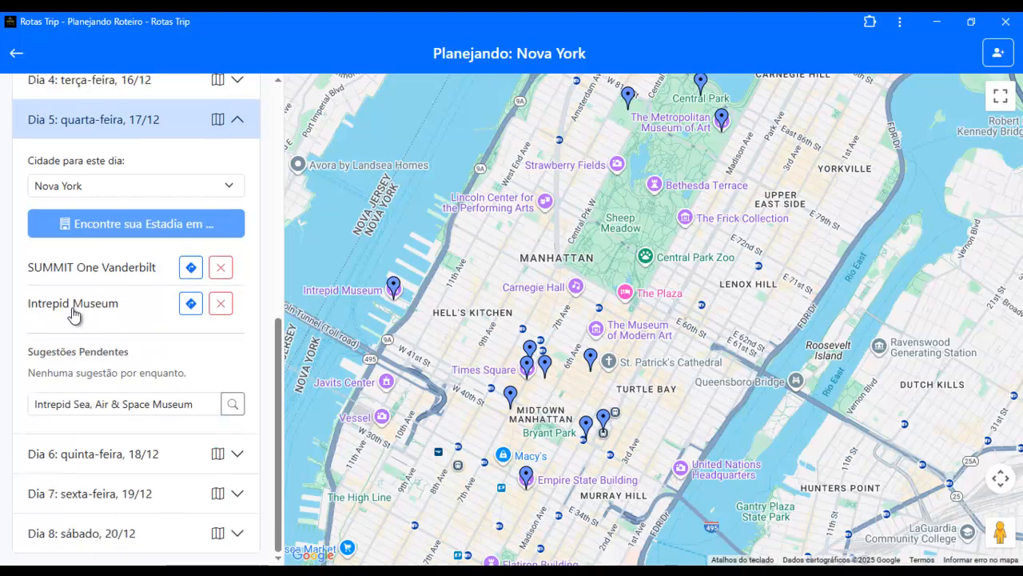
scroll(431, 298, up, 3)
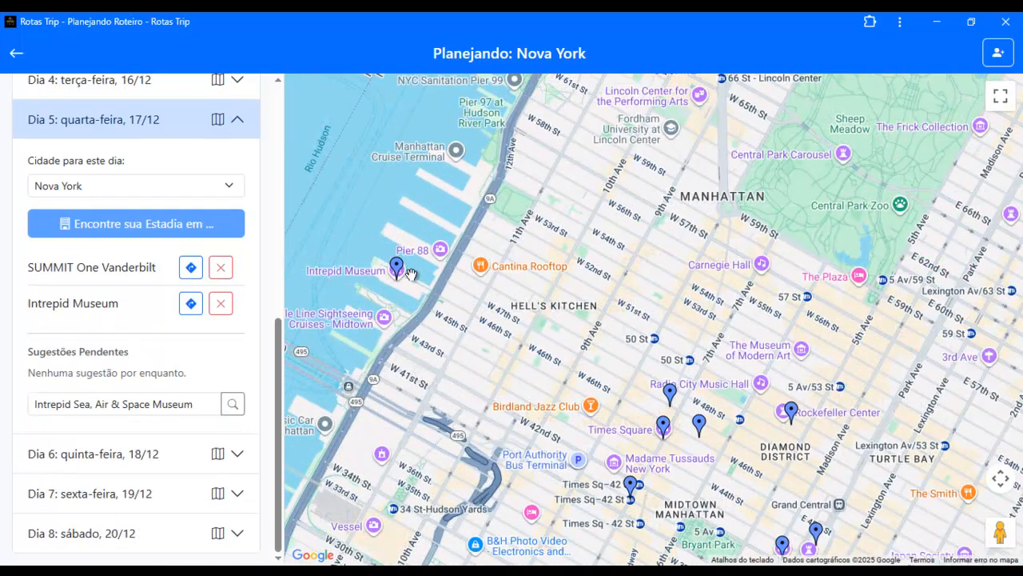
scroll(455, 294, down, 6)
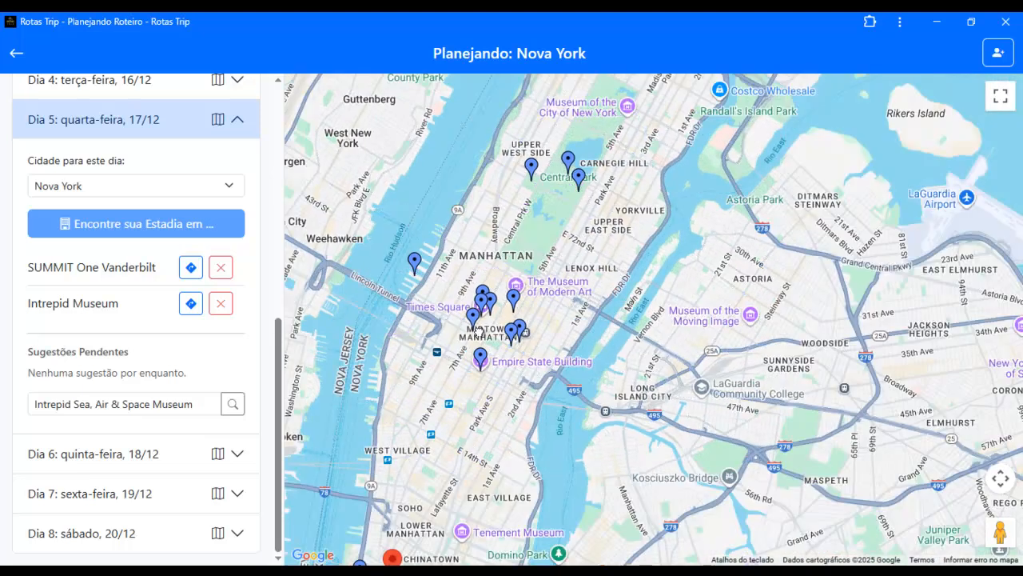
drag(418, 329, 438, 324)
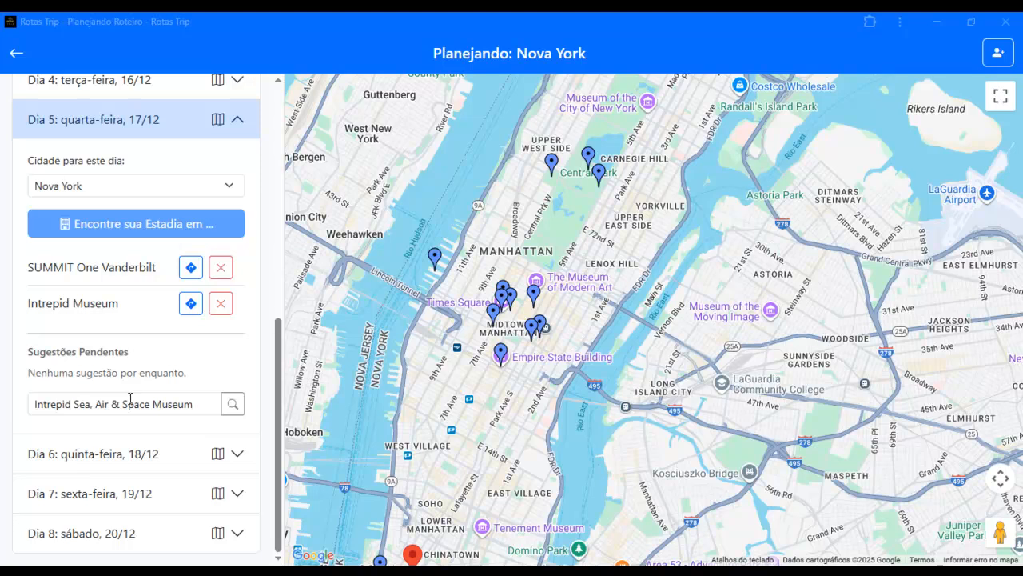
Collapse Dia 5, open Dia 6 (quinta-feira, 18/12) and choose Nova York as the day's city
click(237, 124)
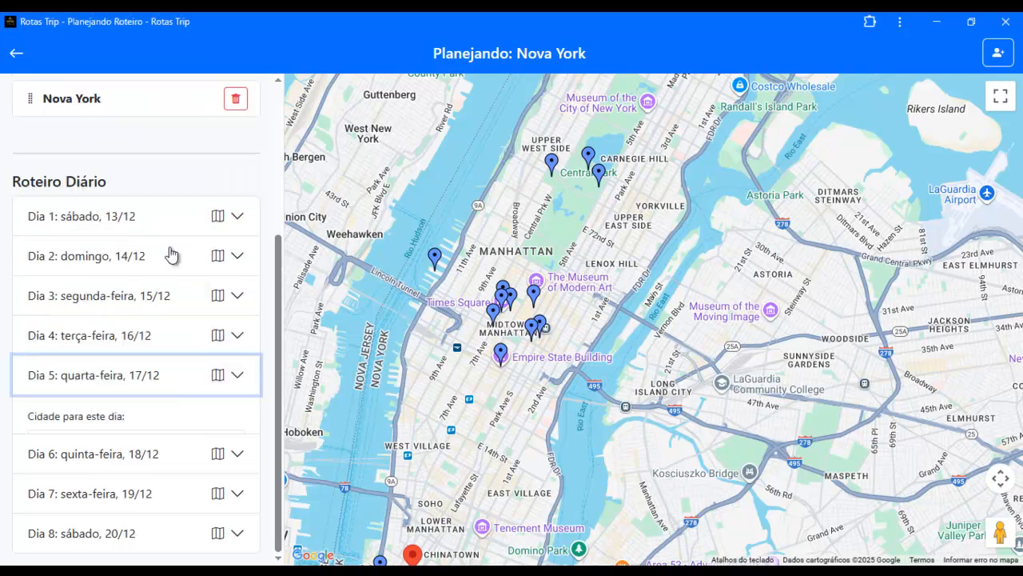
click(237, 454)
click(100, 297)
click(83, 336)
Search for "Little Island" in Dia 6 and preview the Pier 55 result on the map
click(222, 459)
text(Little Island)
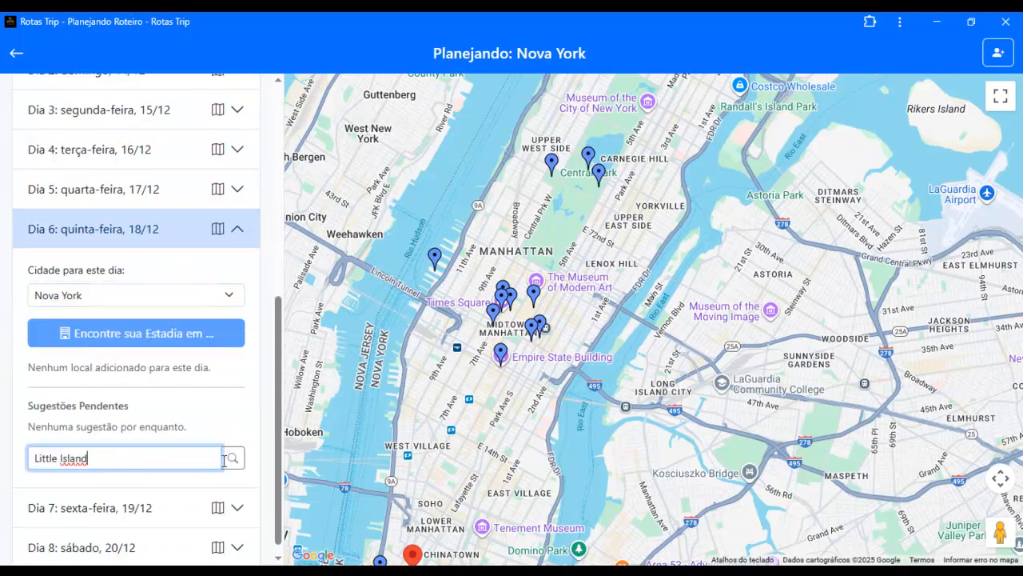
click(233, 462)
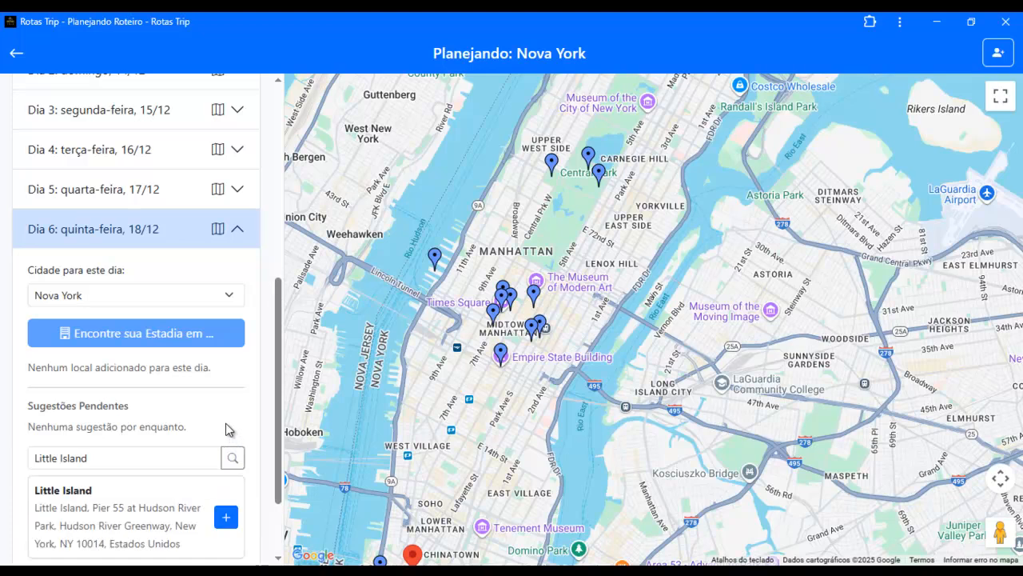
click(124, 415)
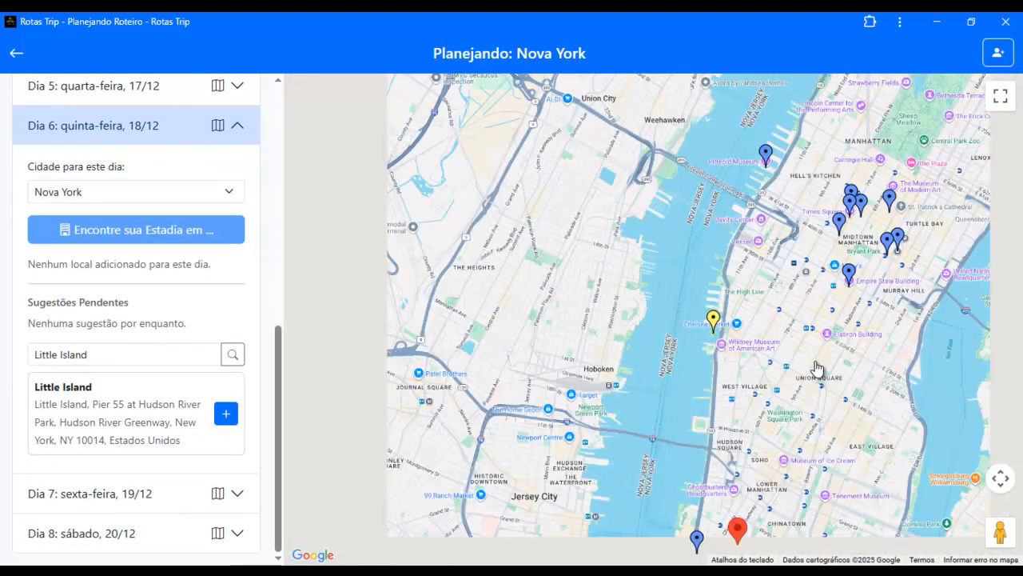
Inspect Little Island's surroundings on the map and add it to Dia 6
drag(816, 368, 624, 265)
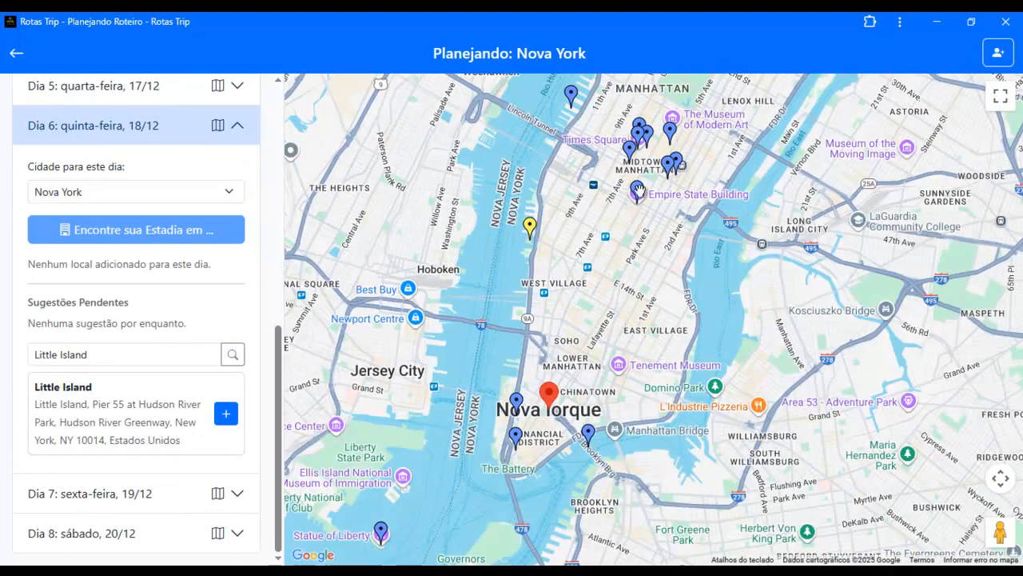
drag(527, 225, 517, 300)
scroll(518, 299, up, 5)
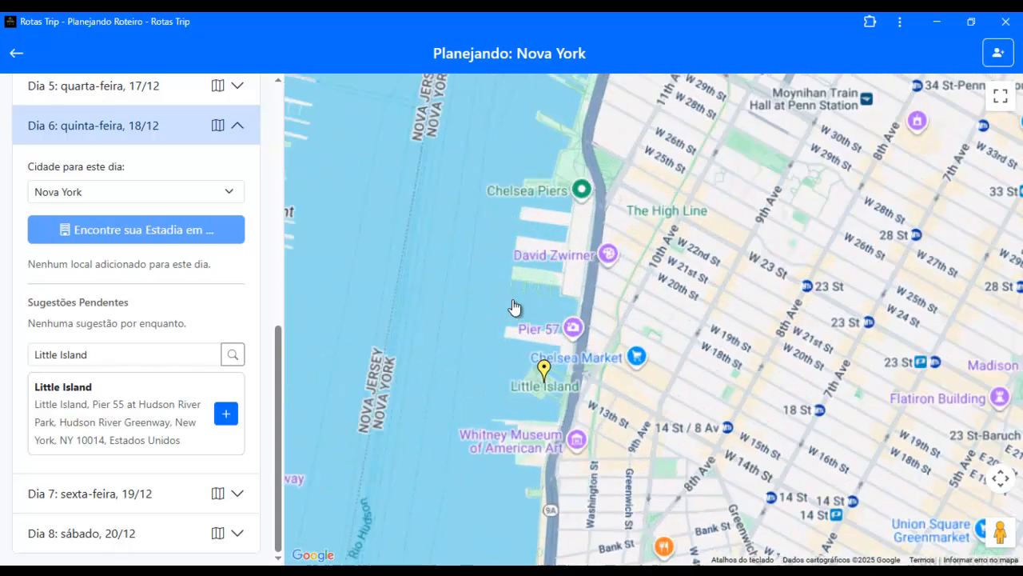
scroll(568, 389, up, 2)
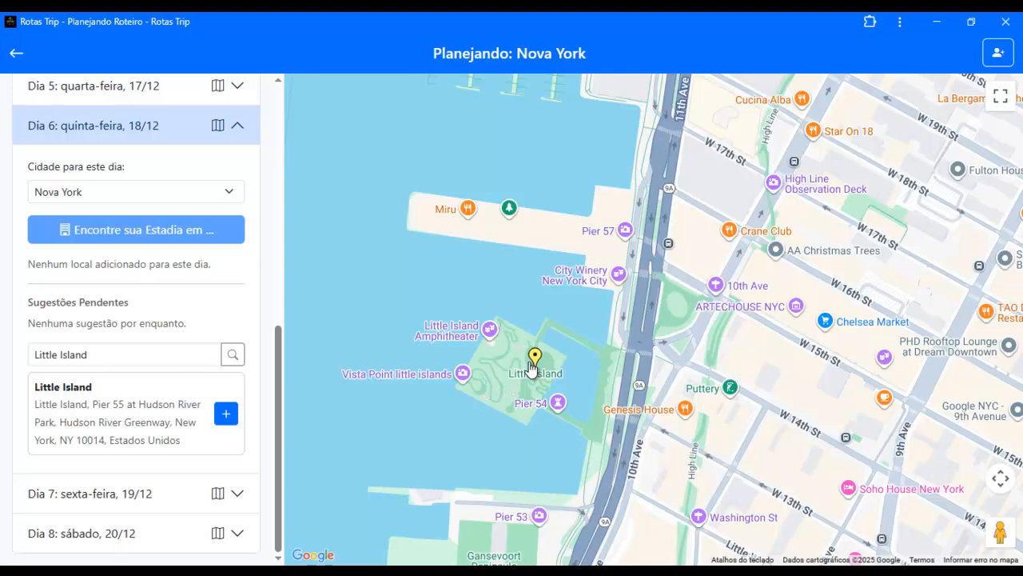
click(227, 418)
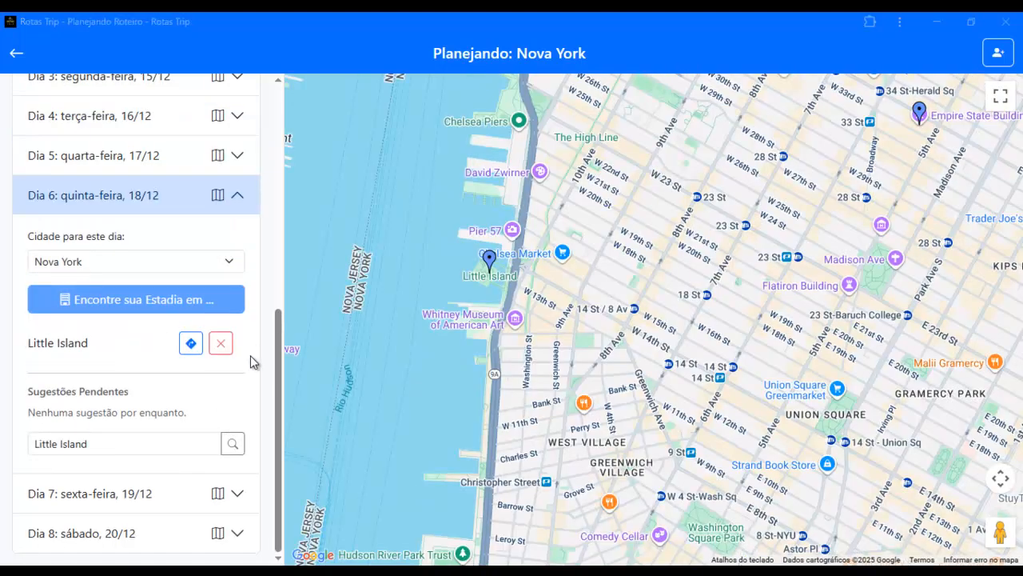
Search for "biblioteca NY" in Dia 6 and examine where Biblioteca Pública de Nova Iorque lies on the map
drag(137, 435, 24, 435)
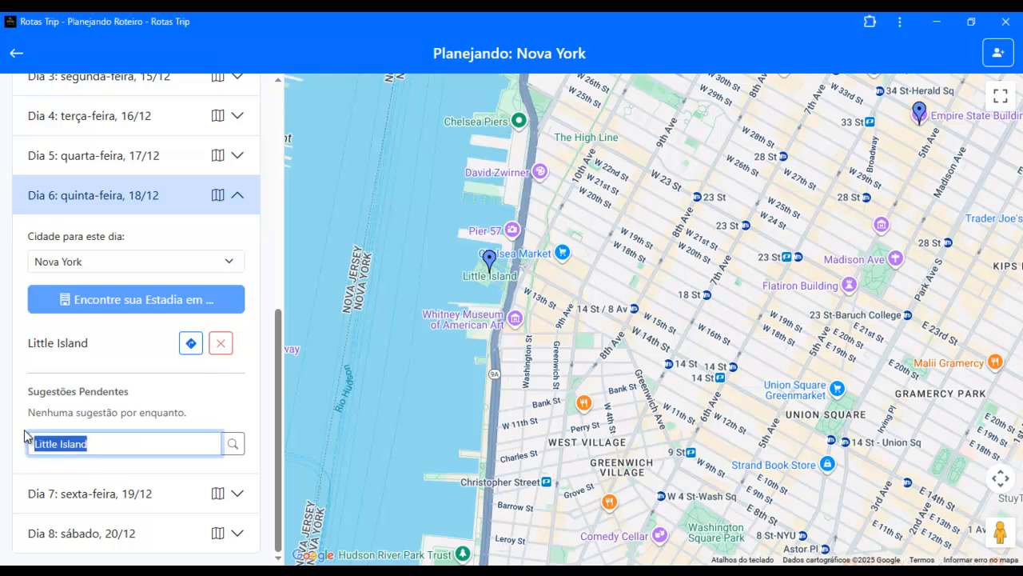
text(biblioteca NY)
key(Return)
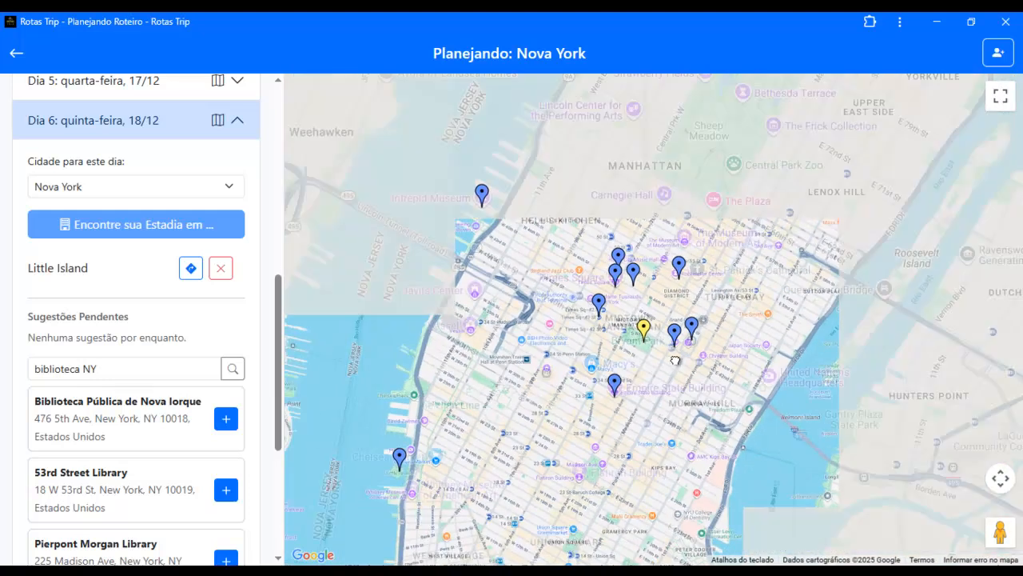
drag(675, 361, 589, 341)
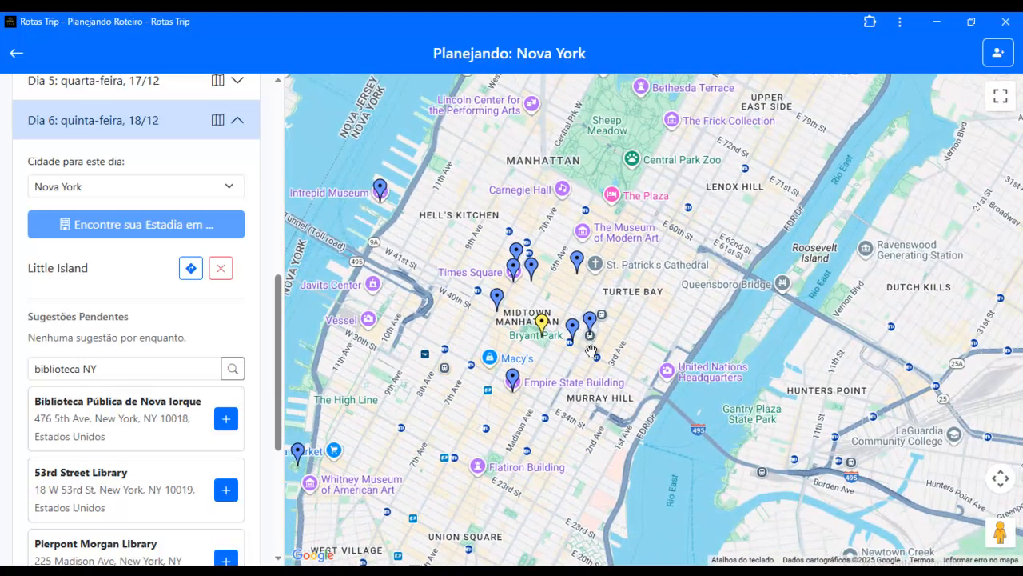
scroll(591, 350, up, 5)
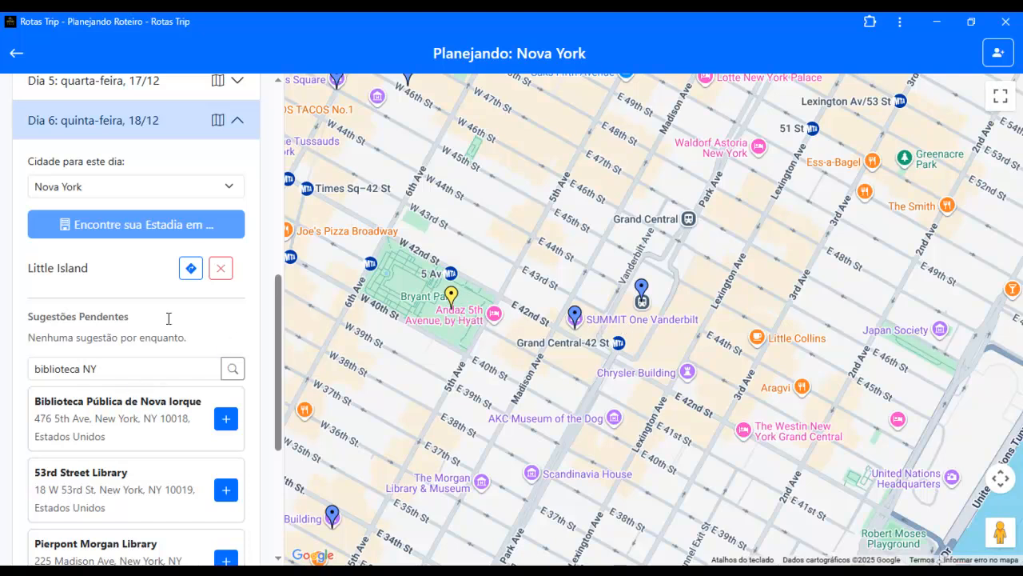
Open Dia 5 (quarta-feira, 17/12), search for "BIBLIOTECA NY" and add Biblioteca Pública de Nova Iorque to that day
scroll(172, 313, up, 3)
scroll(172, 346, down, 2)
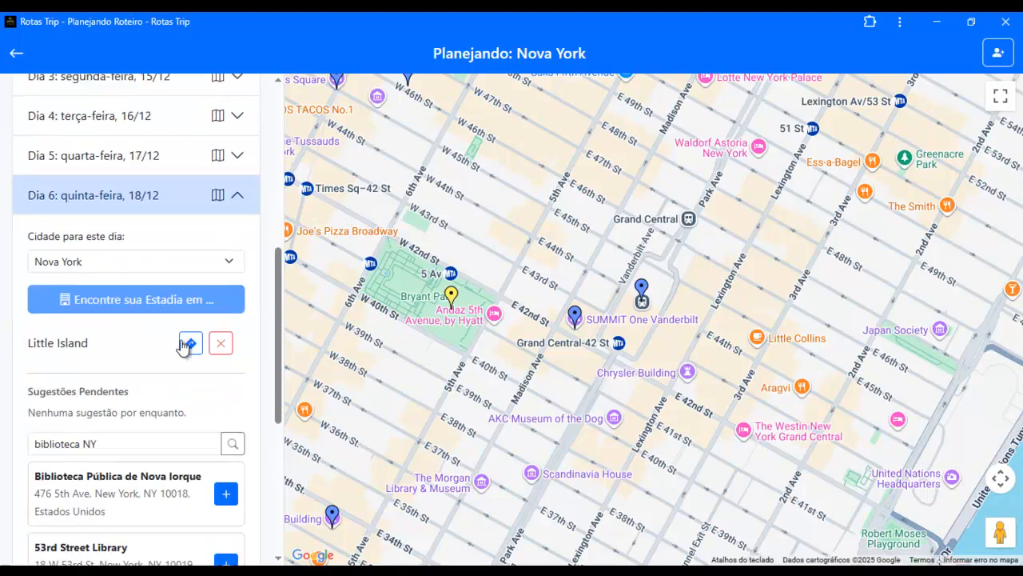
scroll(208, 304, up, 1)
click(243, 233)
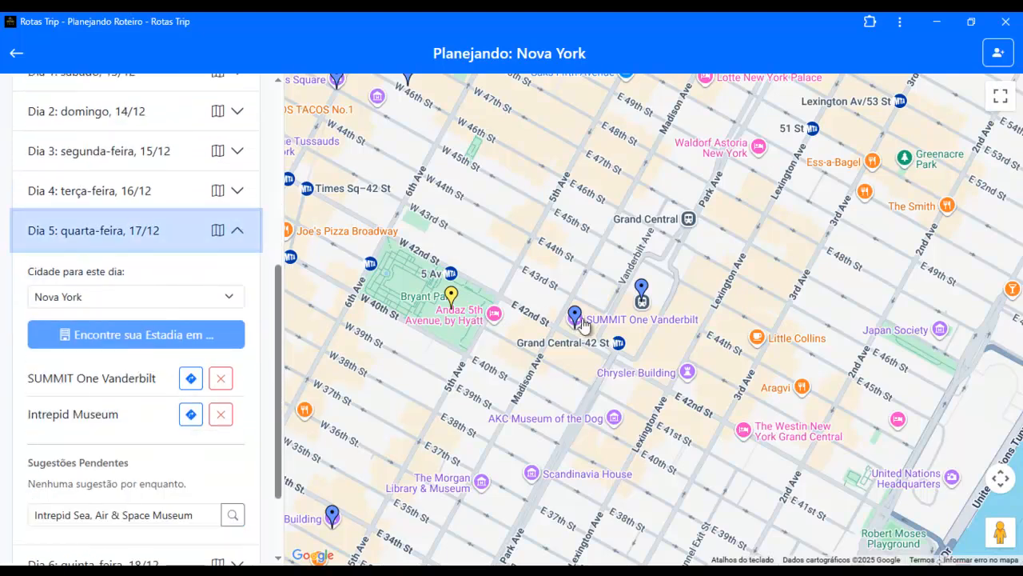
scroll(174, 384, down, 1)
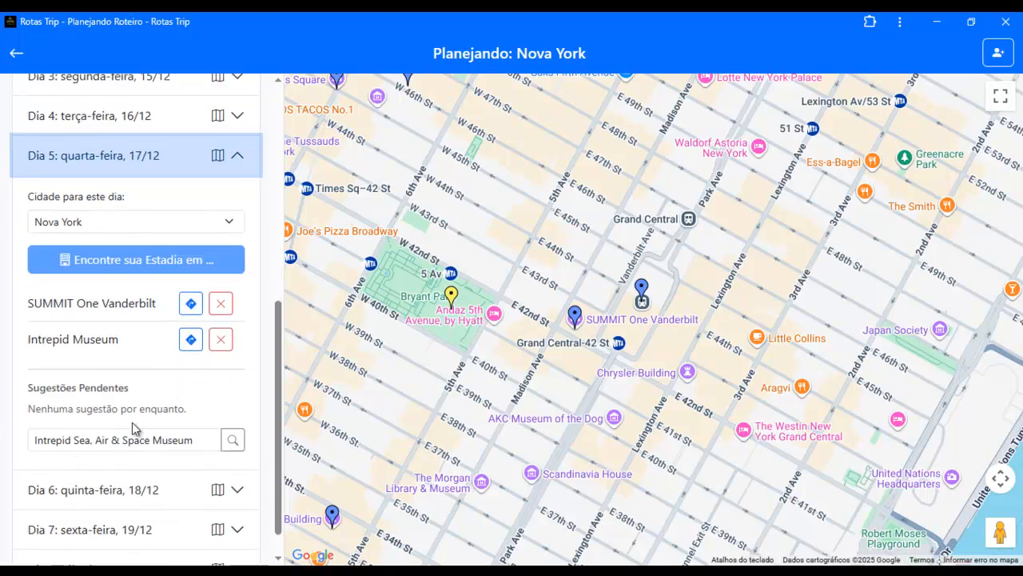
click(126, 439)
drag(205, 439, 31, 434)
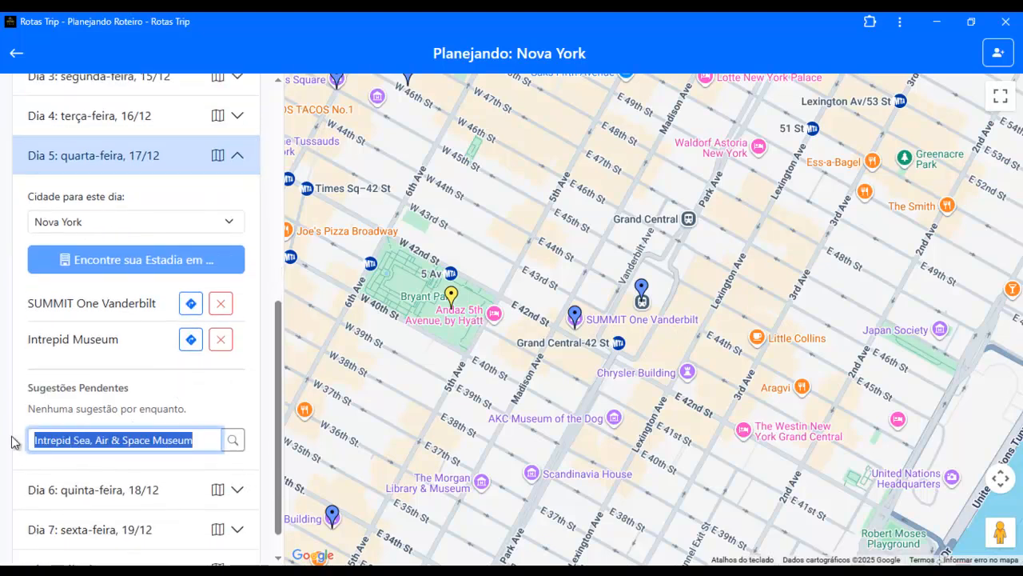
text(BIBLIOTECA NY)
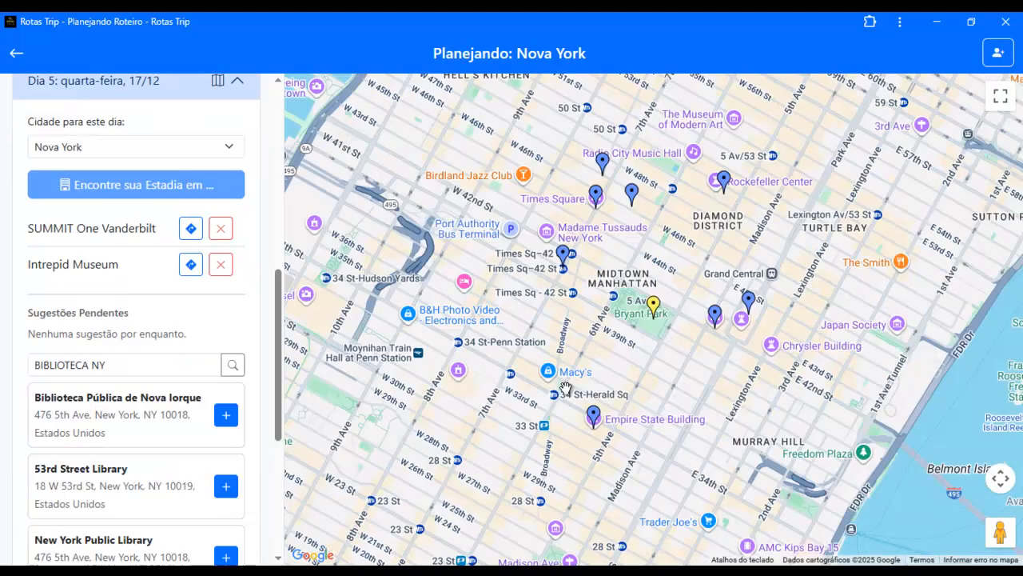
click(226, 415)
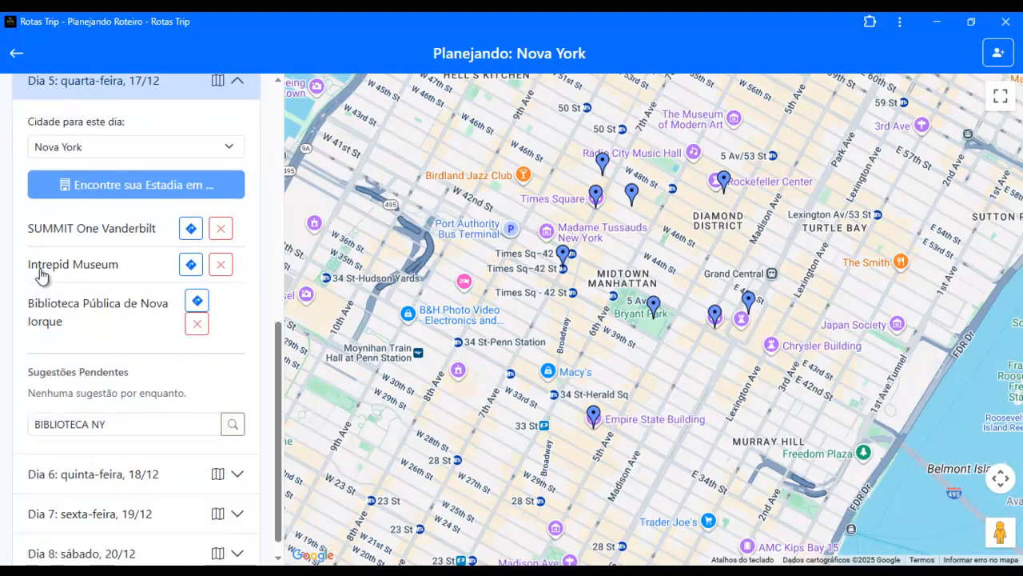
Locate SUMMIT One Vanderbilt and Intrepid Museum from Dia 5 on the map, compare them with the surrounding places, and collapse the day
scroll(63, 272, up, 1)
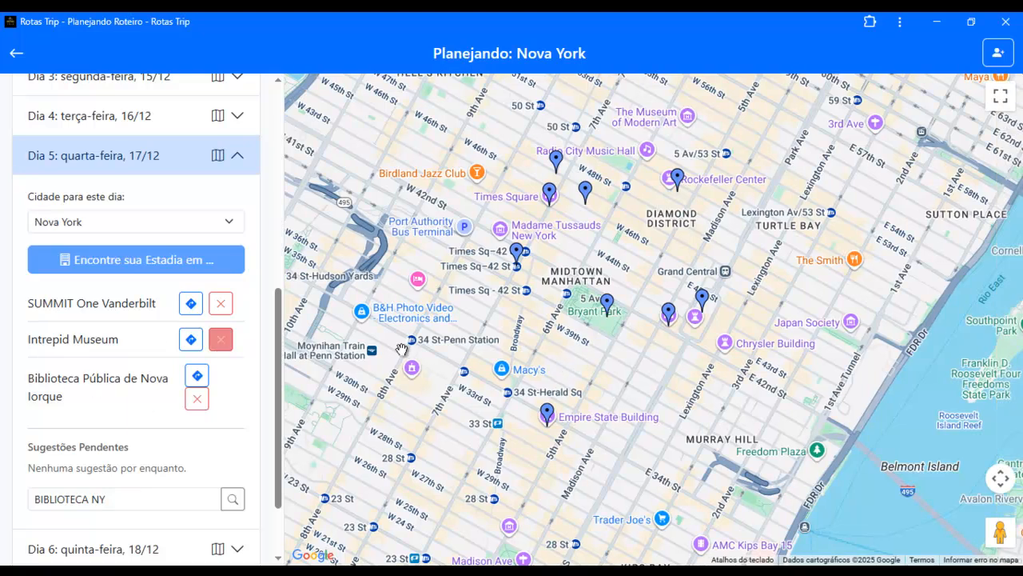
click(104, 309)
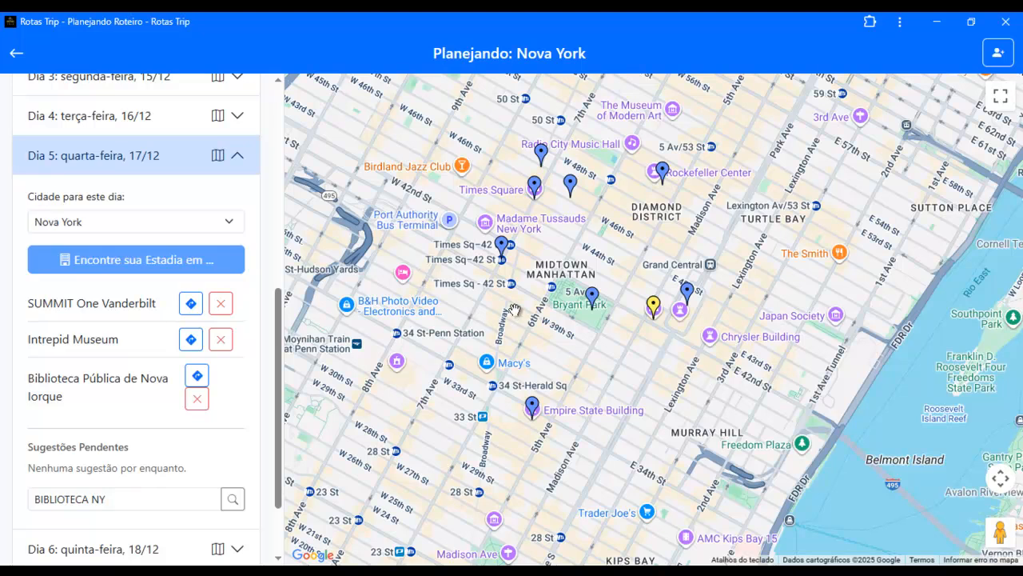
click(102, 339)
click(105, 303)
scroll(532, 327, down, 3)
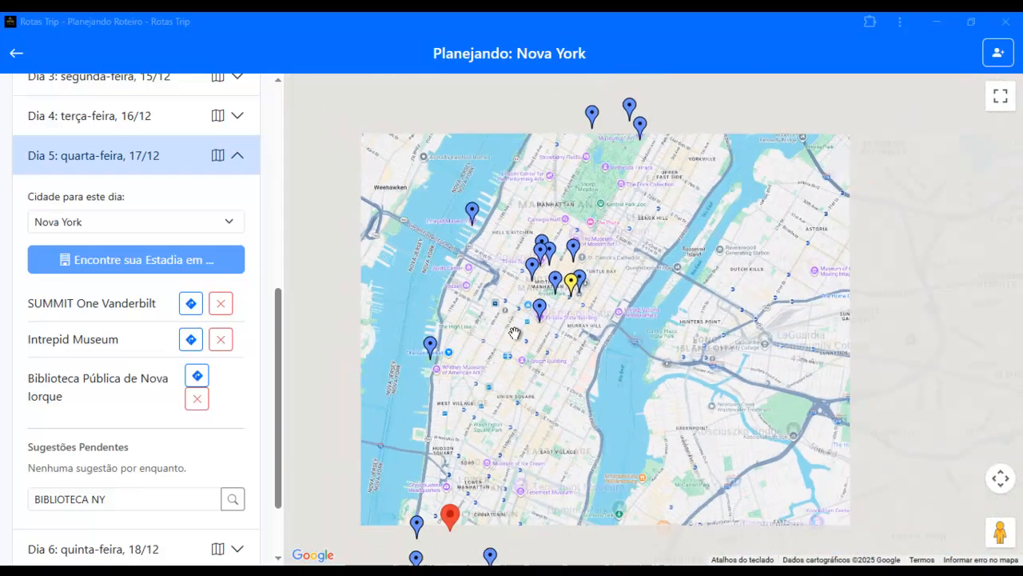
drag(515, 333, 520, 308)
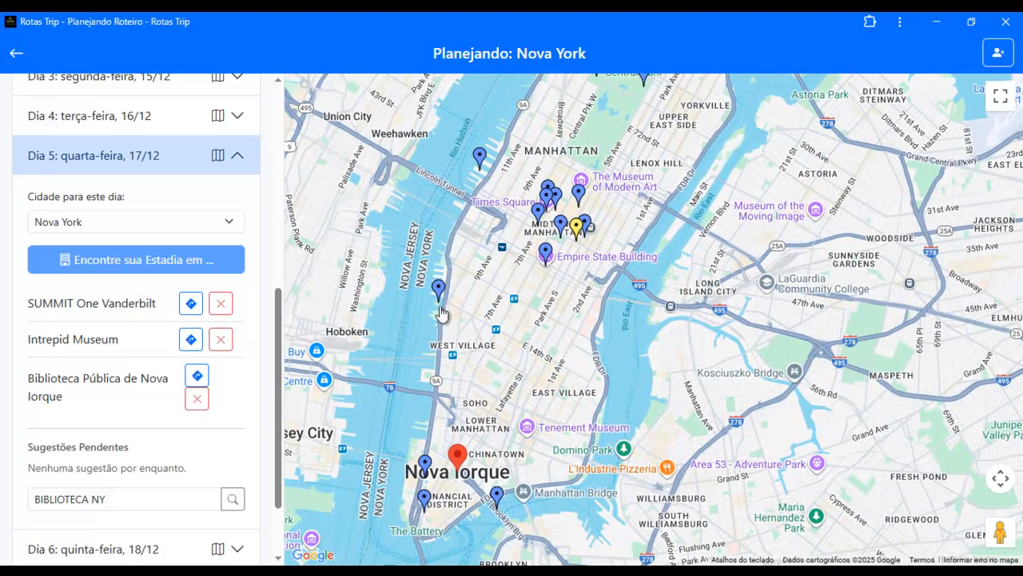
click(237, 156)
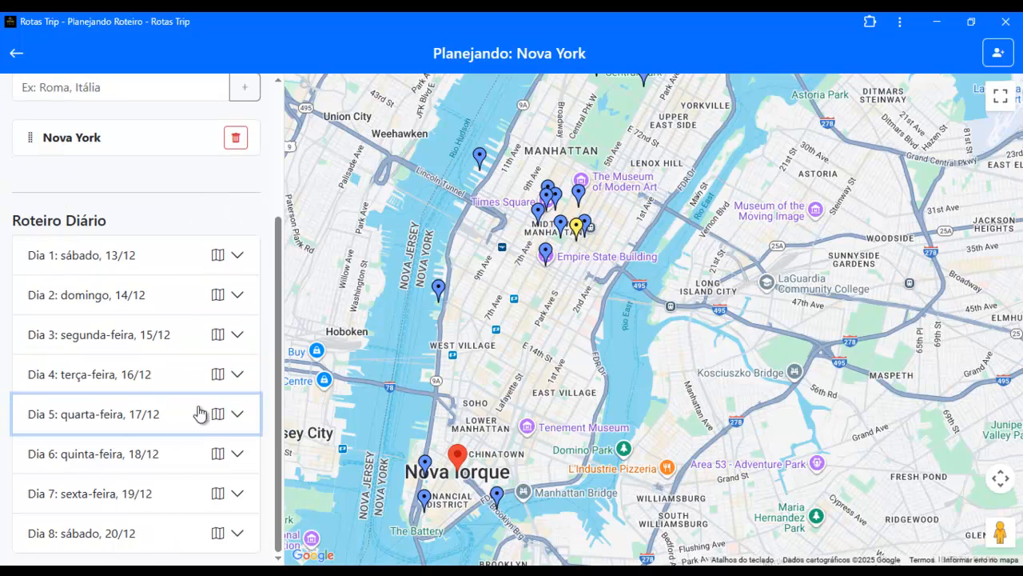
Examine how the saved places are spread across Midtown Manhattan and down to Chelsea on the map
scroll(584, 284, up, 1)
drag(569, 243, 552, 411)
scroll(540, 316, up, 1)
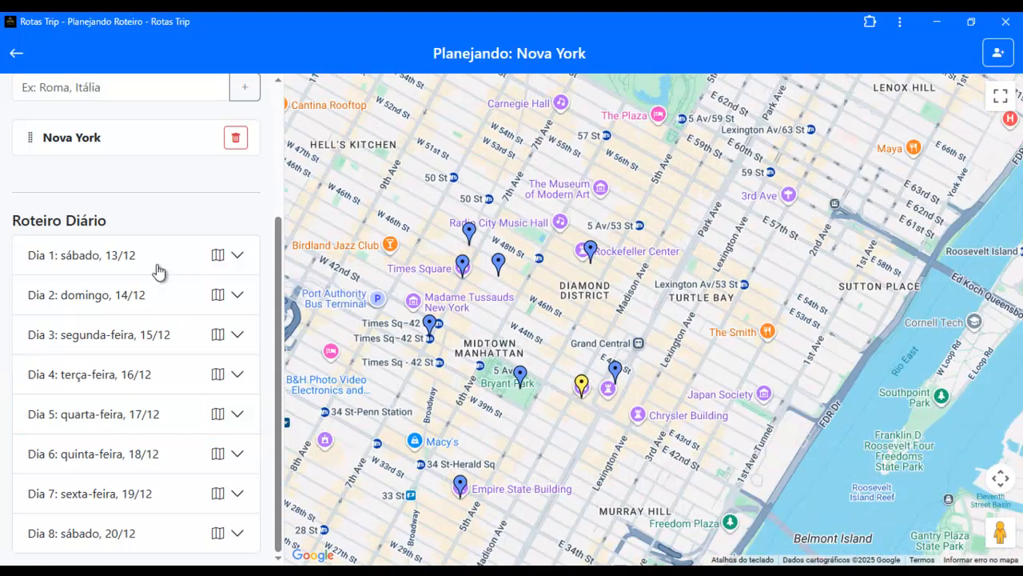
drag(544, 310, 627, 326)
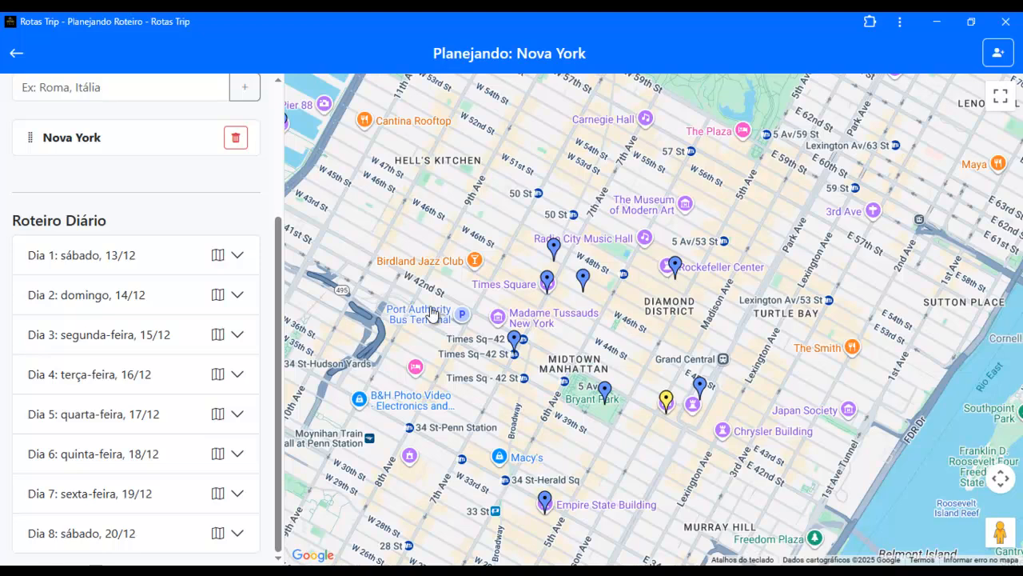
scroll(432, 314, down, 1)
drag(523, 314, 587, 290)
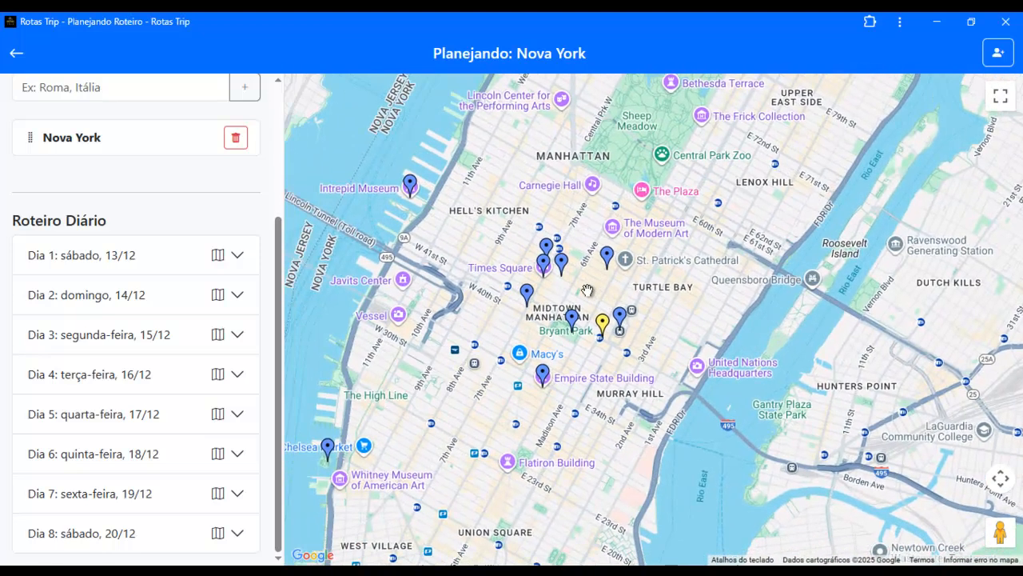
drag(488, 393, 525, 310)
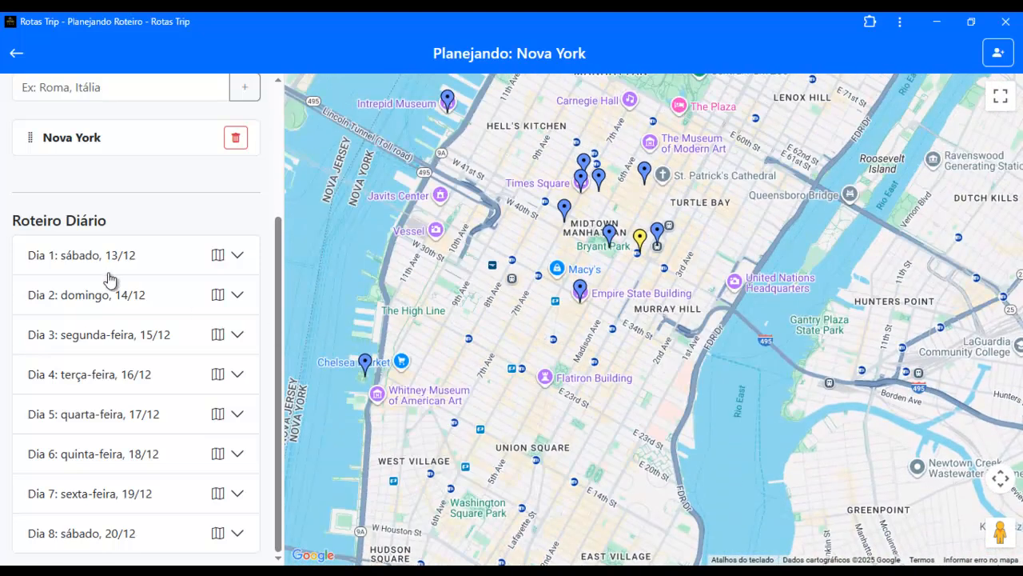
Open Dia 1 (sábado, 13/12), locate Times Square on the map and examine the saved places around it
click(224, 260)
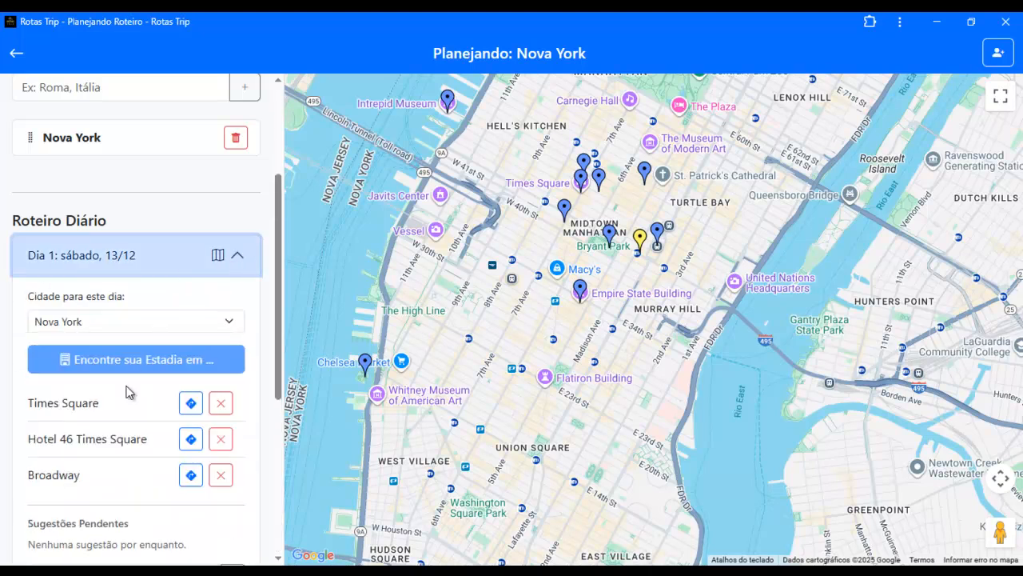
click(69, 405)
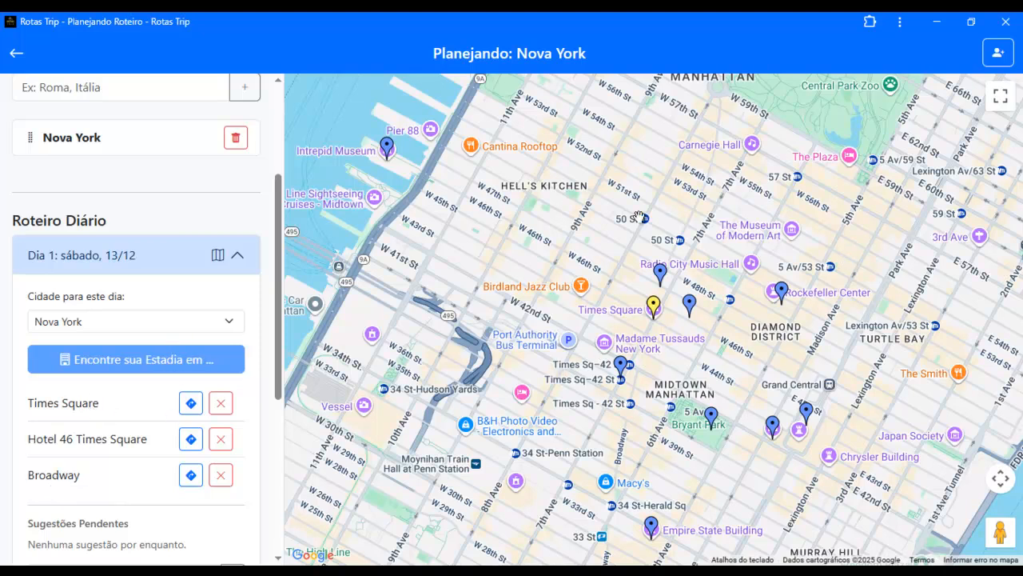
scroll(646, 329, down, 3)
drag(572, 406, 620, 329)
drag(688, 337, 618, 321)
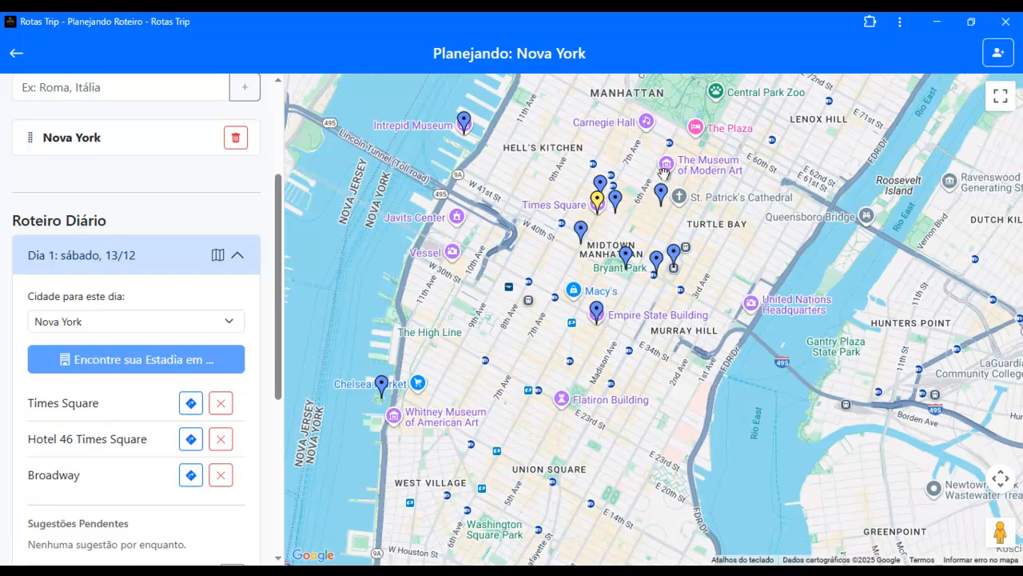
drag(537, 324, 530, 293)
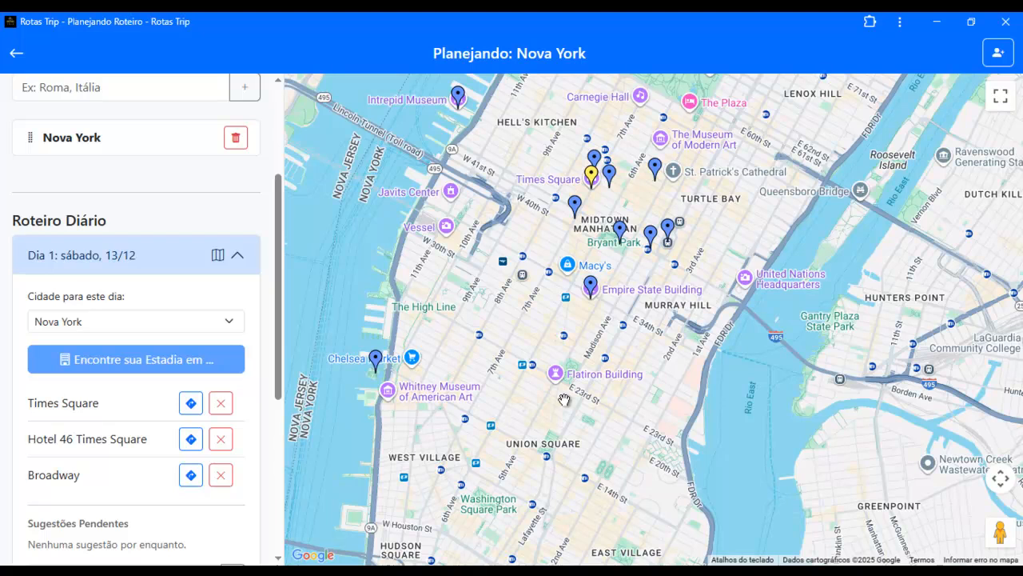
scroll(645, 376, down, 1)
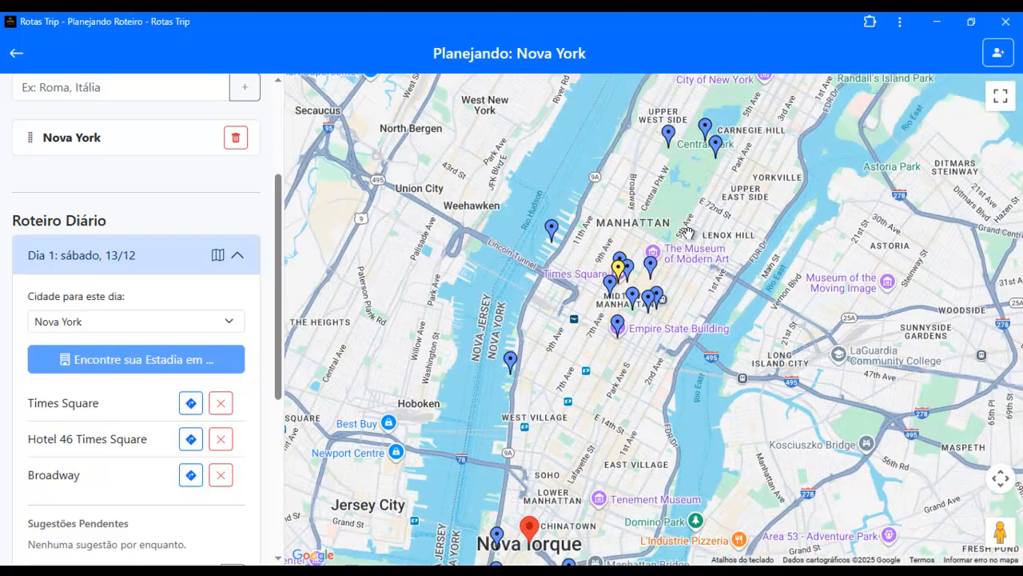
drag(592, 392, 559, 354)
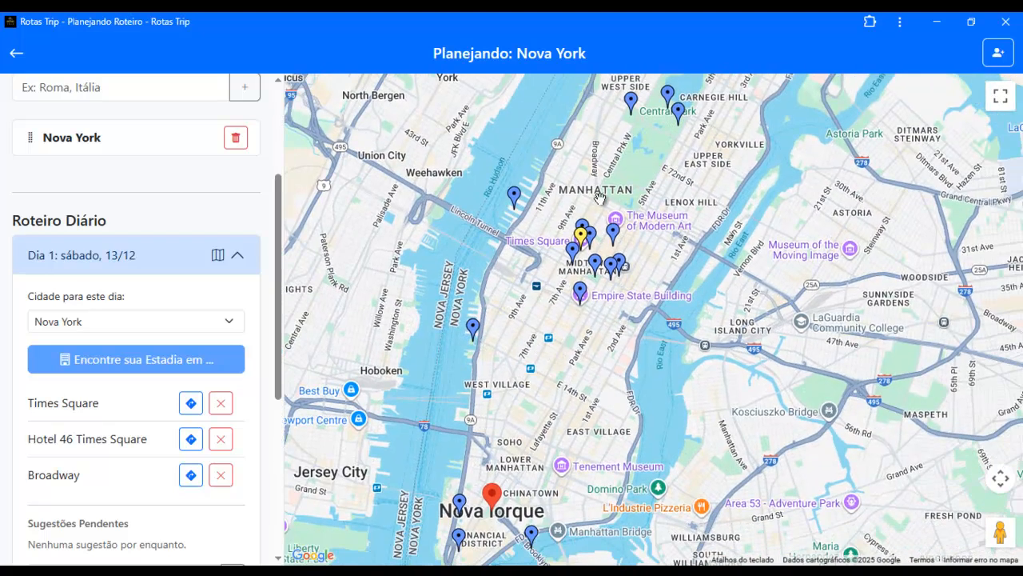
scroll(648, 230, up, 2)
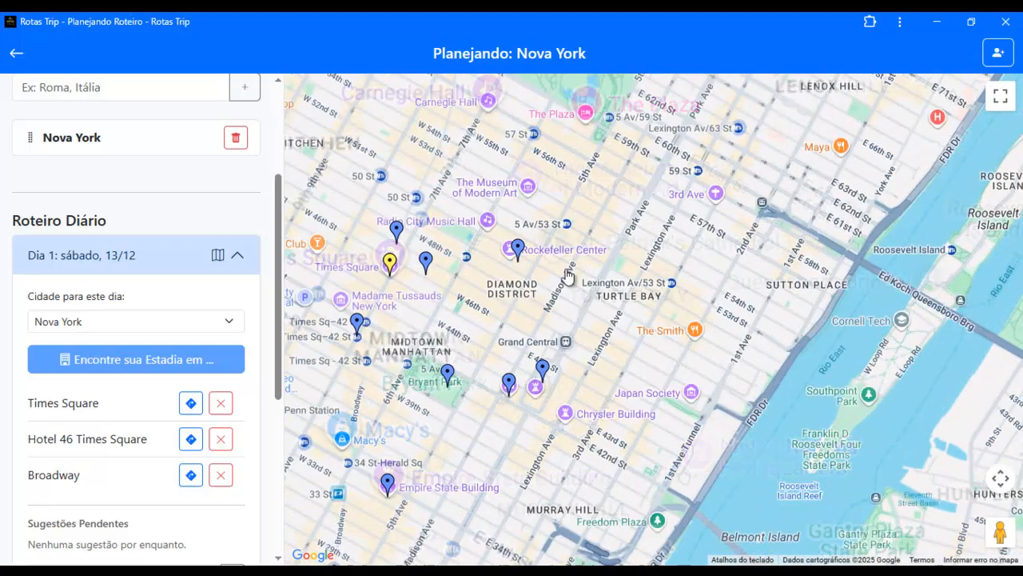
drag(569, 276, 650, 295)
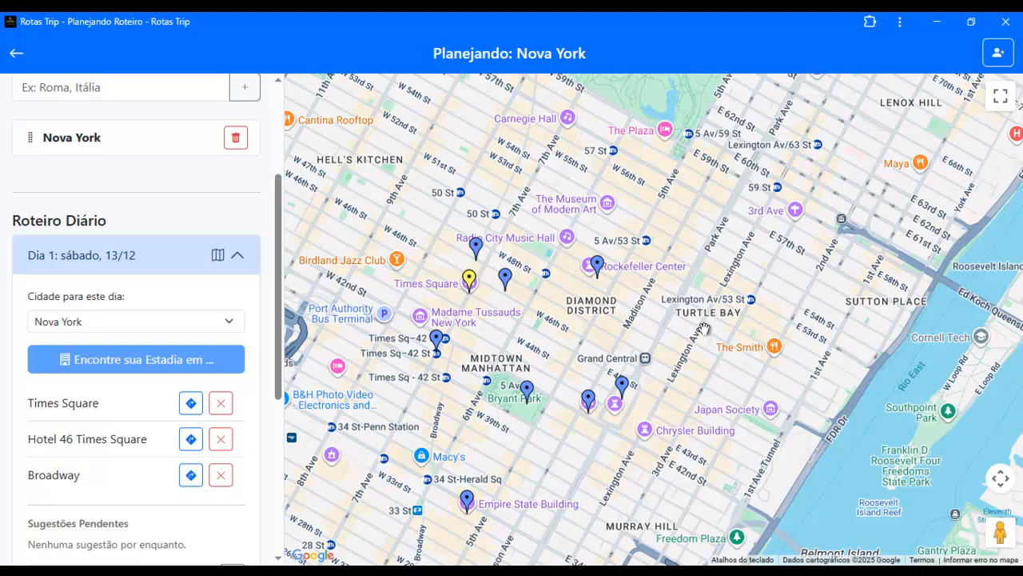
Survey the saved places from Central Park to Lower Manhattan relative to Times Square, and collapse Dia 1
scroll(564, 288, down, 1)
scroll(554, 303, down, 1)
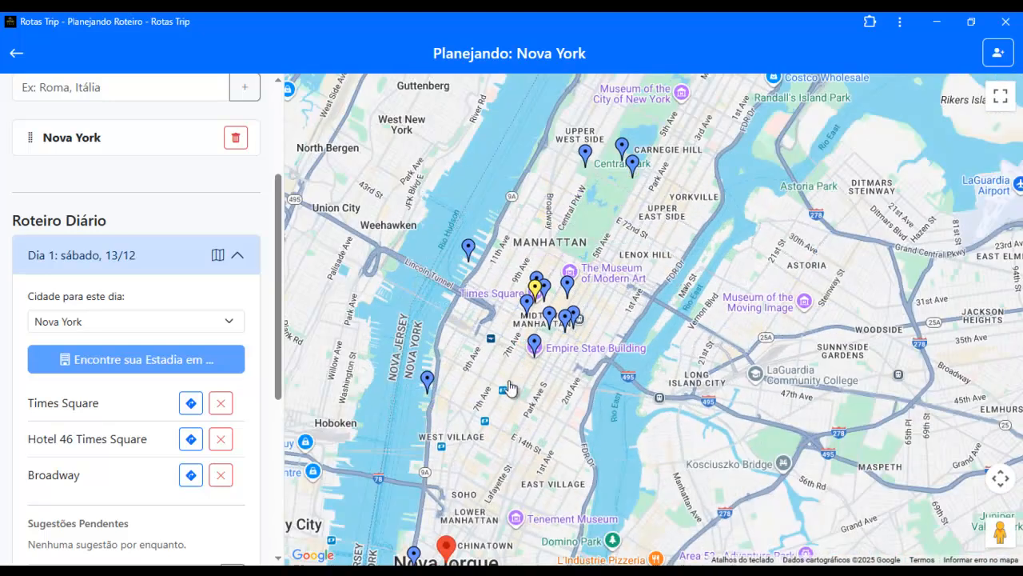
drag(506, 388, 523, 321)
scroll(523, 323, down, 1)
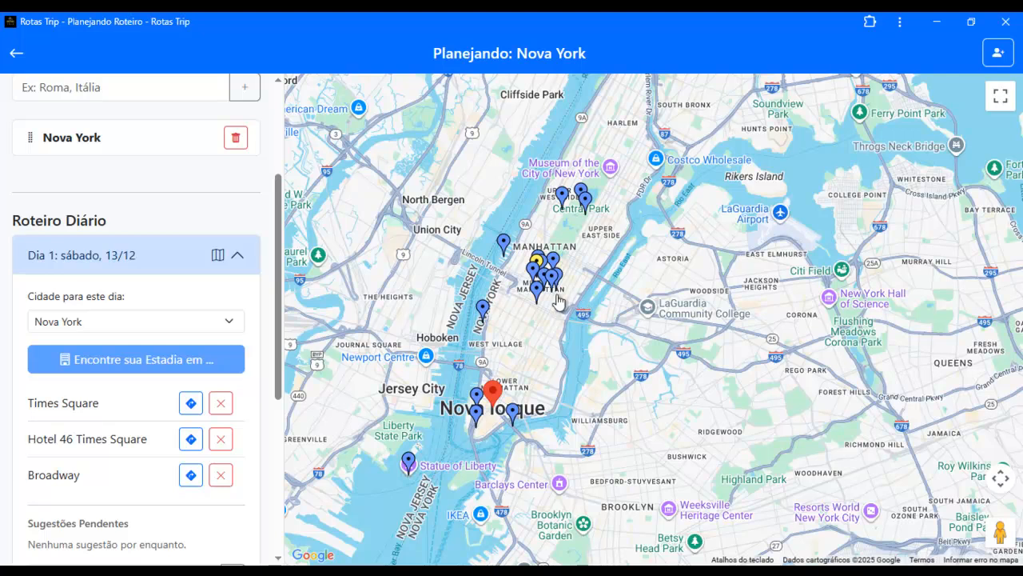
scroll(559, 304, up, 2)
drag(525, 278, 569, 259)
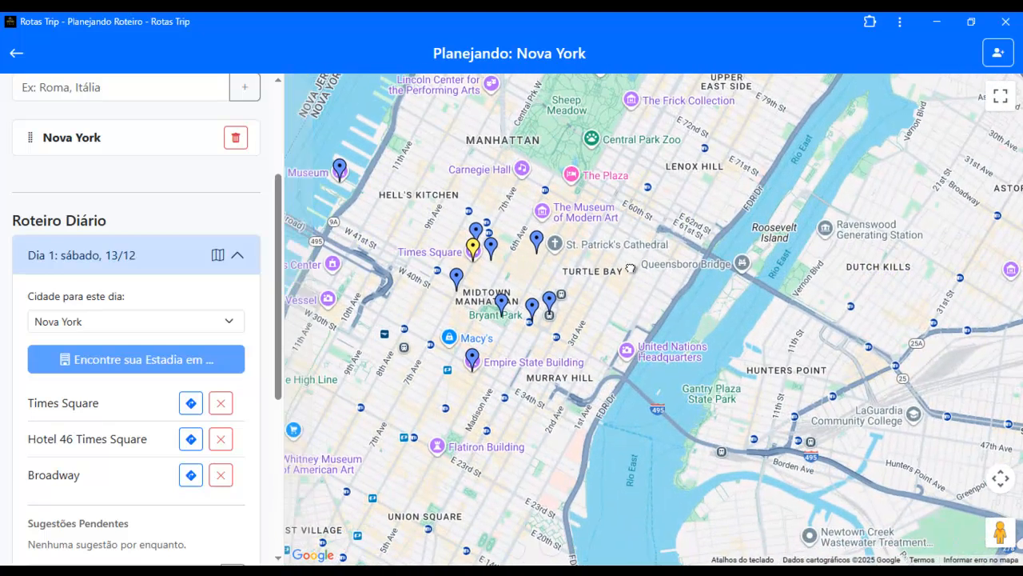
scroll(569, 258, down, 1)
drag(499, 356, 570, 350)
drag(644, 240, 605, 331)
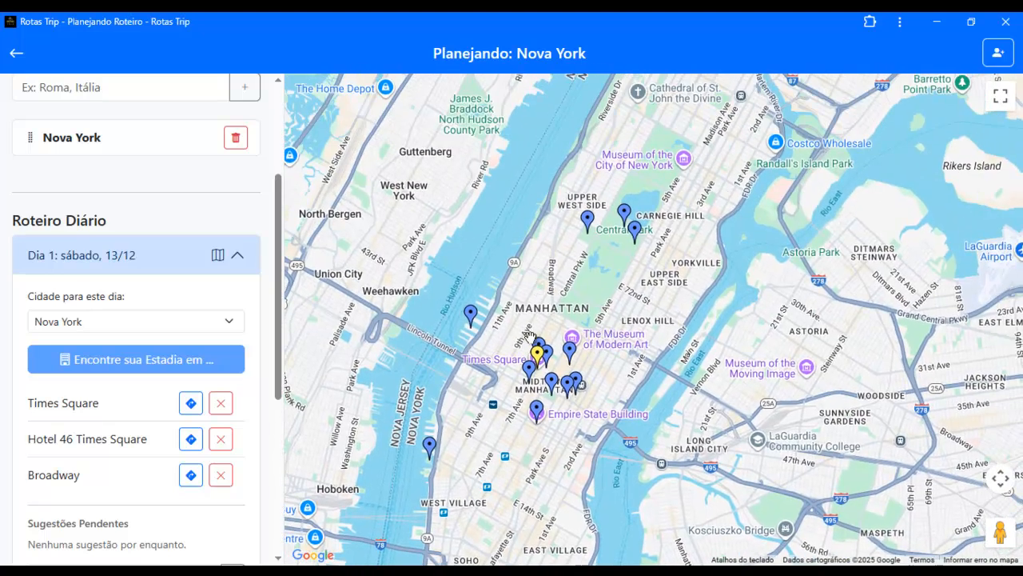
drag(529, 331, 528, 274)
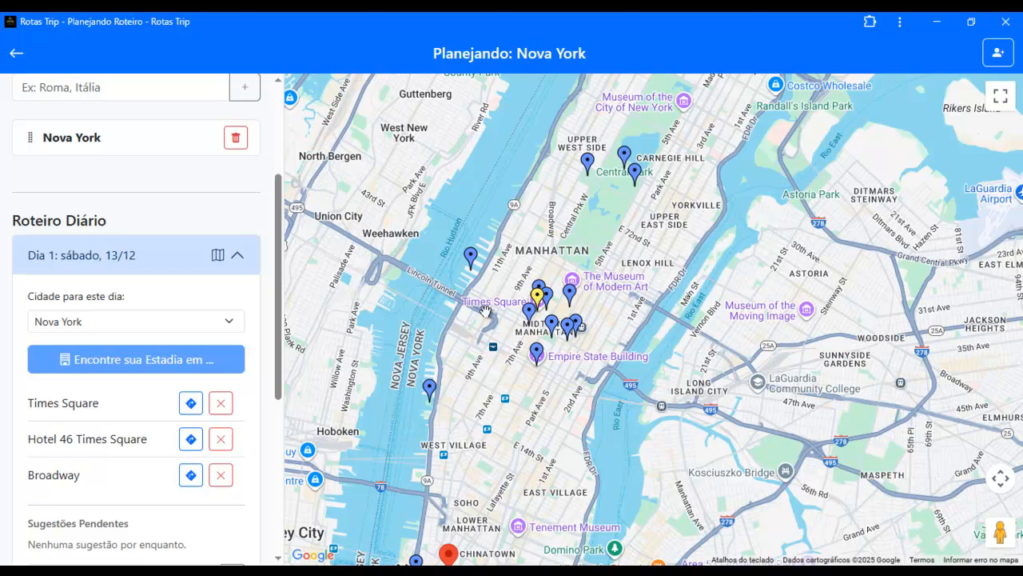
click(238, 257)
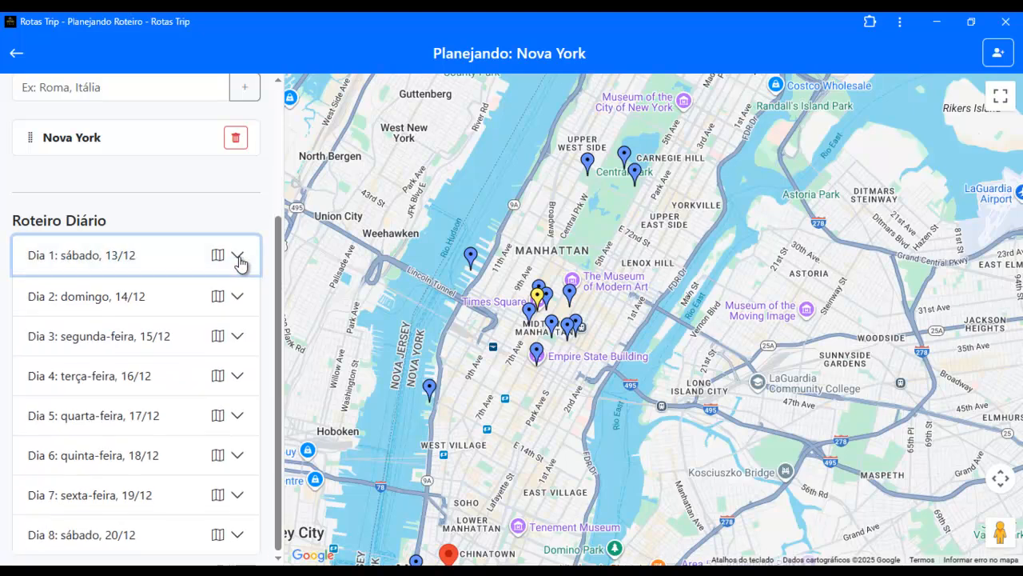
Show the trip summary's main route on the map and examine its course between Filadélfia and Nova Iorque
scroll(244, 295, up, 3)
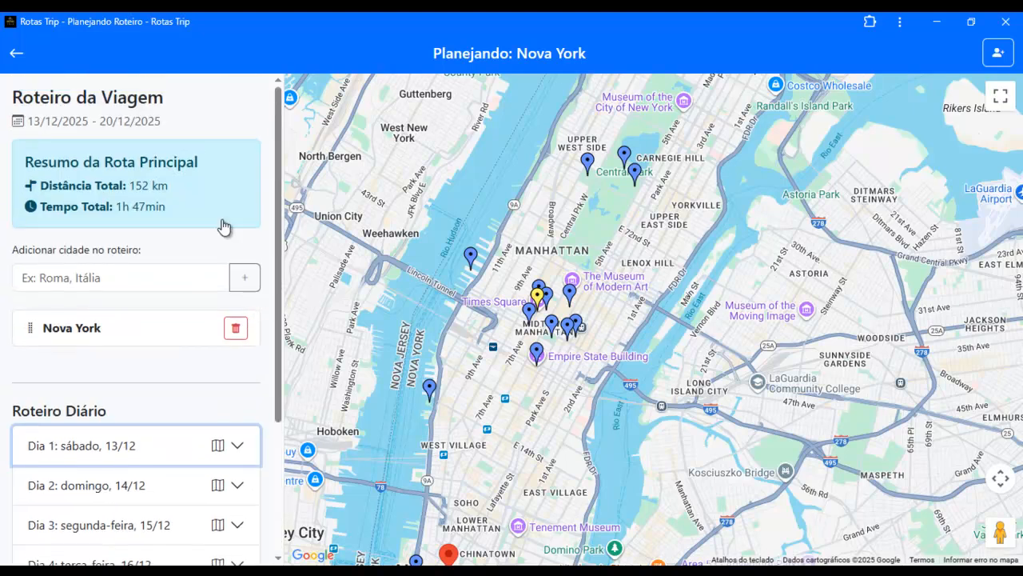
scroll(226, 228, down, 1)
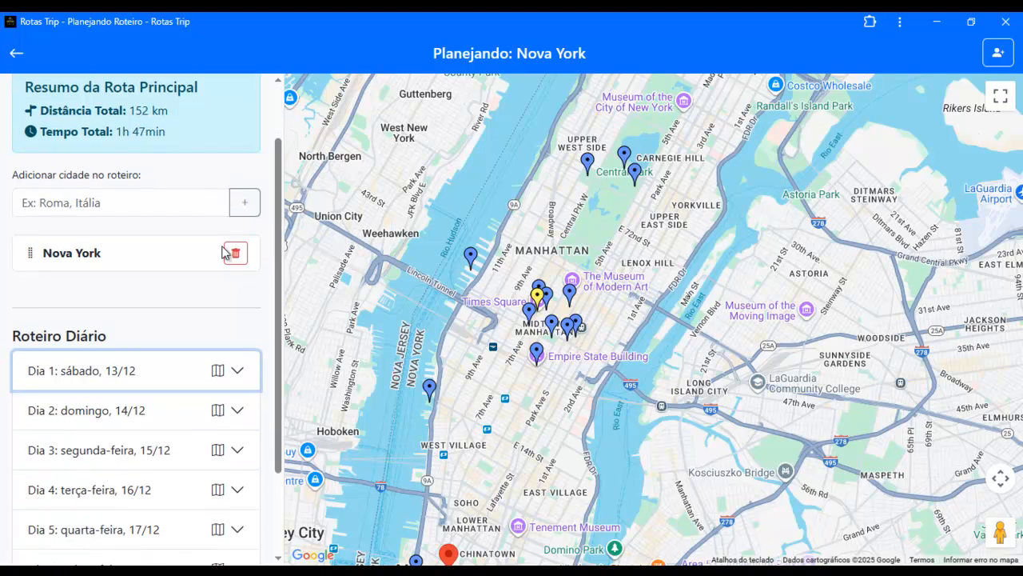
scroll(220, 258, up, 1)
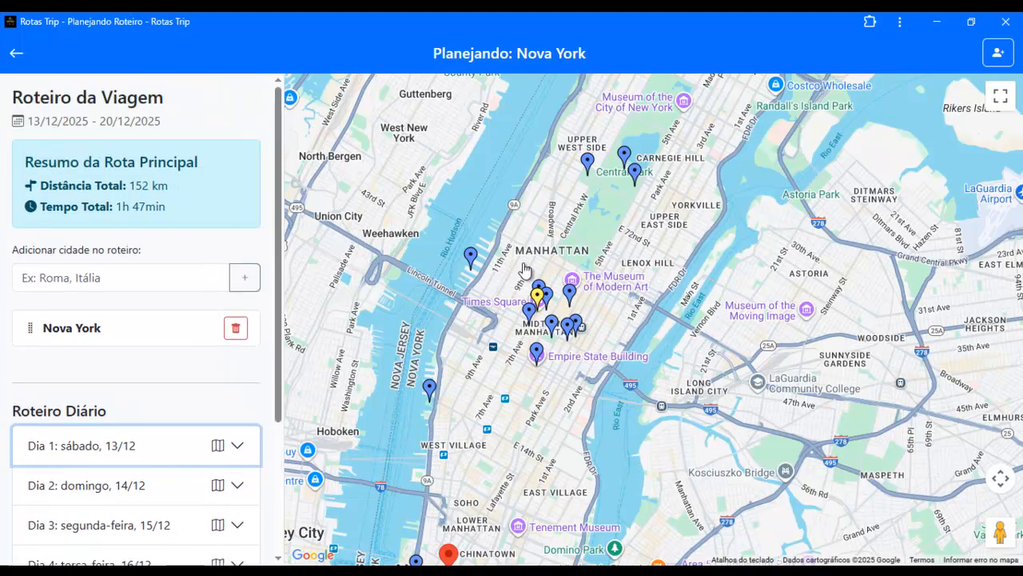
click(128, 205)
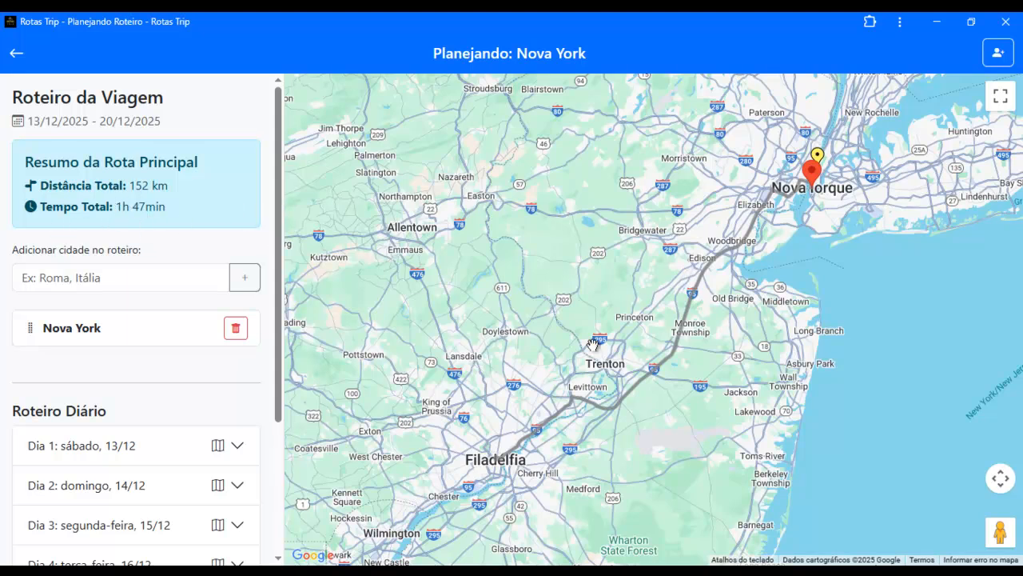
scroll(516, 291, down, 3)
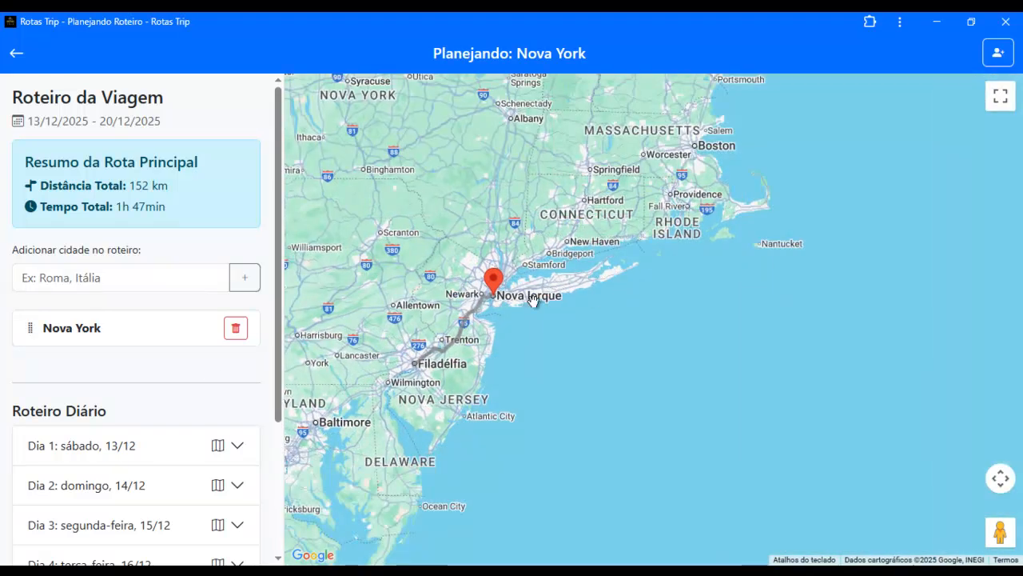
scroll(532, 300, up, 3)
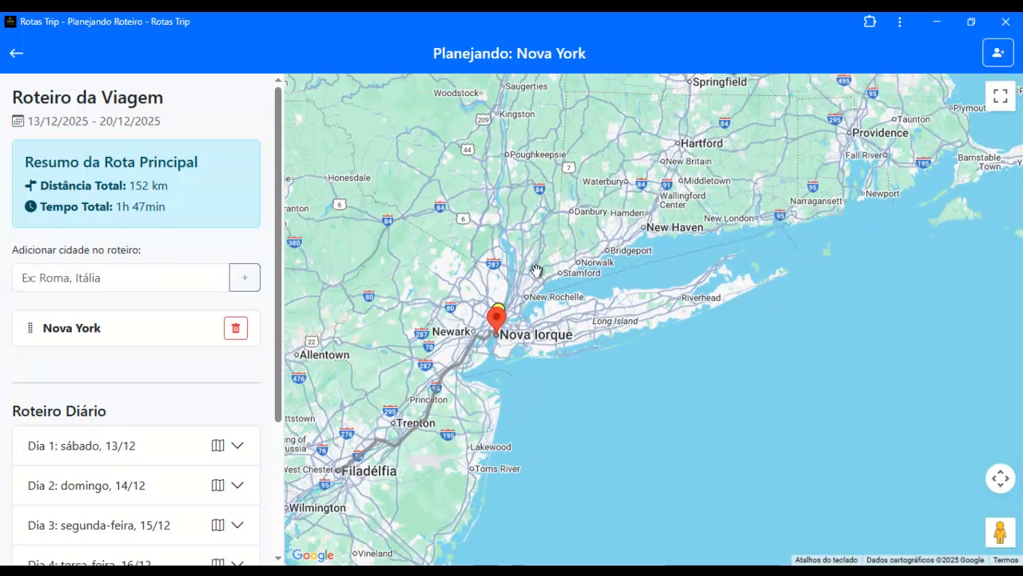
scroll(536, 271, up, 3)
drag(511, 307, 575, 310)
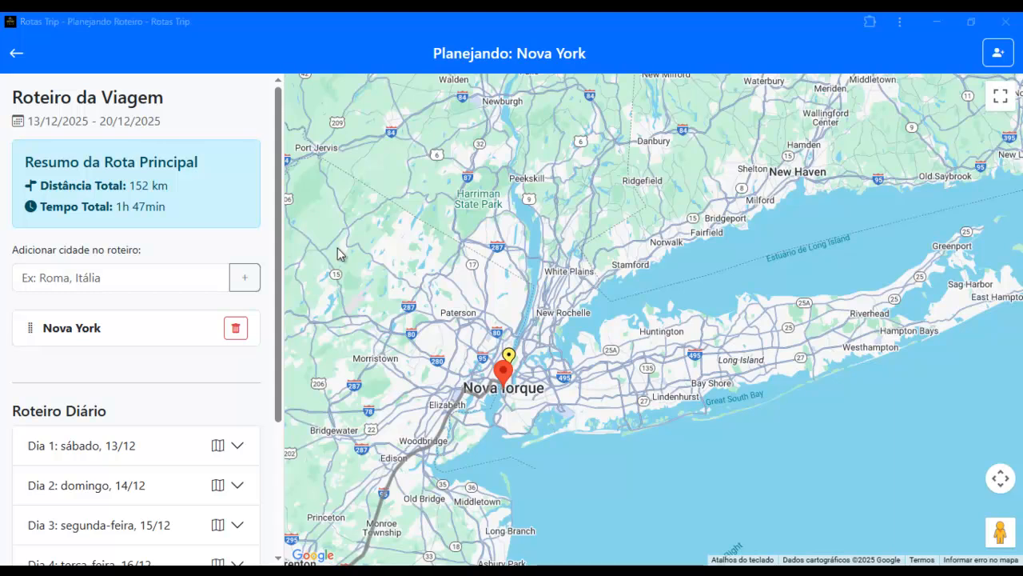
scroll(480, 344, up, 4)
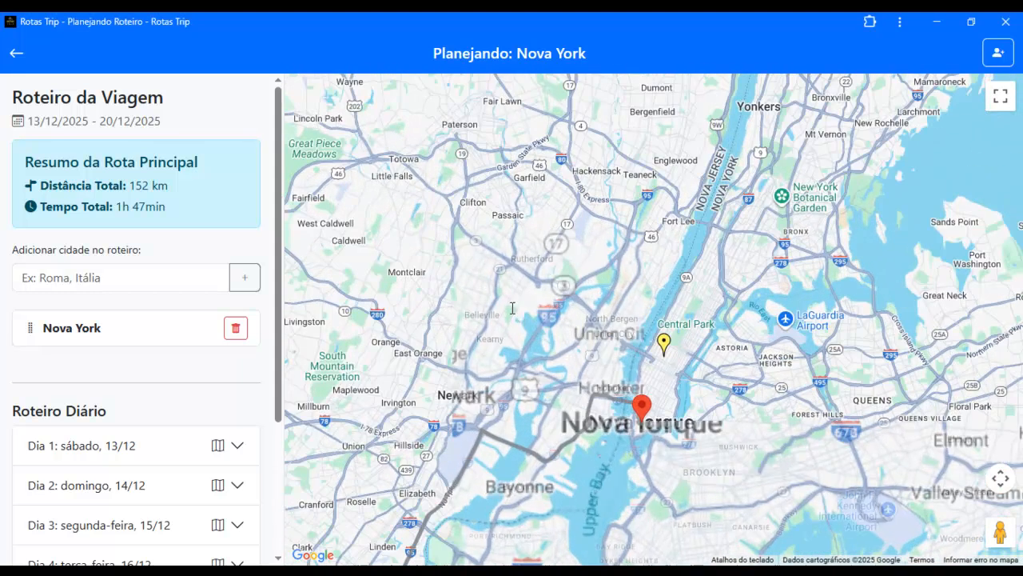
scroll(571, 296, up, 2)
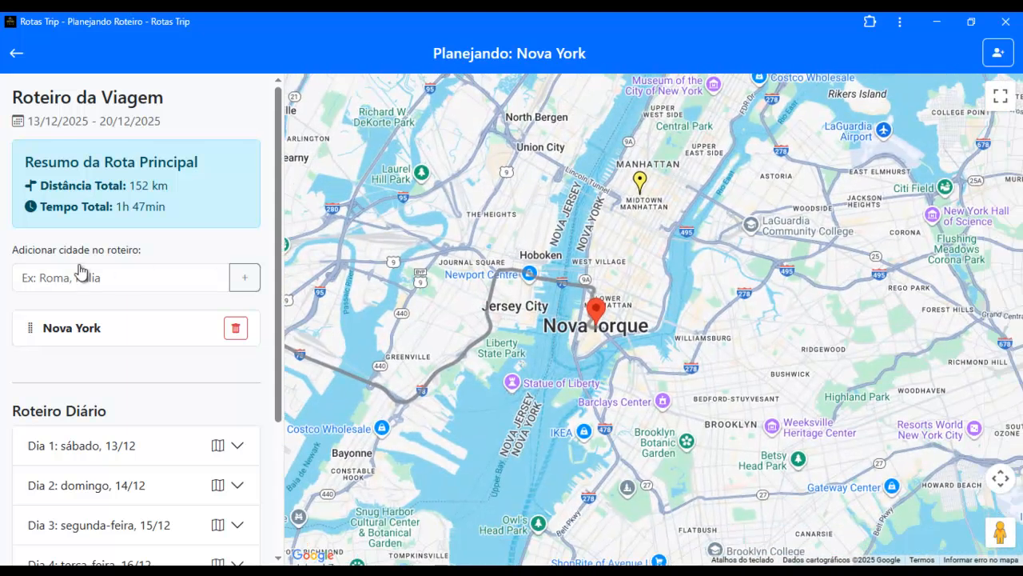